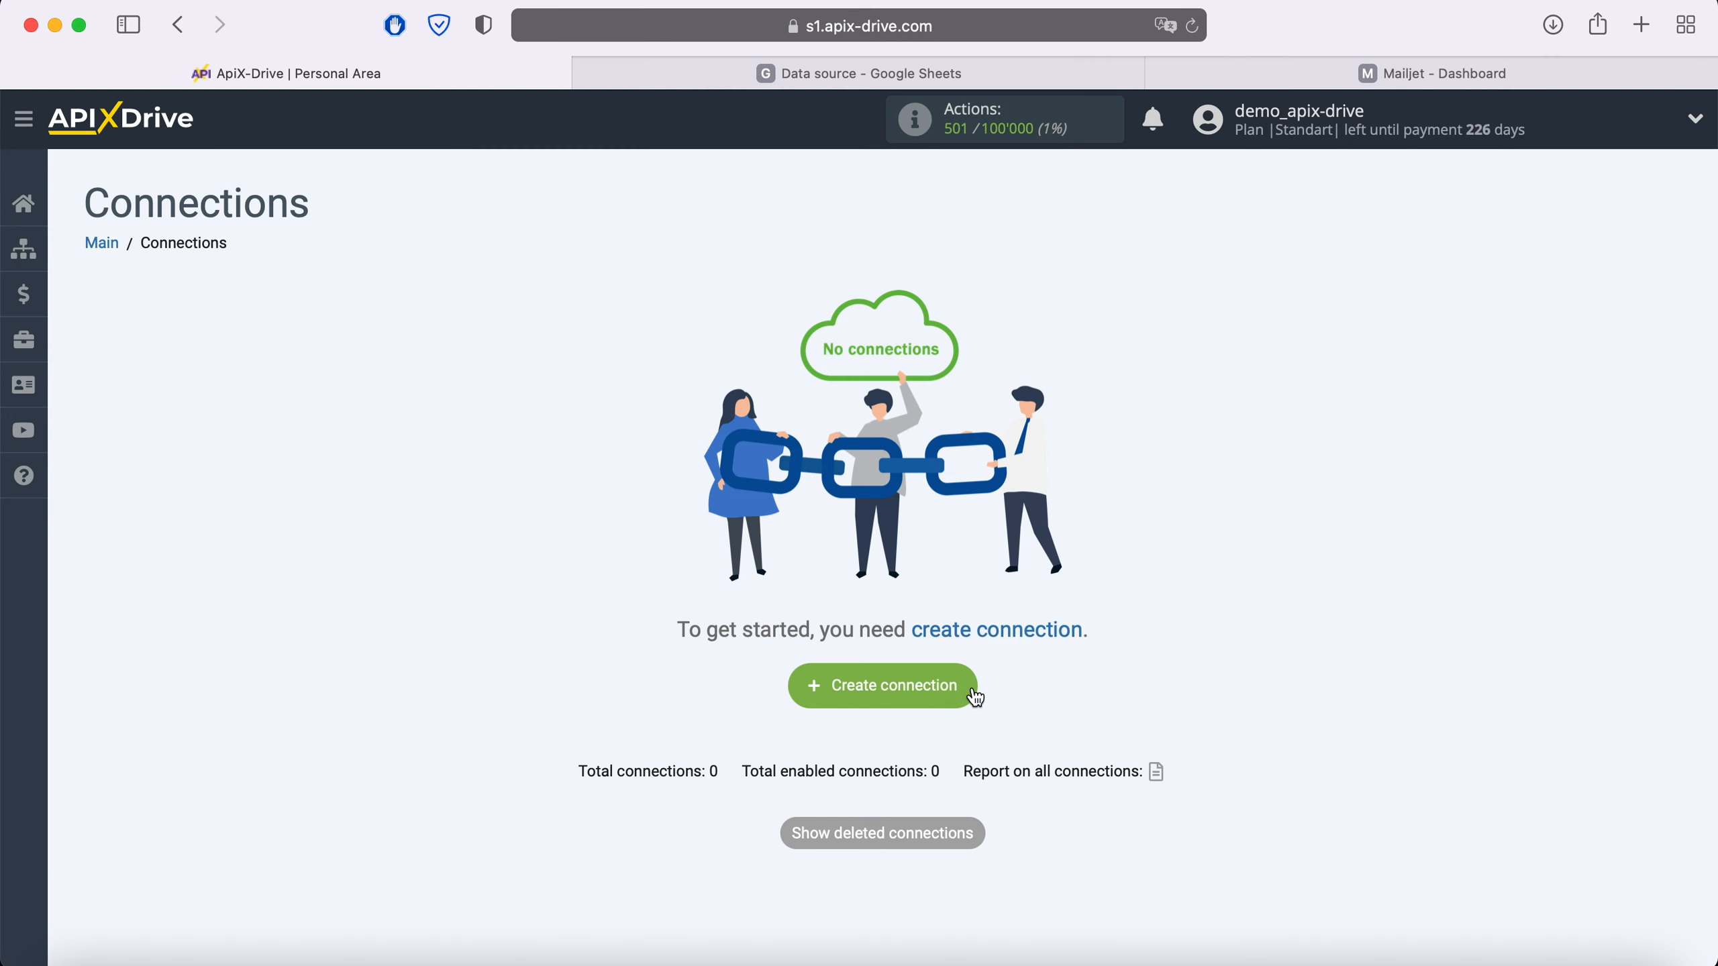
- Create a new connection and choose Google Sheets as the data source system
{"action": "left_click", "coordinate": [974, 694]}
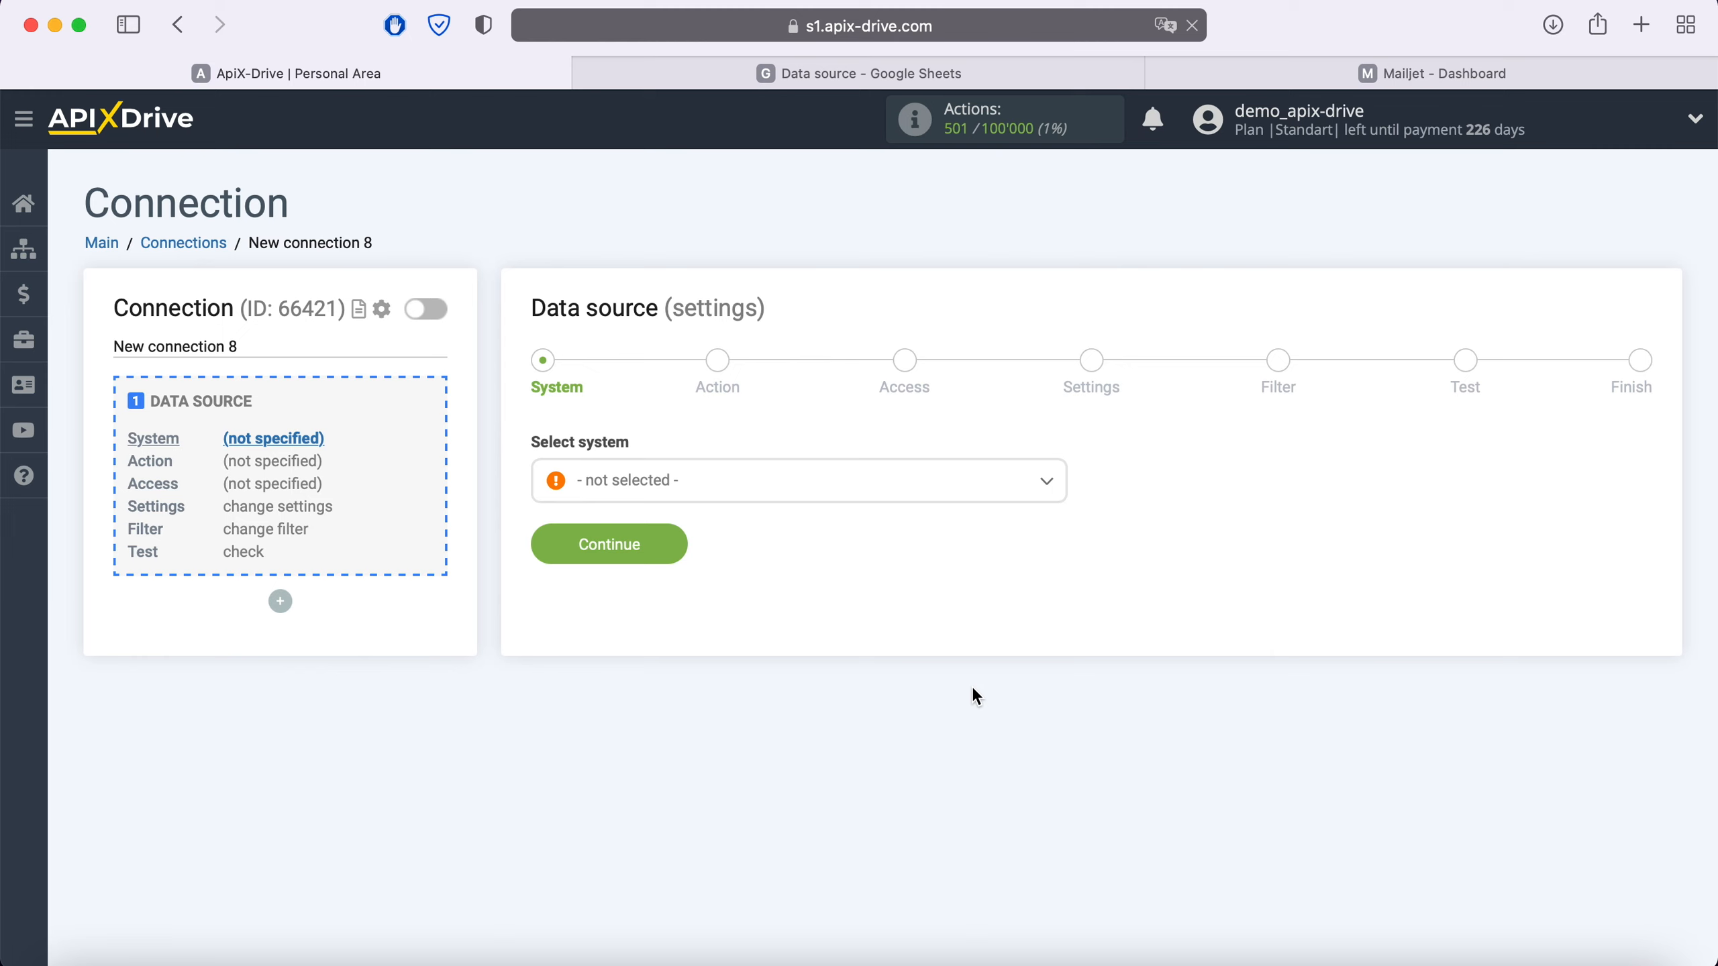
{"action": "left_click", "coordinate": [814, 494]}
{"action": "scroll", "coordinate": [830, 675], "scroll_direction": "down", "scroll_amount": 10}
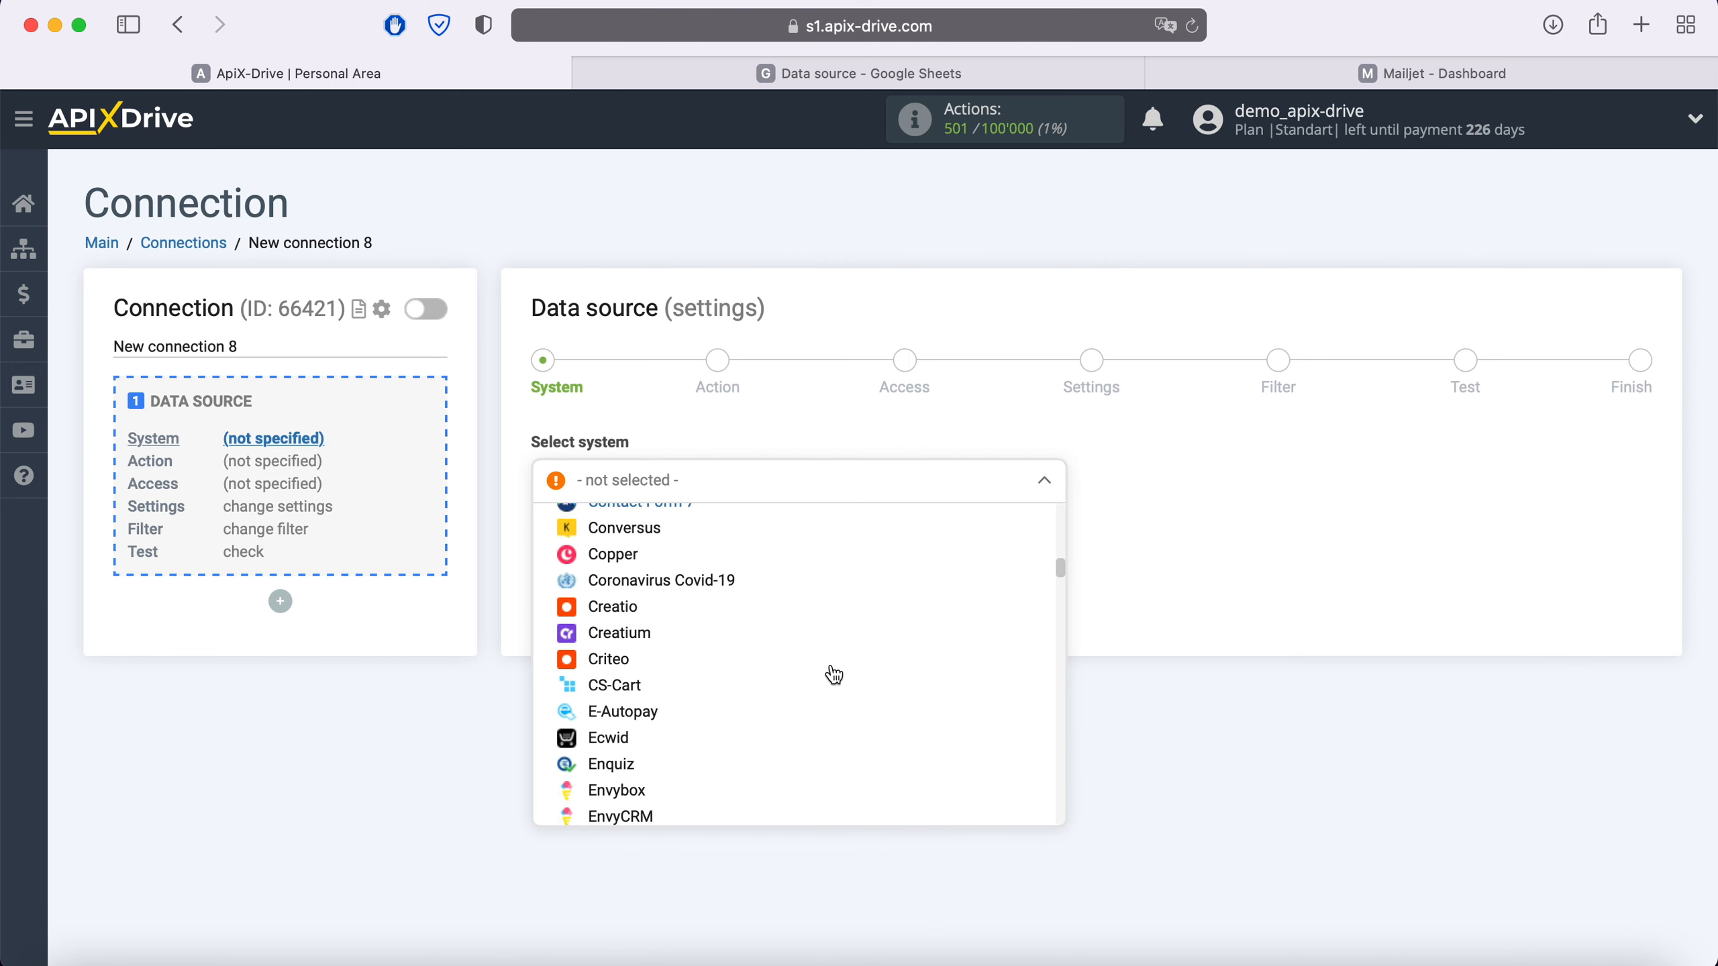
{"action": "scroll", "coordinate": [831, 675], "scroll_direction": "down", "scroll_amount": 10}
{"action": "left_click", "coordinate": [653, 701]}
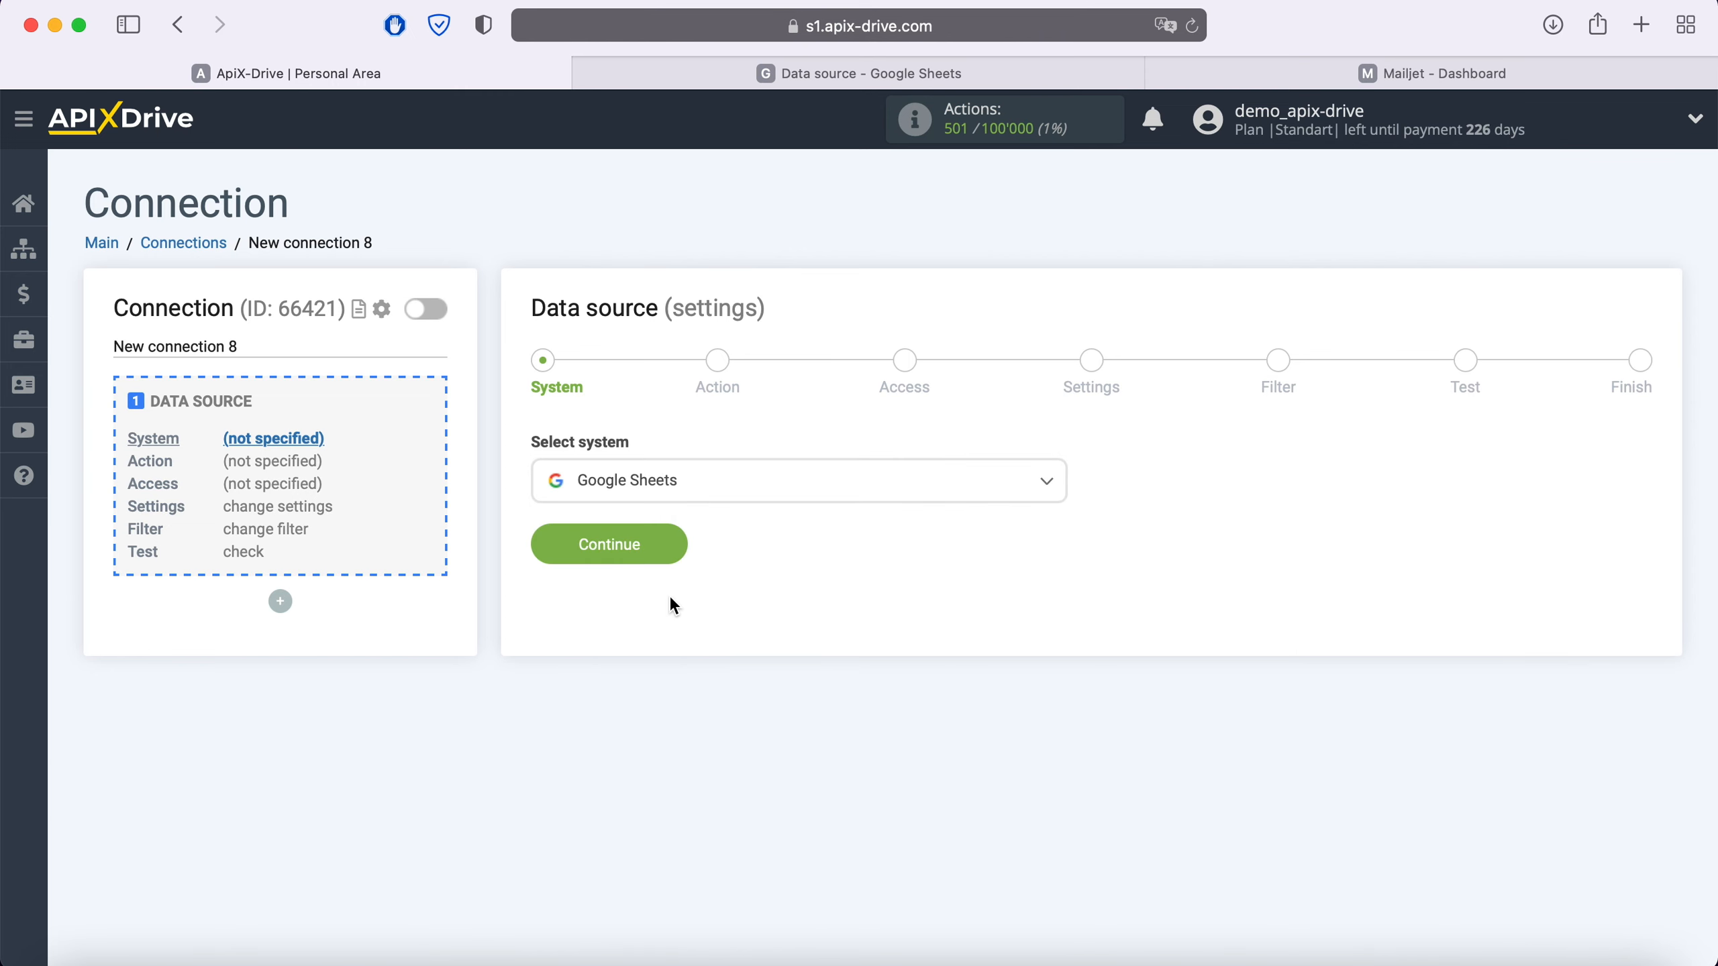
{"action": "left_click", "coordinate": [672, 541]}
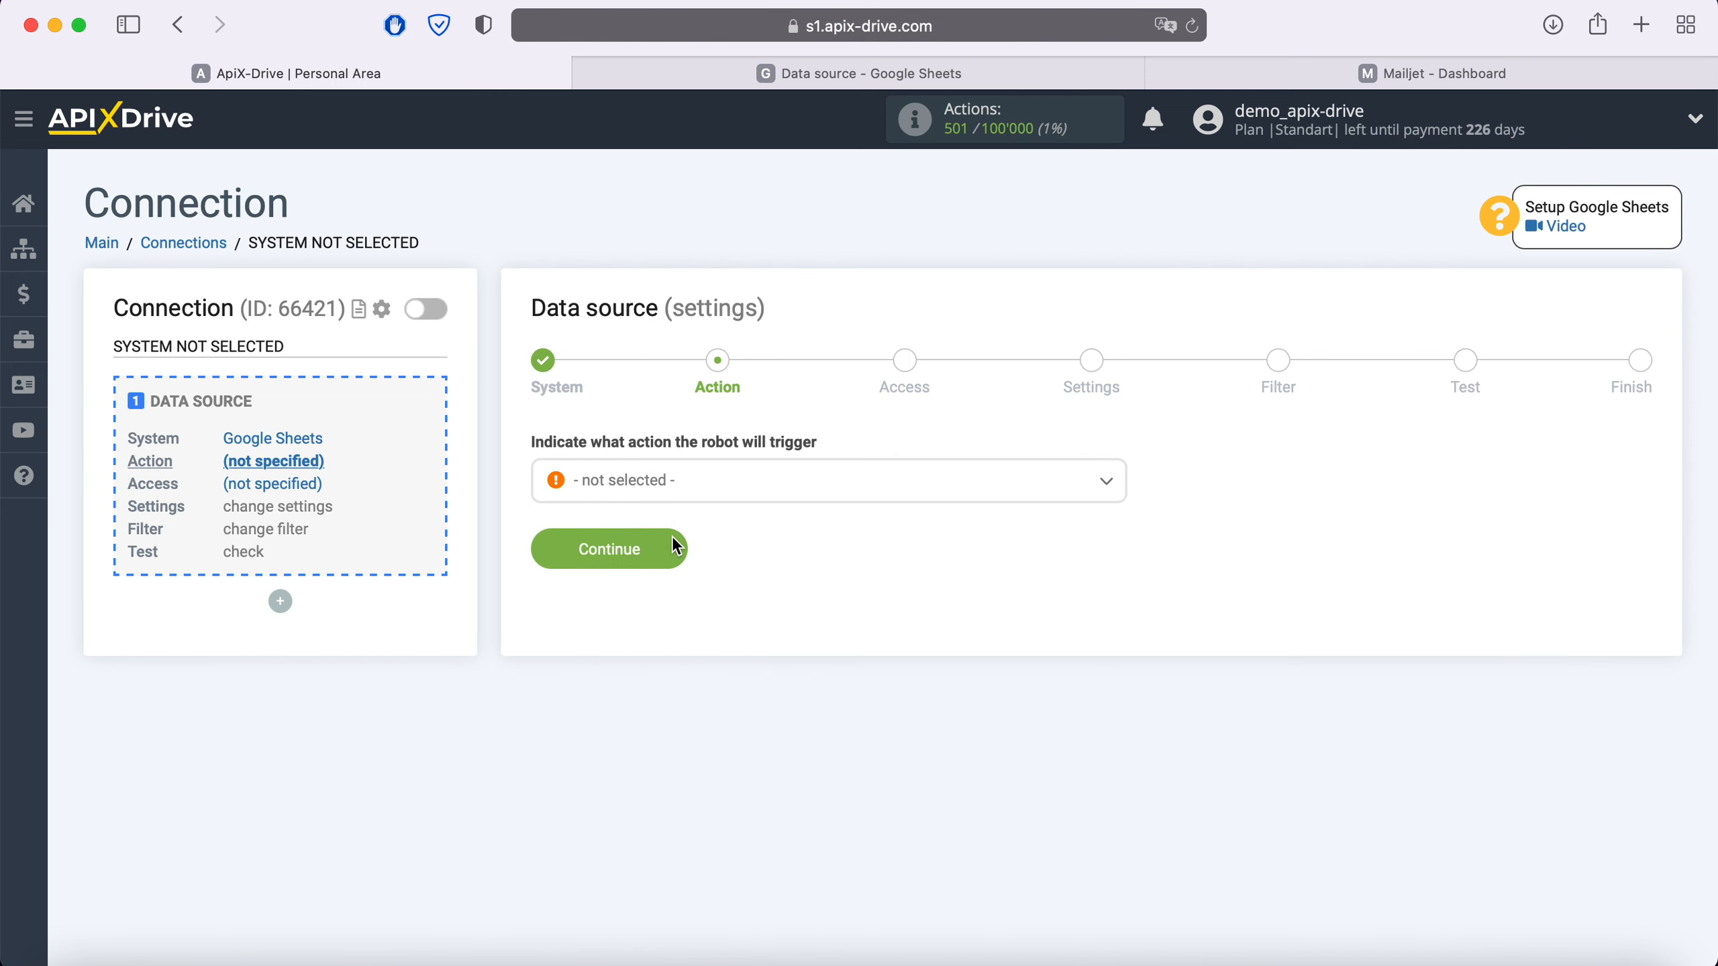
- Set the data source's trigger action to Get Rows (new) and continue to account access
{"action": "left_click", "coordinate": [744, 483]}
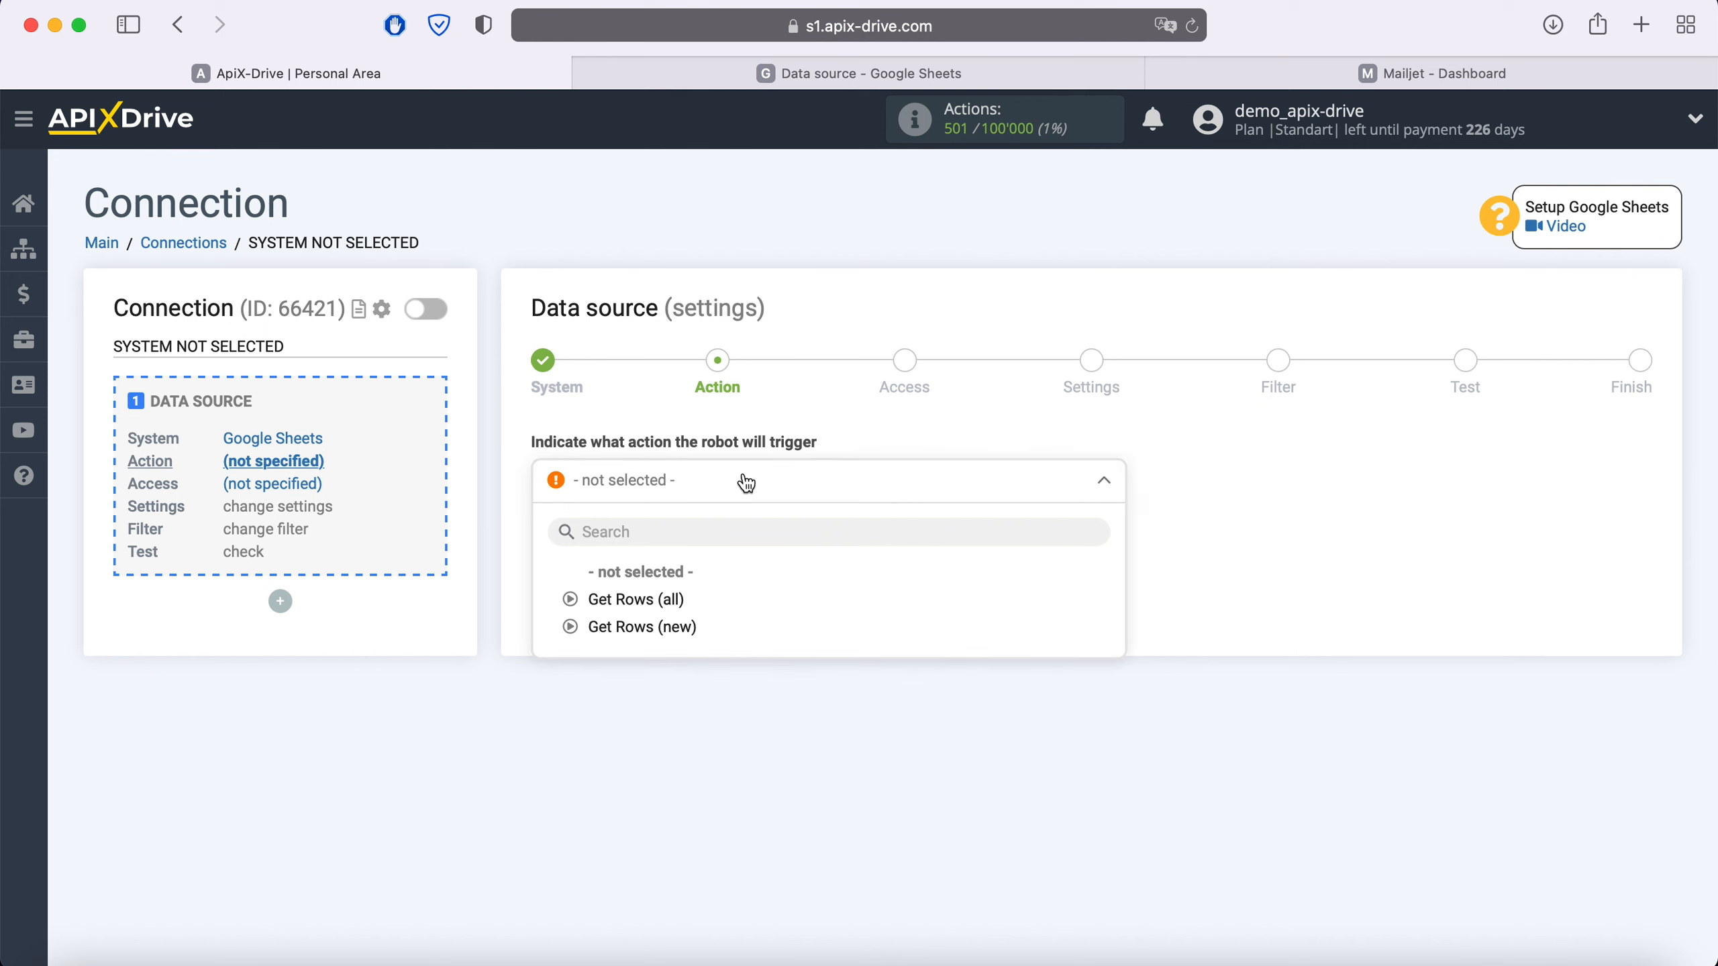
{"action": "left_click", "coordinate": [690, 623]}
{"action": "left_click", "coordinate": [674, 554]}
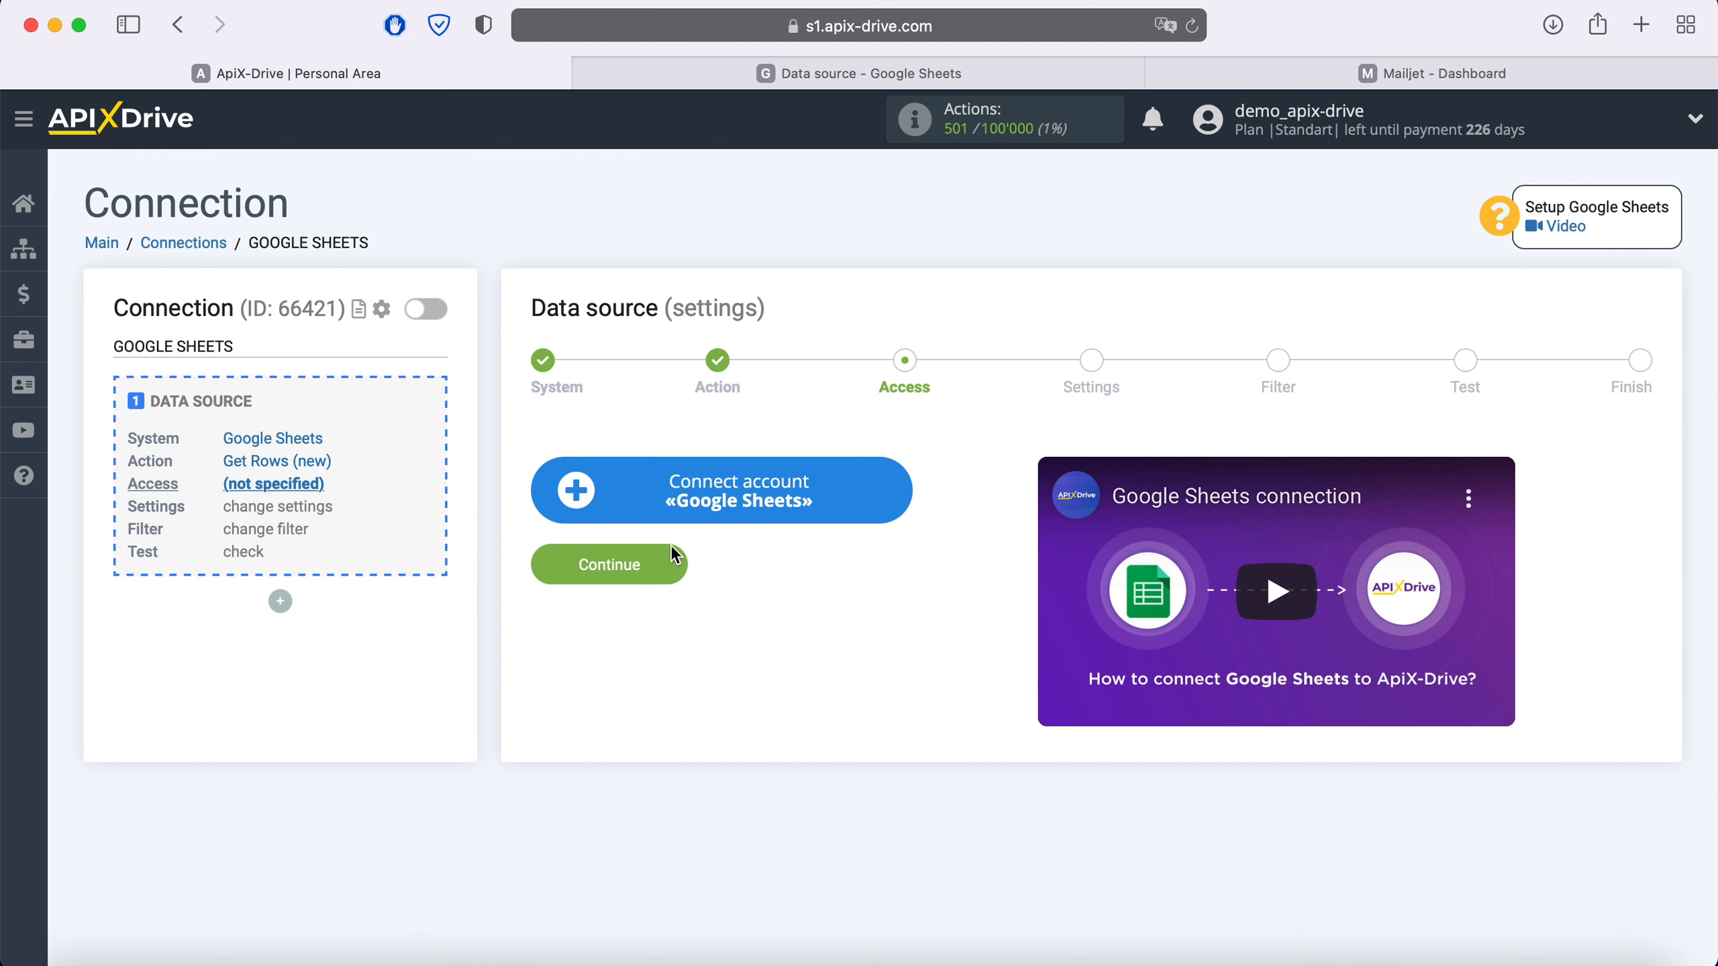
- Start connecting a Google Sheets account and sign in to Google with the saved e-mail address and password
{"action": "left_click", "coordinate": [895, 501]}
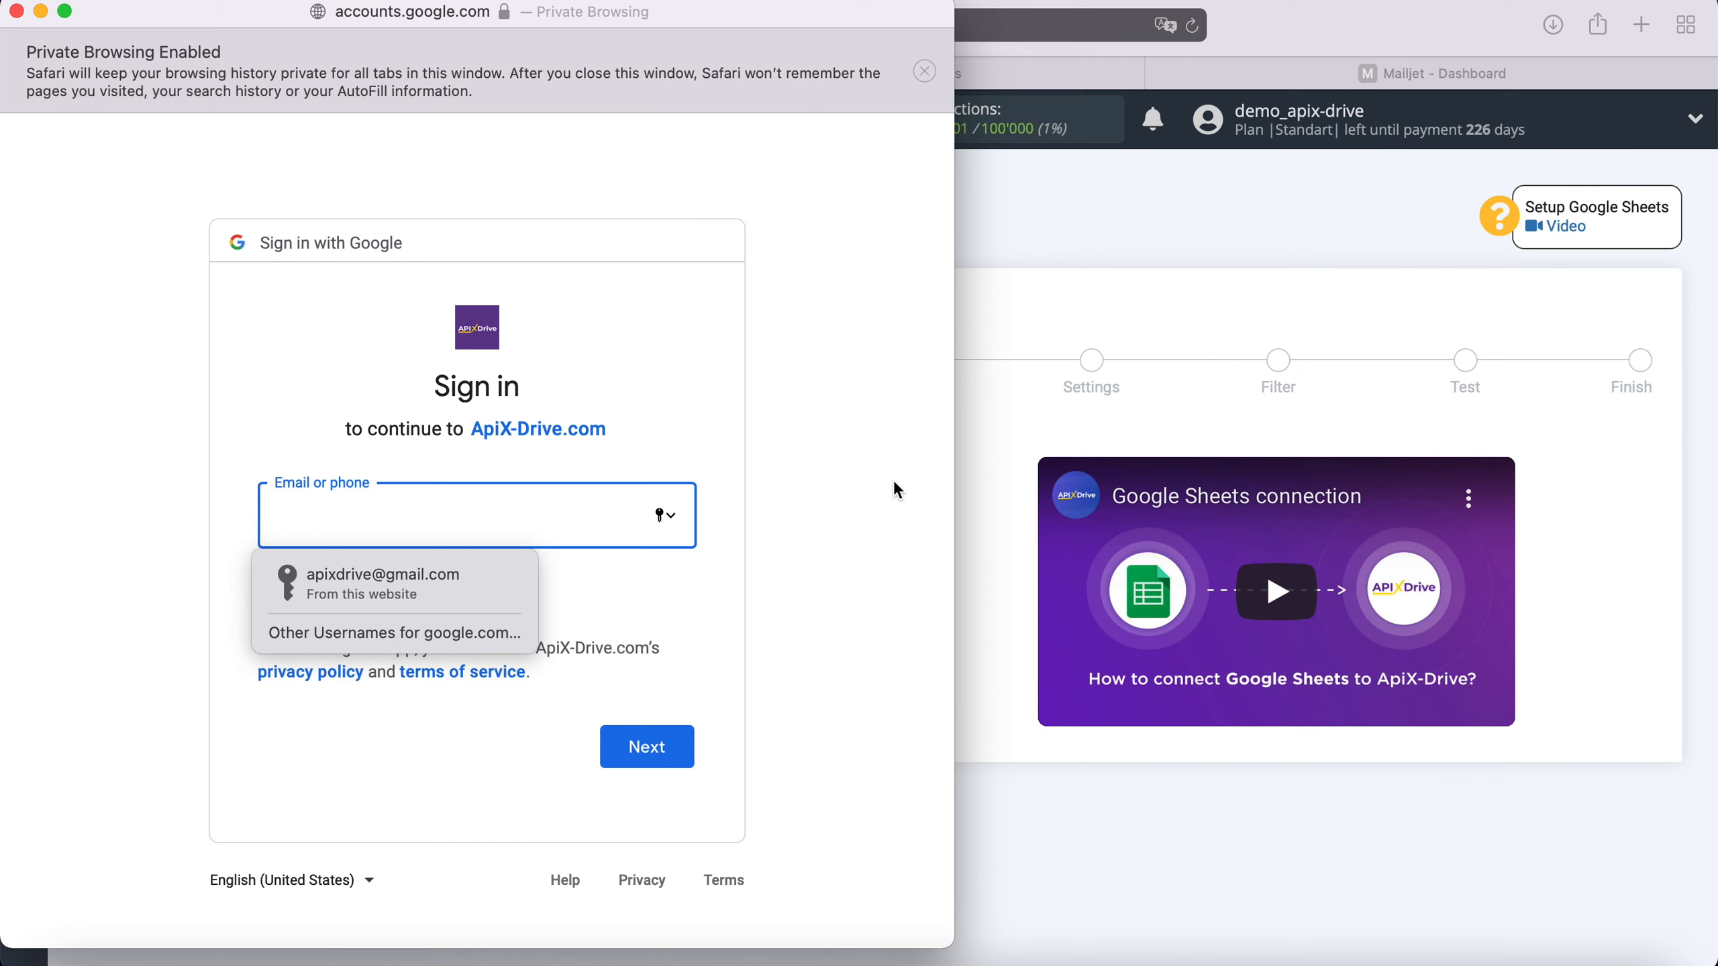
{"action": "left_click", "coordinate": [458, 599]}
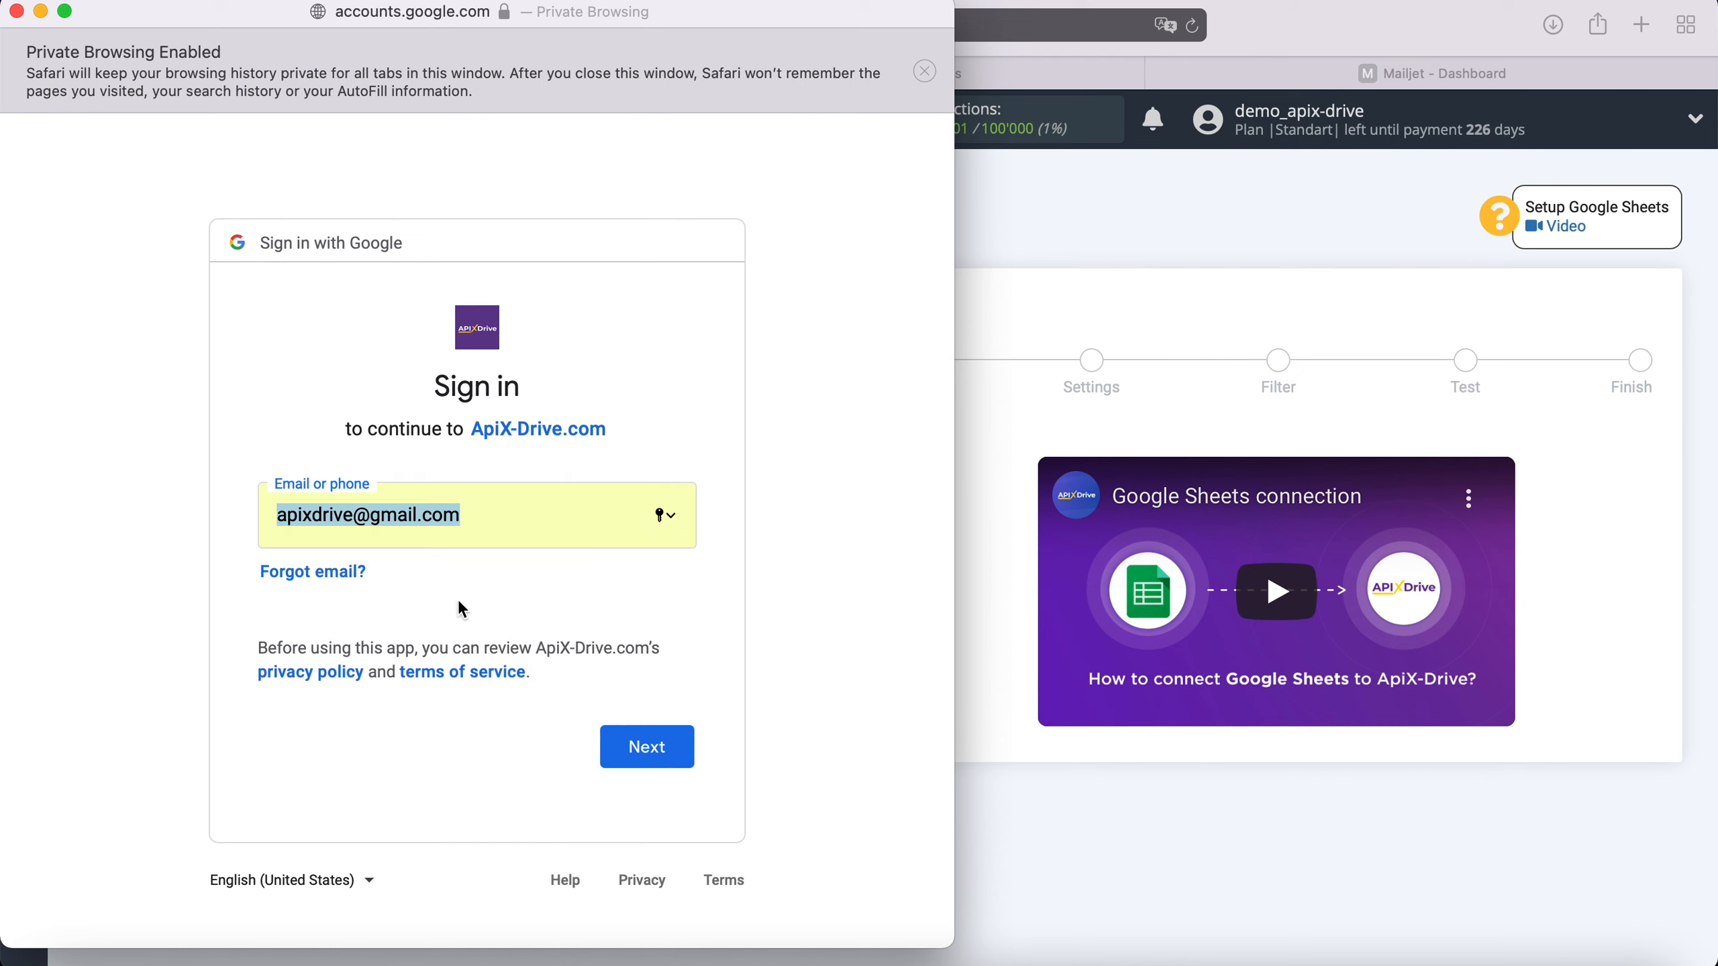
{"action": "left_click", "coordinate": [670, 738]}
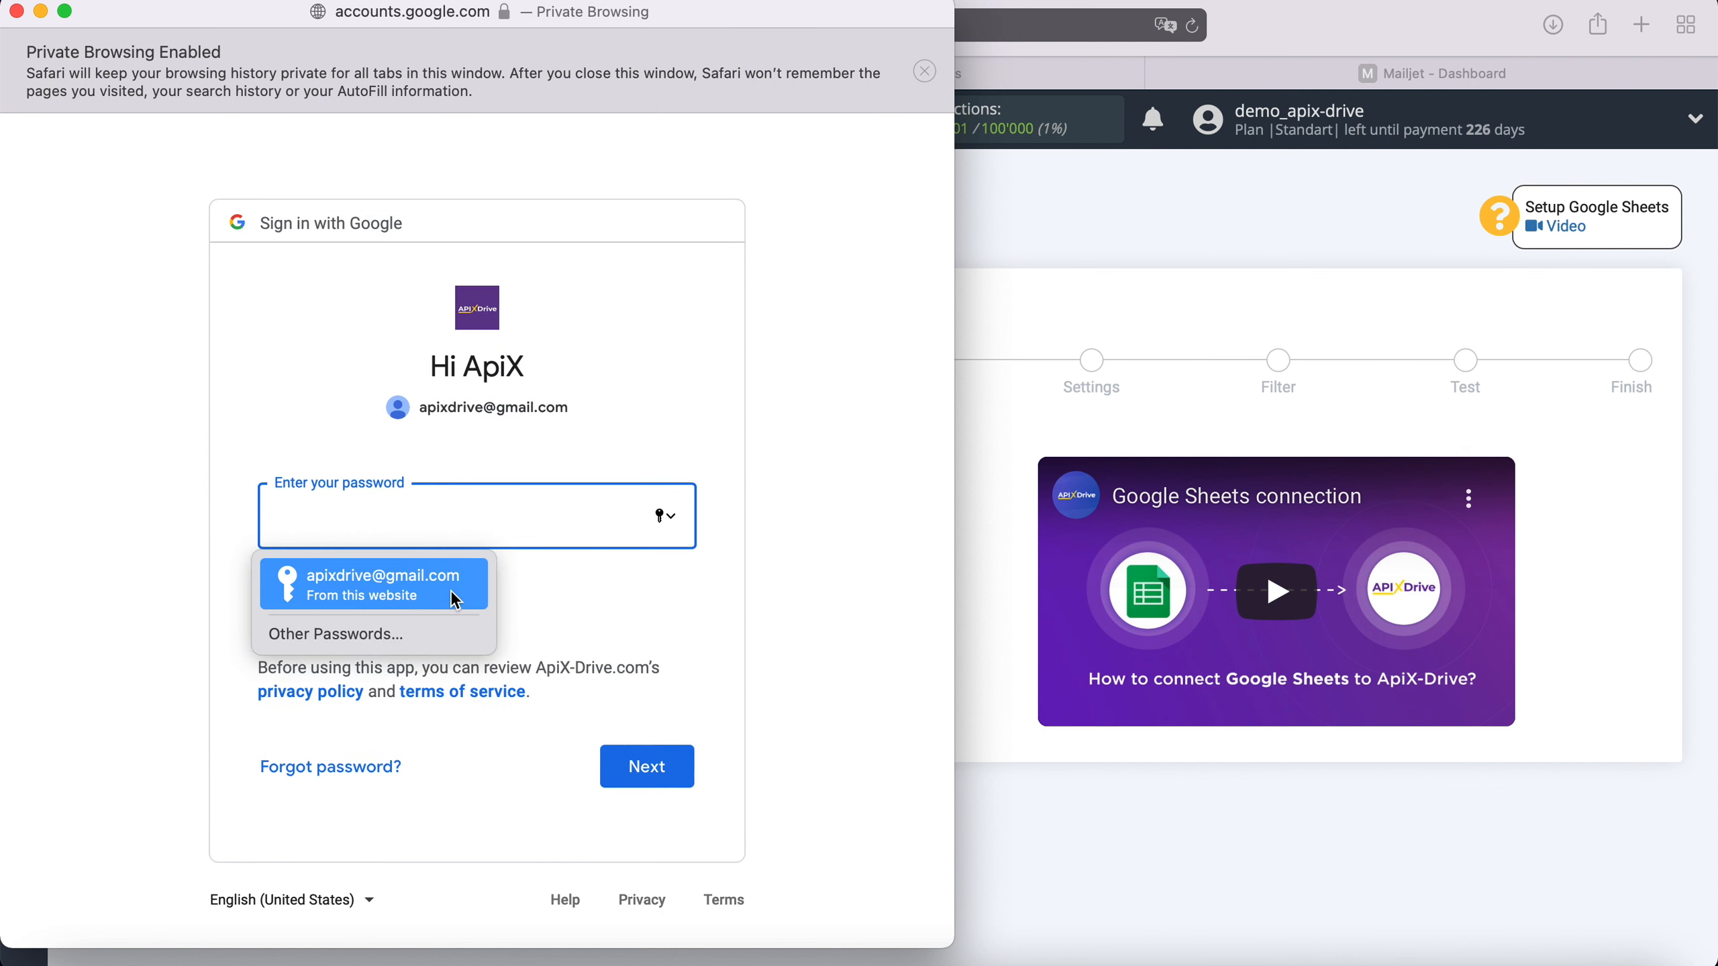
{"action": "left_click", "coordinate": [451, 592]}
{"action": "left_click", "coordinate": [676, 763]}
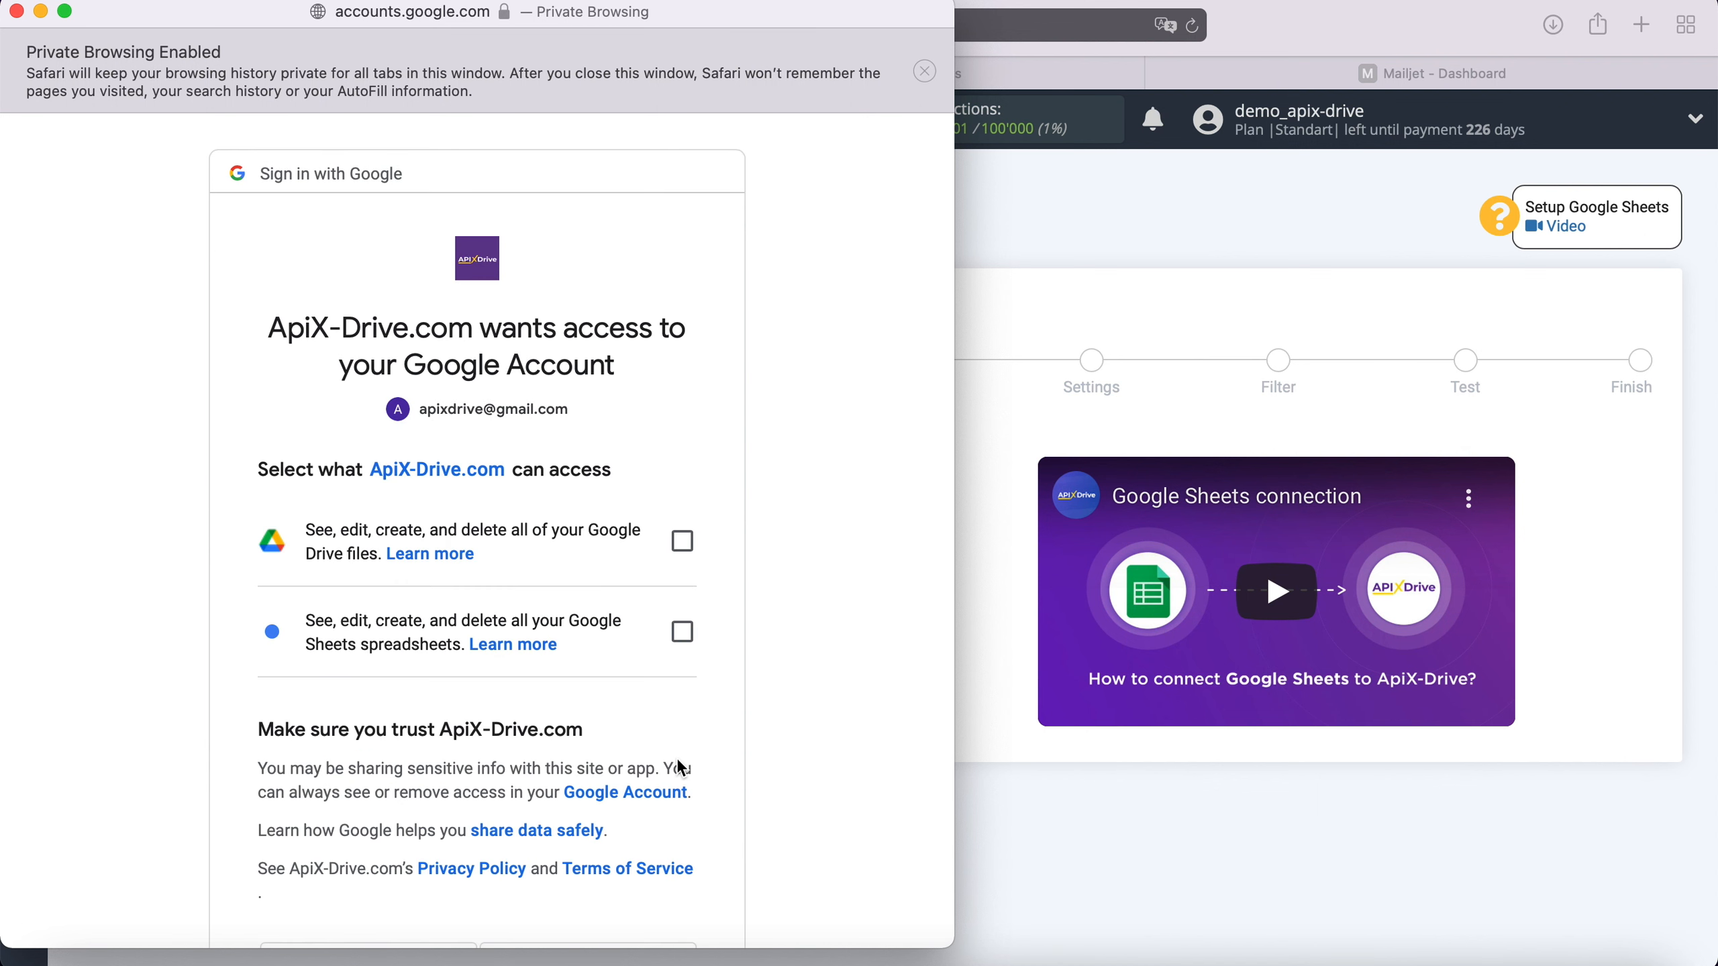
- Grant ApiX-Drive.com access to all Google Drive files and Google Sheets spreadsheets
{"action": "left_click", "coordinate": [682, 542]}
{"action": "left_click", "coordinate": [682, 632]}
{"action": "scroll", "coordinate": [758, 634], "scroll_direction": "down", "scroll_amount": 5}
{"action": "left_click", "coordinate": [652, 787]}
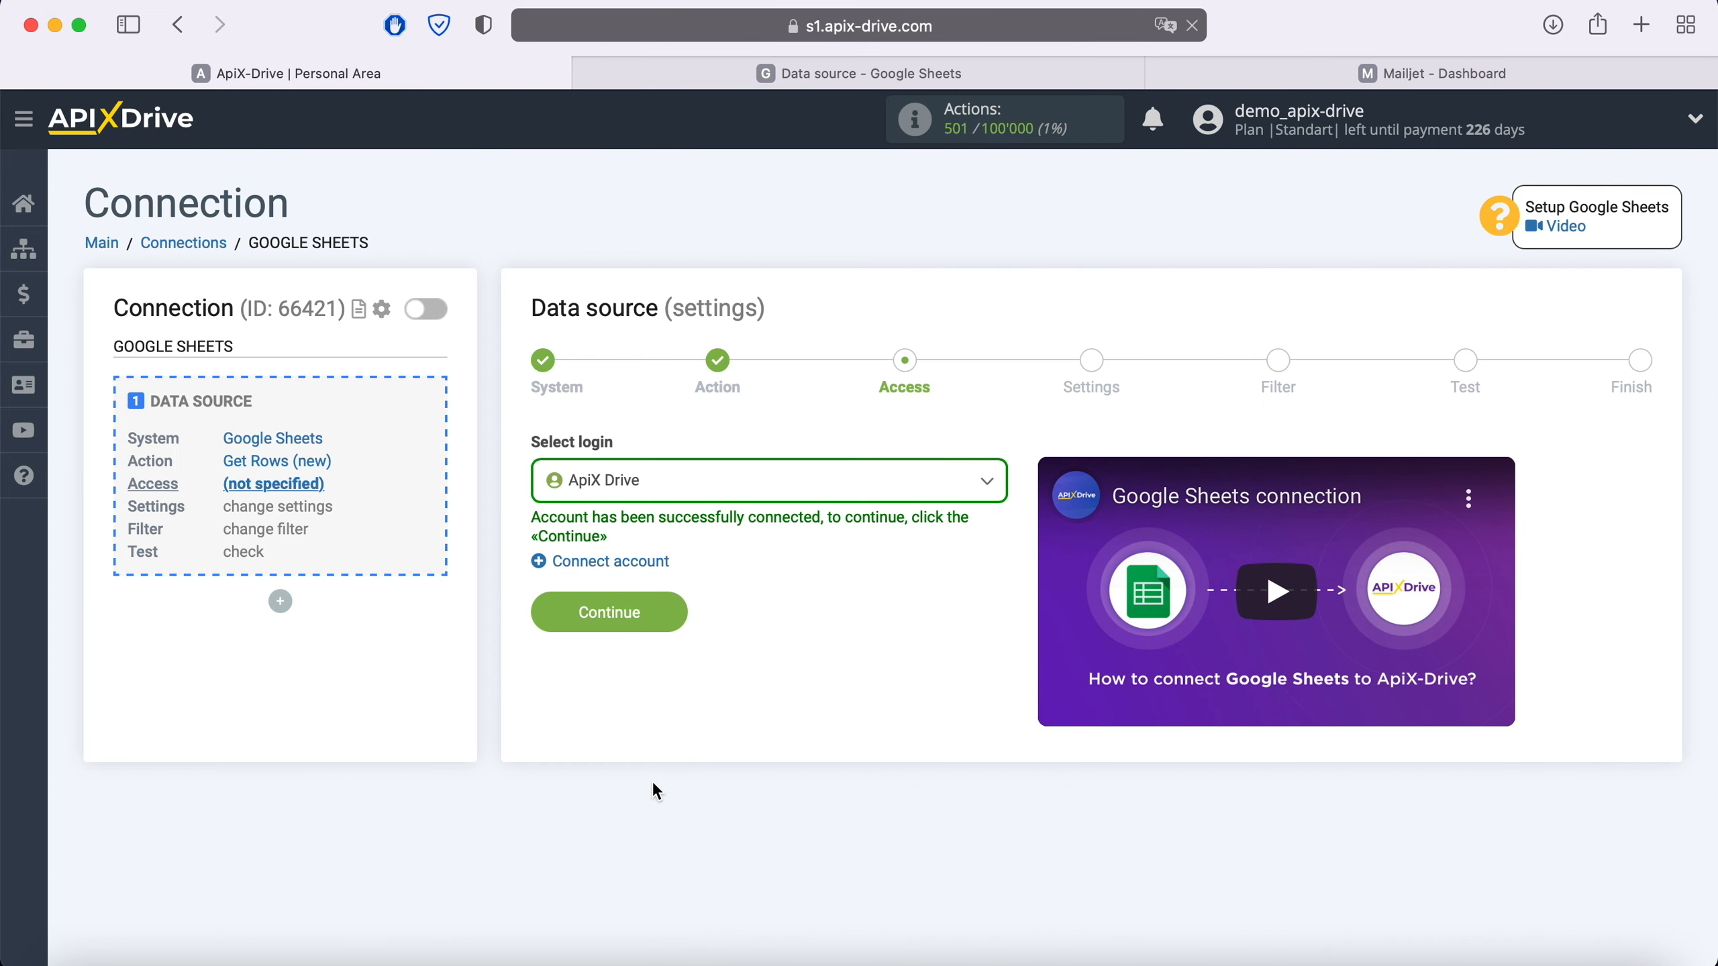
- Select the connected ApiX Drive login for the data source and continue to its settings
{"action": "left_click", "coordinate": [729, 494]}
{"action": "left_click", "coordinate": [644, 636]}
{"action": "left_click", "coordinate": [669, 612]}
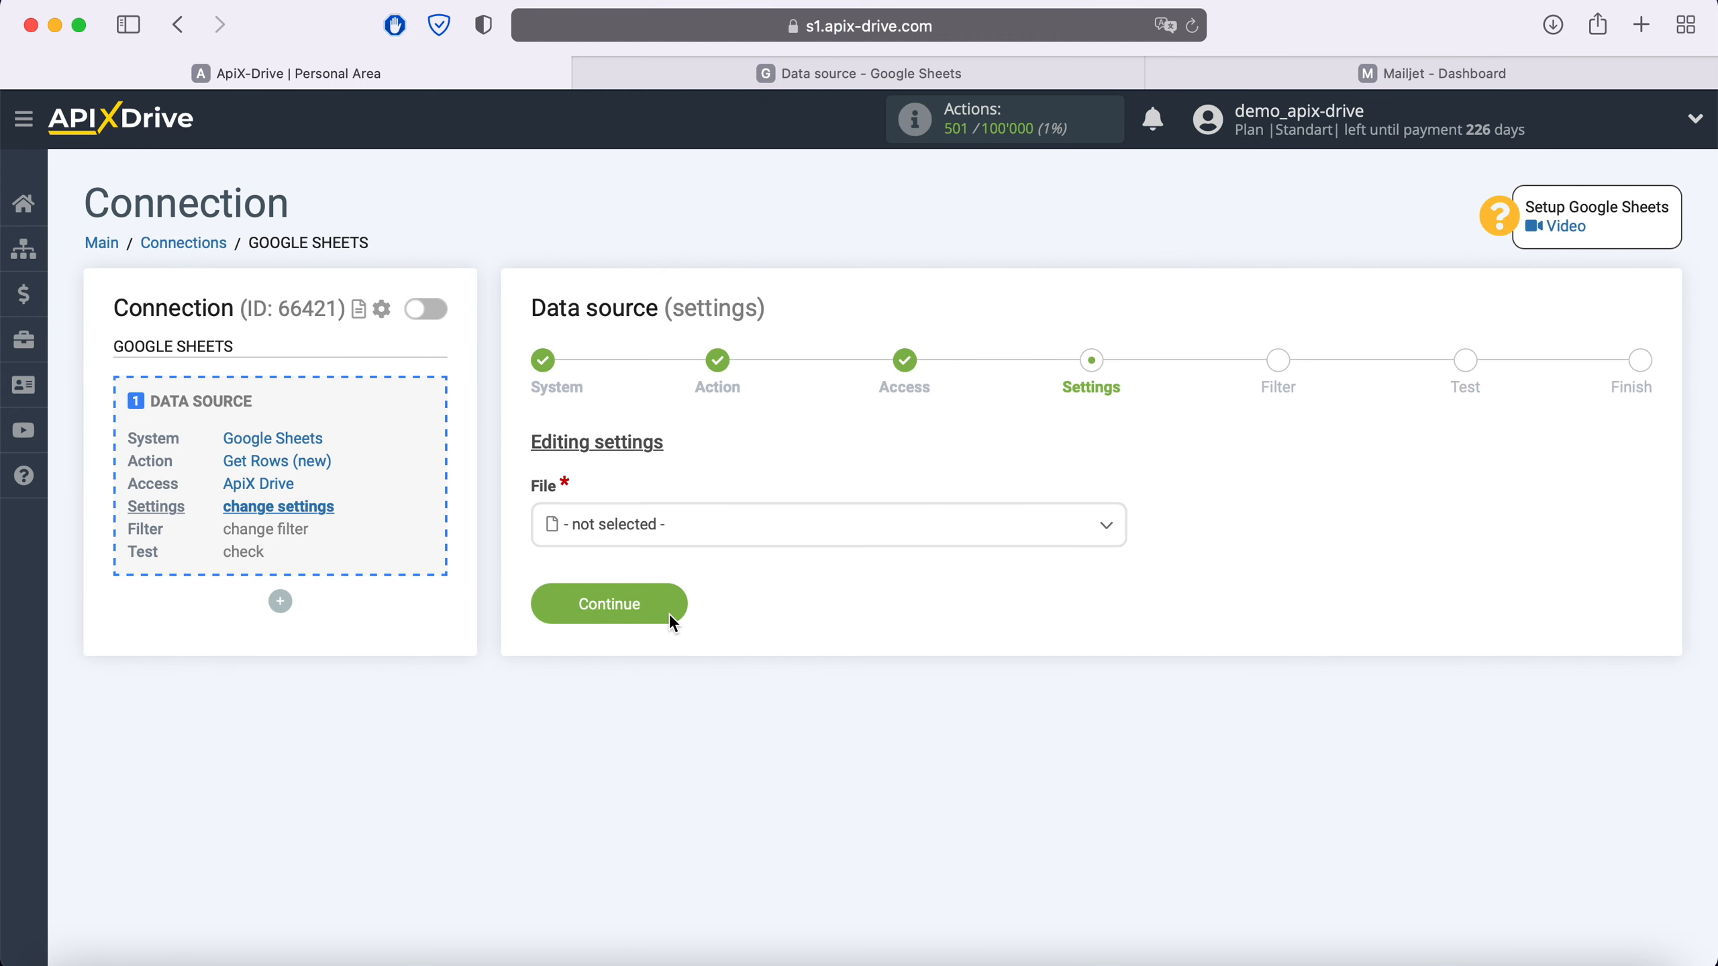
- Choose the Data source file and its Data source sheet for loading rows
{"action": "left_click", "coordinate": [670, 539]}
{"action": "left_click", "coordinate": [647, 673]}
{"action": "left_click", "coordinate": [648, 639]}
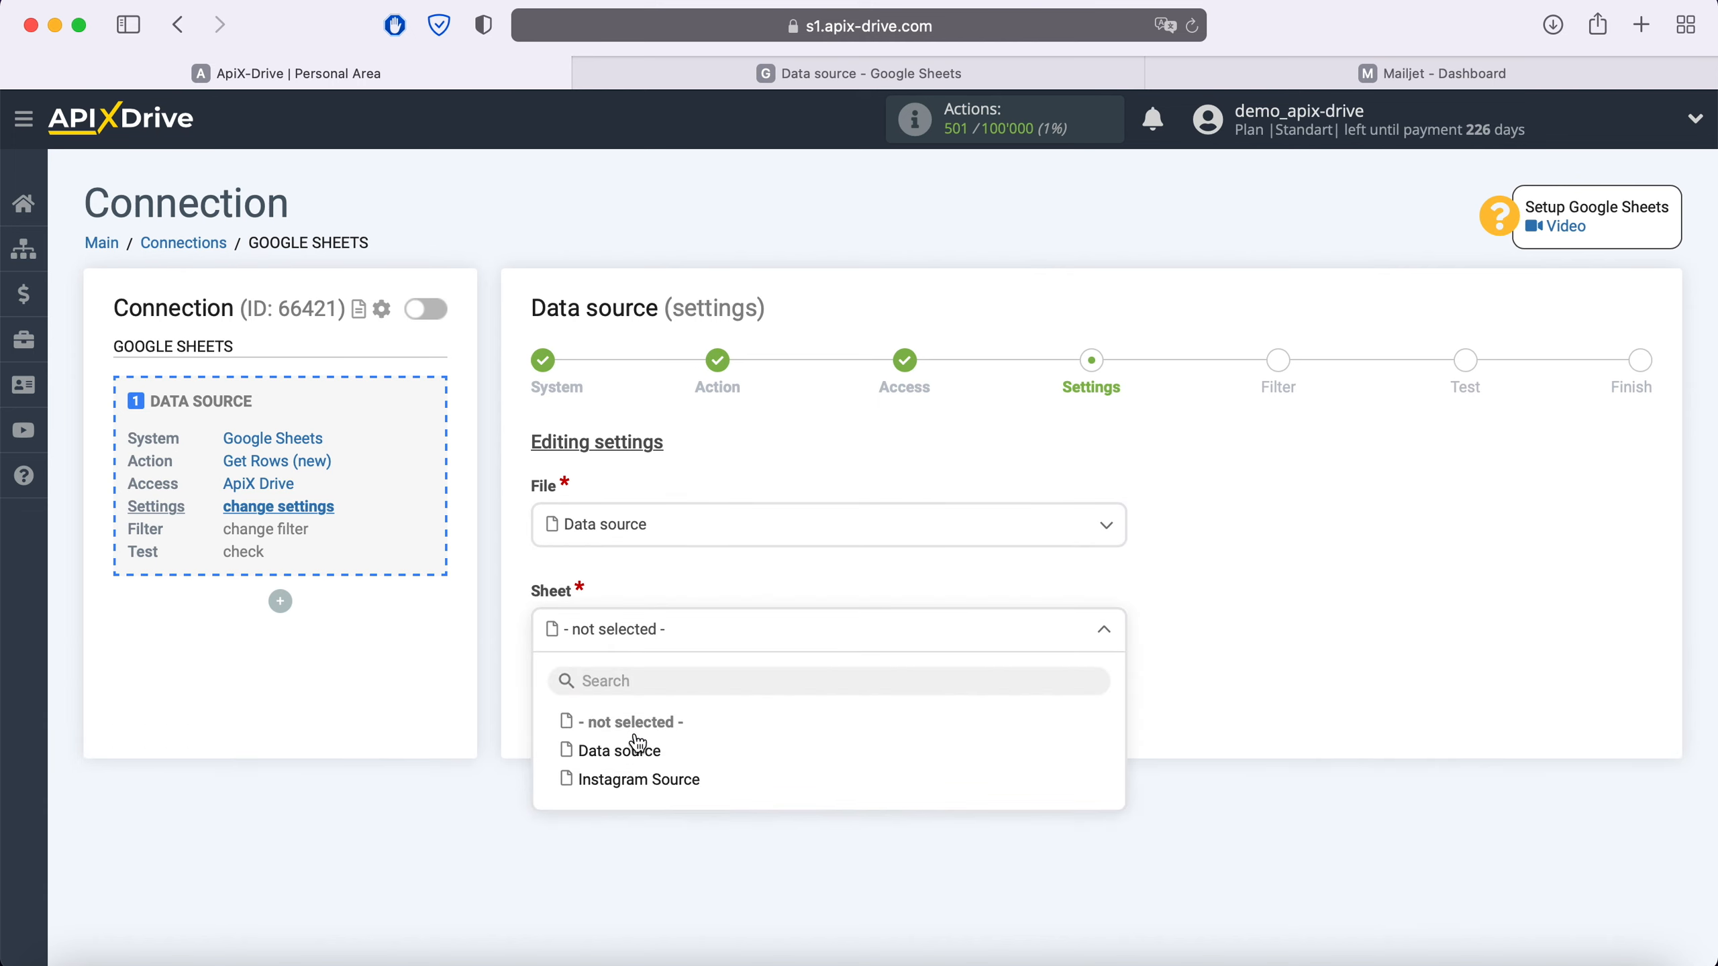
{"action": "left_click", "coordinate": [637, 751]}
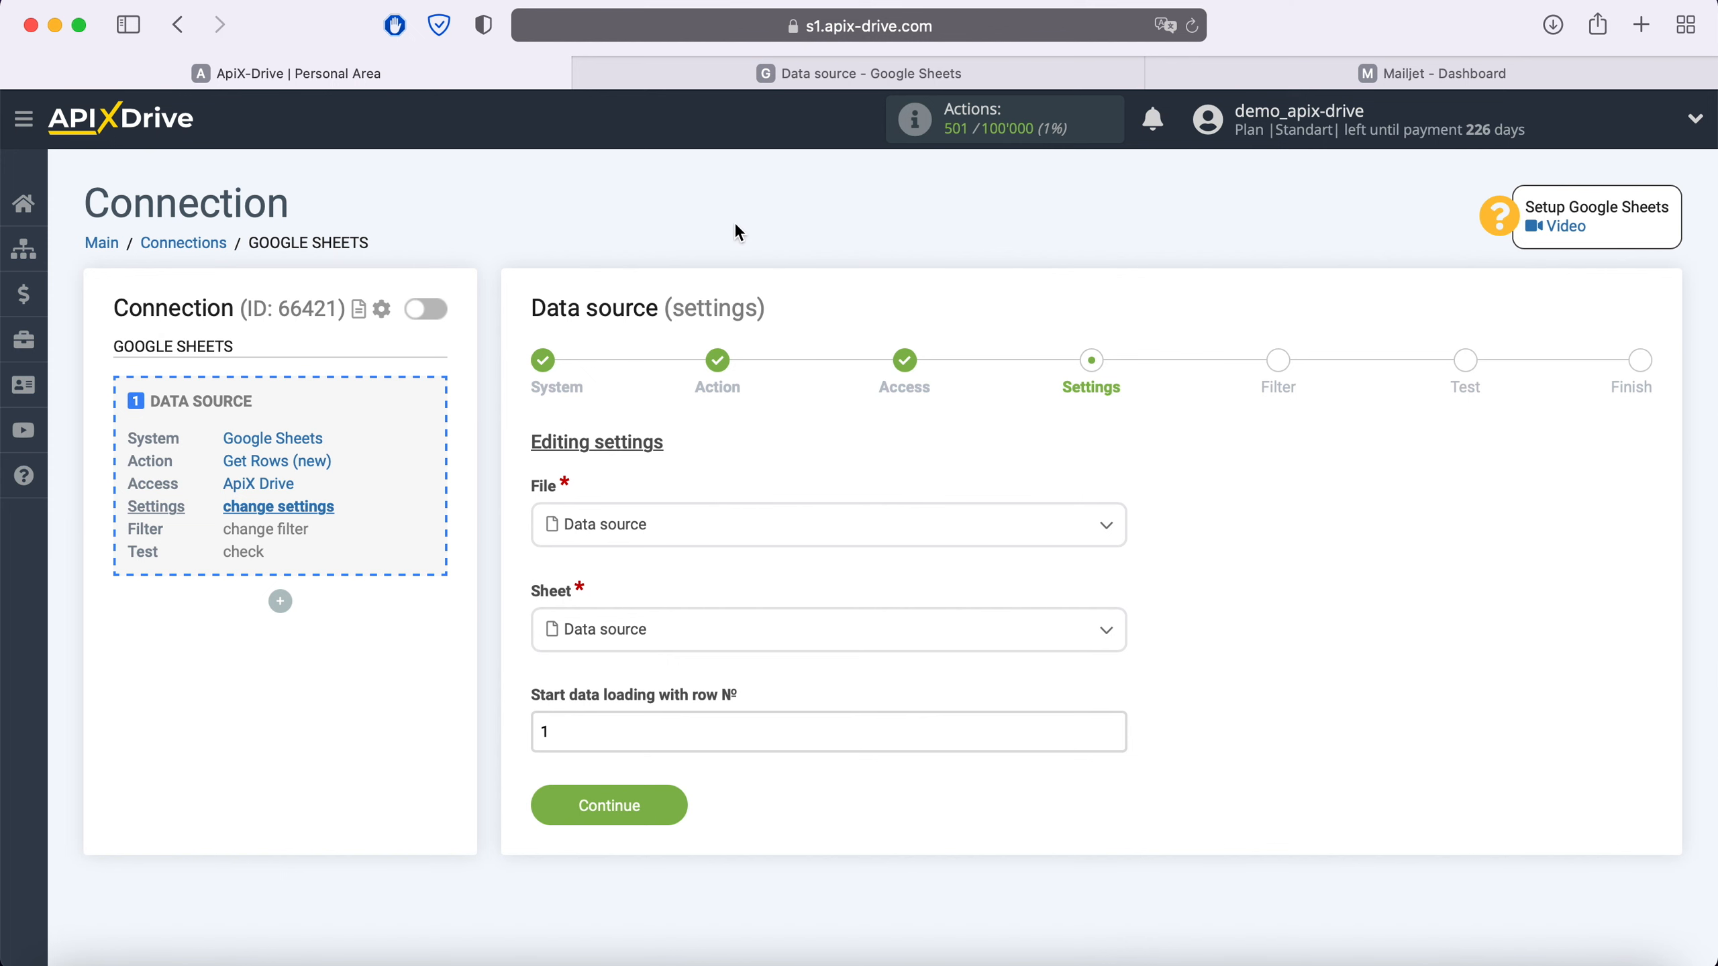
- Check the spreadsheet's first data row, set data loading to start with row 2, and continue
{"action": "left_click", "coordinate": [783, 68]}
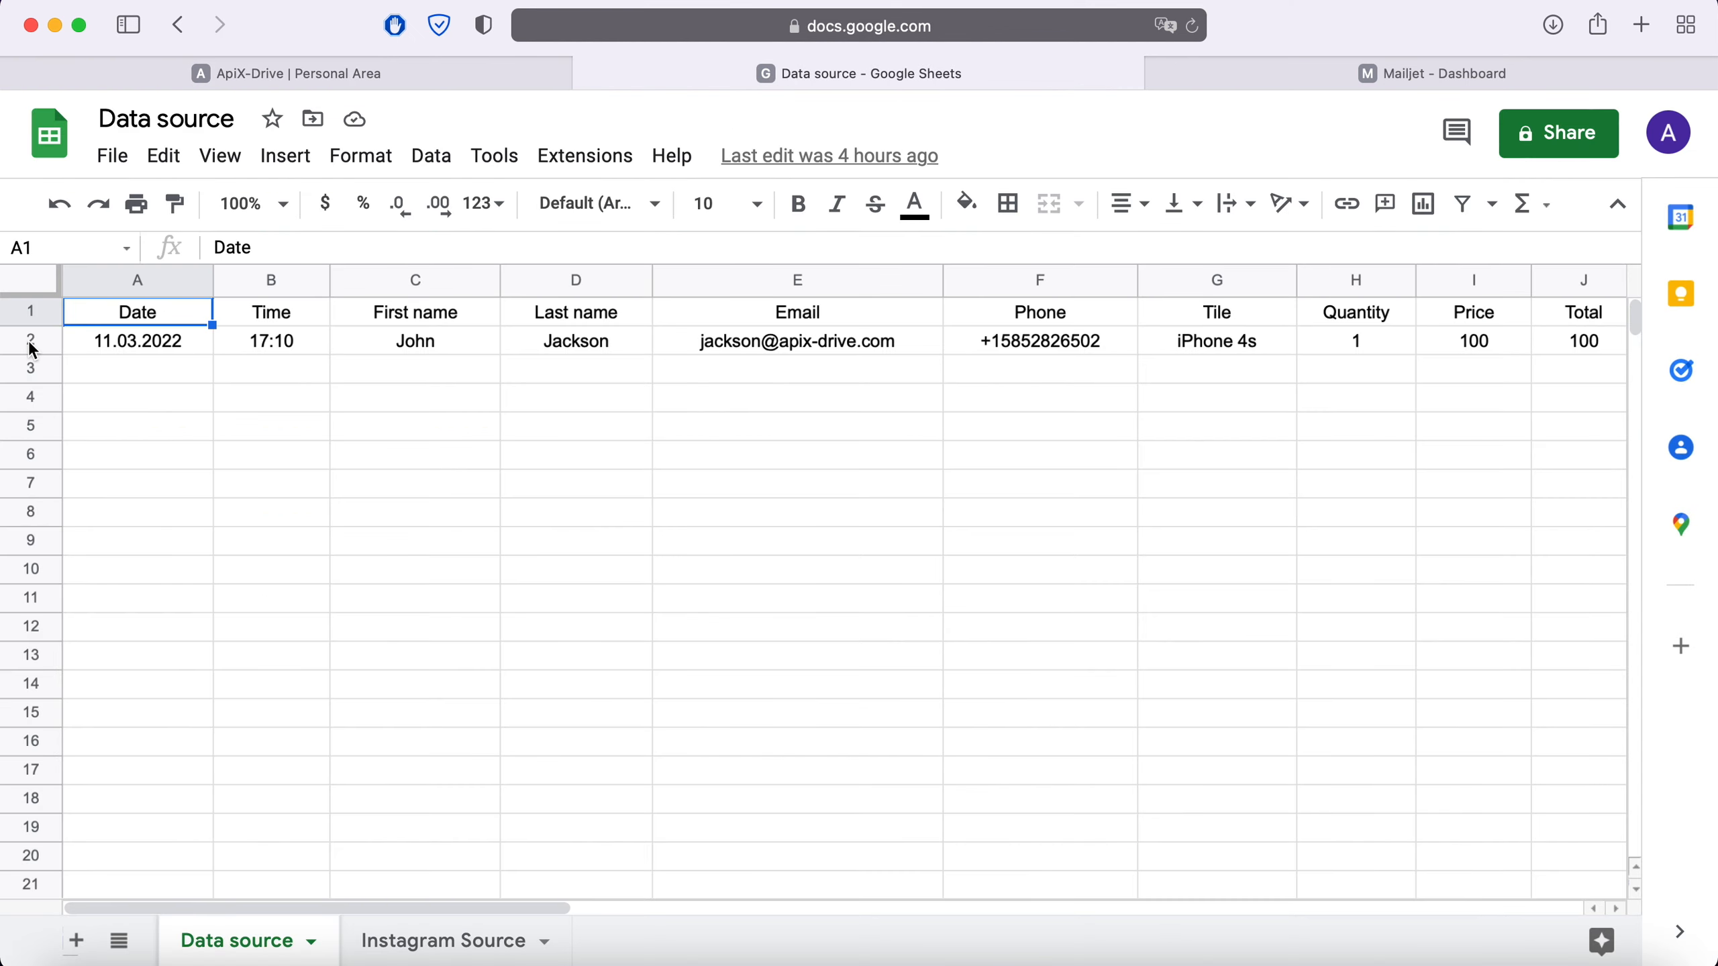
{"action": "left_click", "coordinate": [329, 76]}
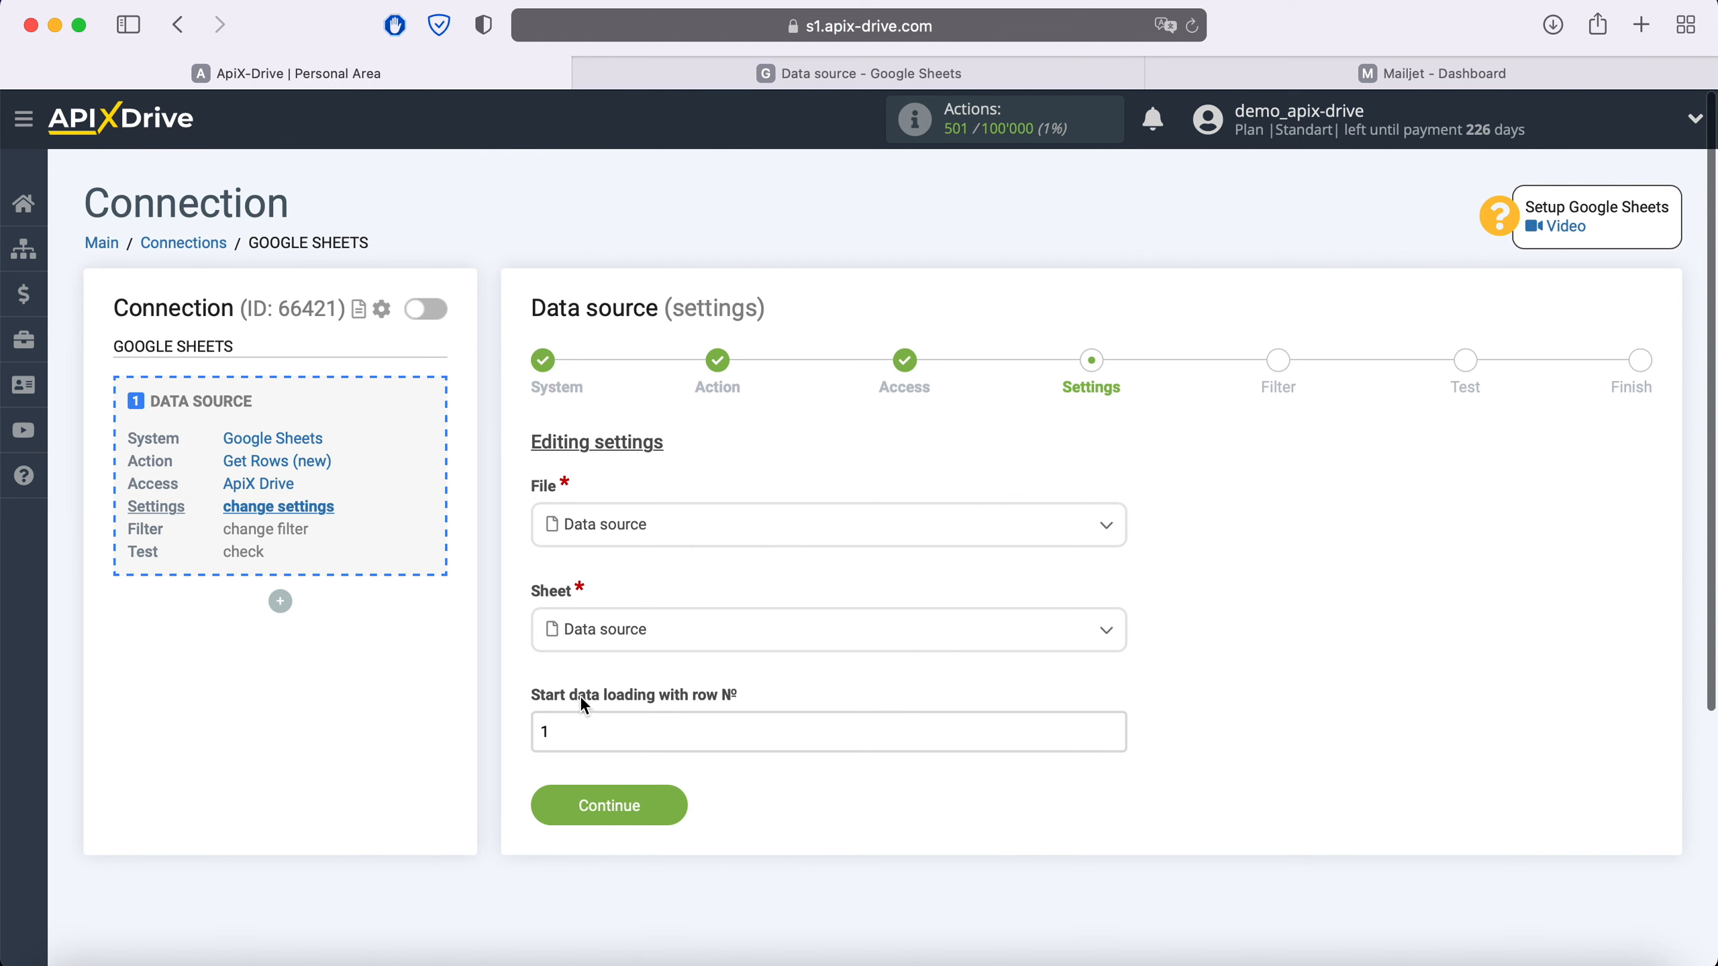
{"action": "left_click", "coordinate": [571, 731]}
{"action": "key", "text": "BackSpace"}
{"action": "type", "text": "2"}
{"action": "left_click", "coordinate": [674, 804]}
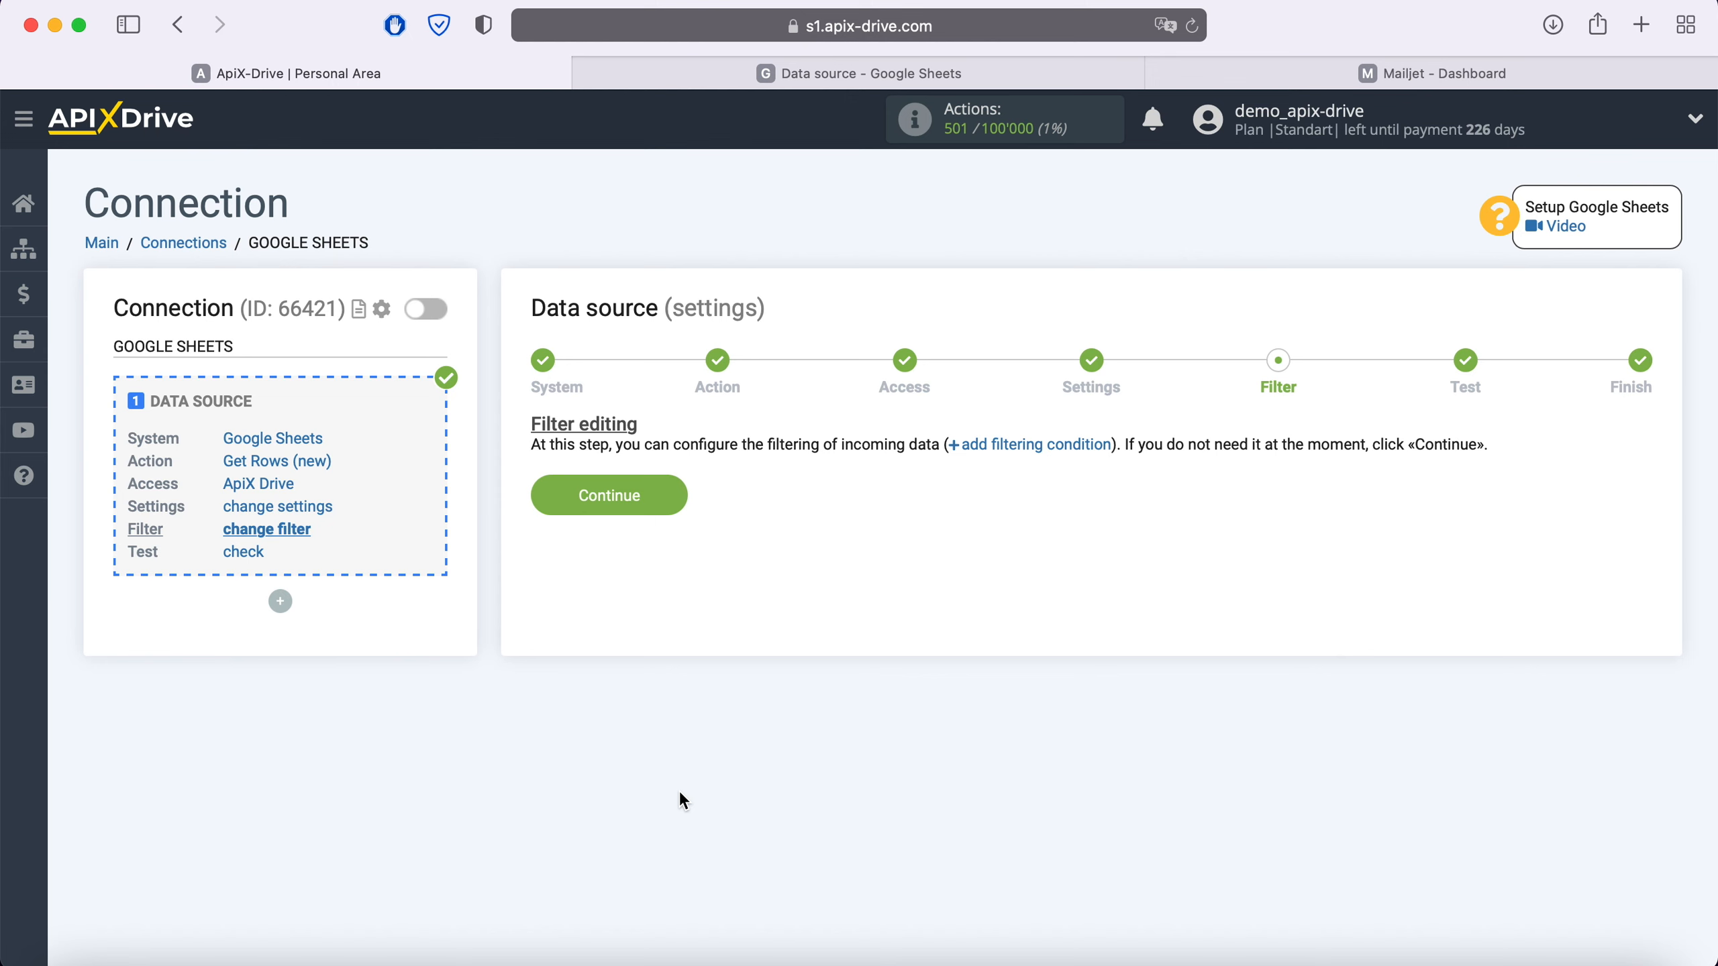
- Skip filtering, accept the loaded test data, and start configuring the data destination
{"action": "left_click", "coordinate": [671, 494]}
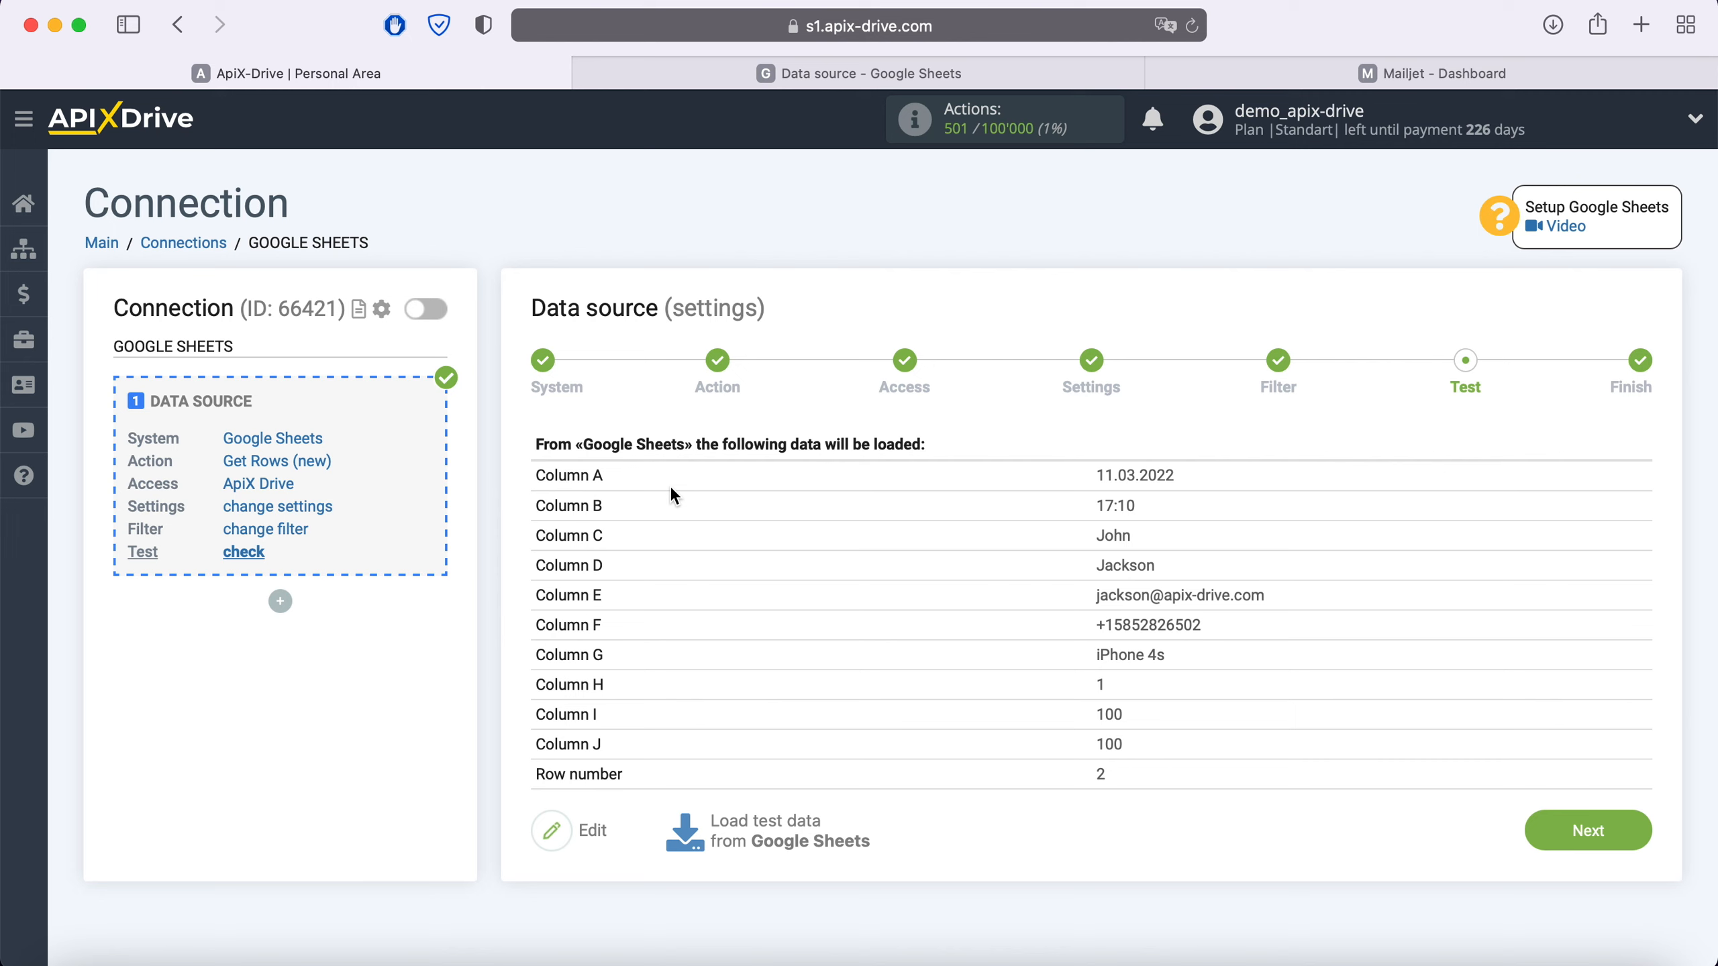
{"action": "left_click", "coordinate": [1616, 827]}
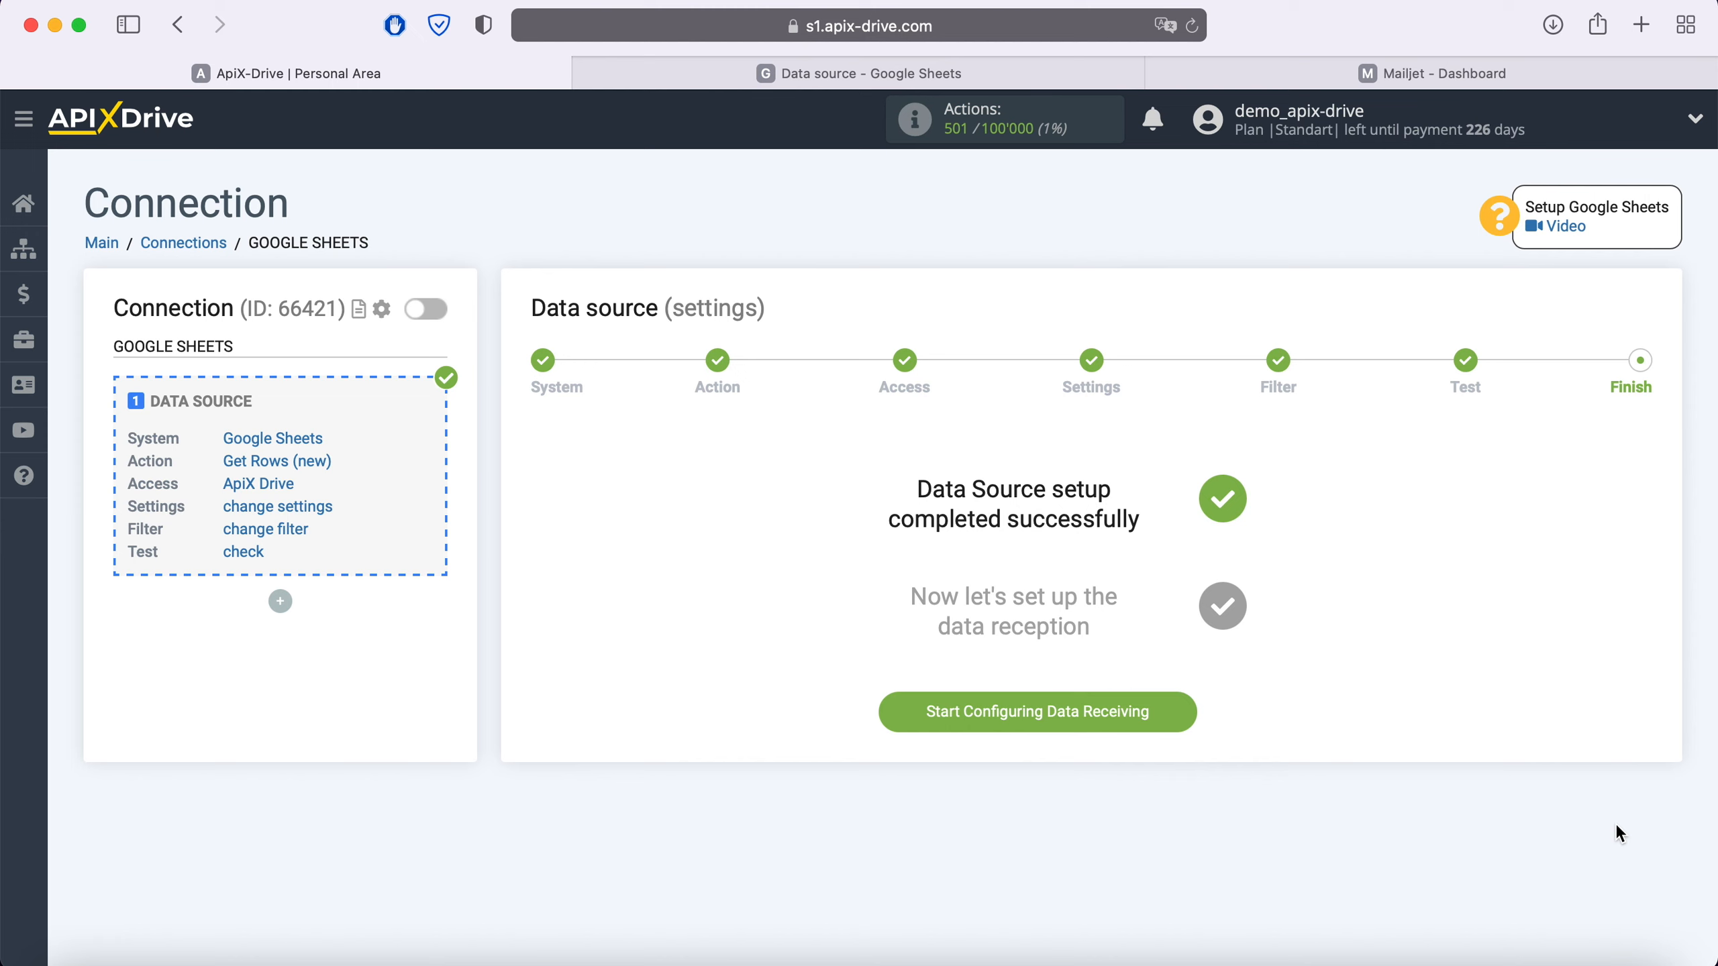
{"action": "left_click", "coordinate": [1191, 709]}
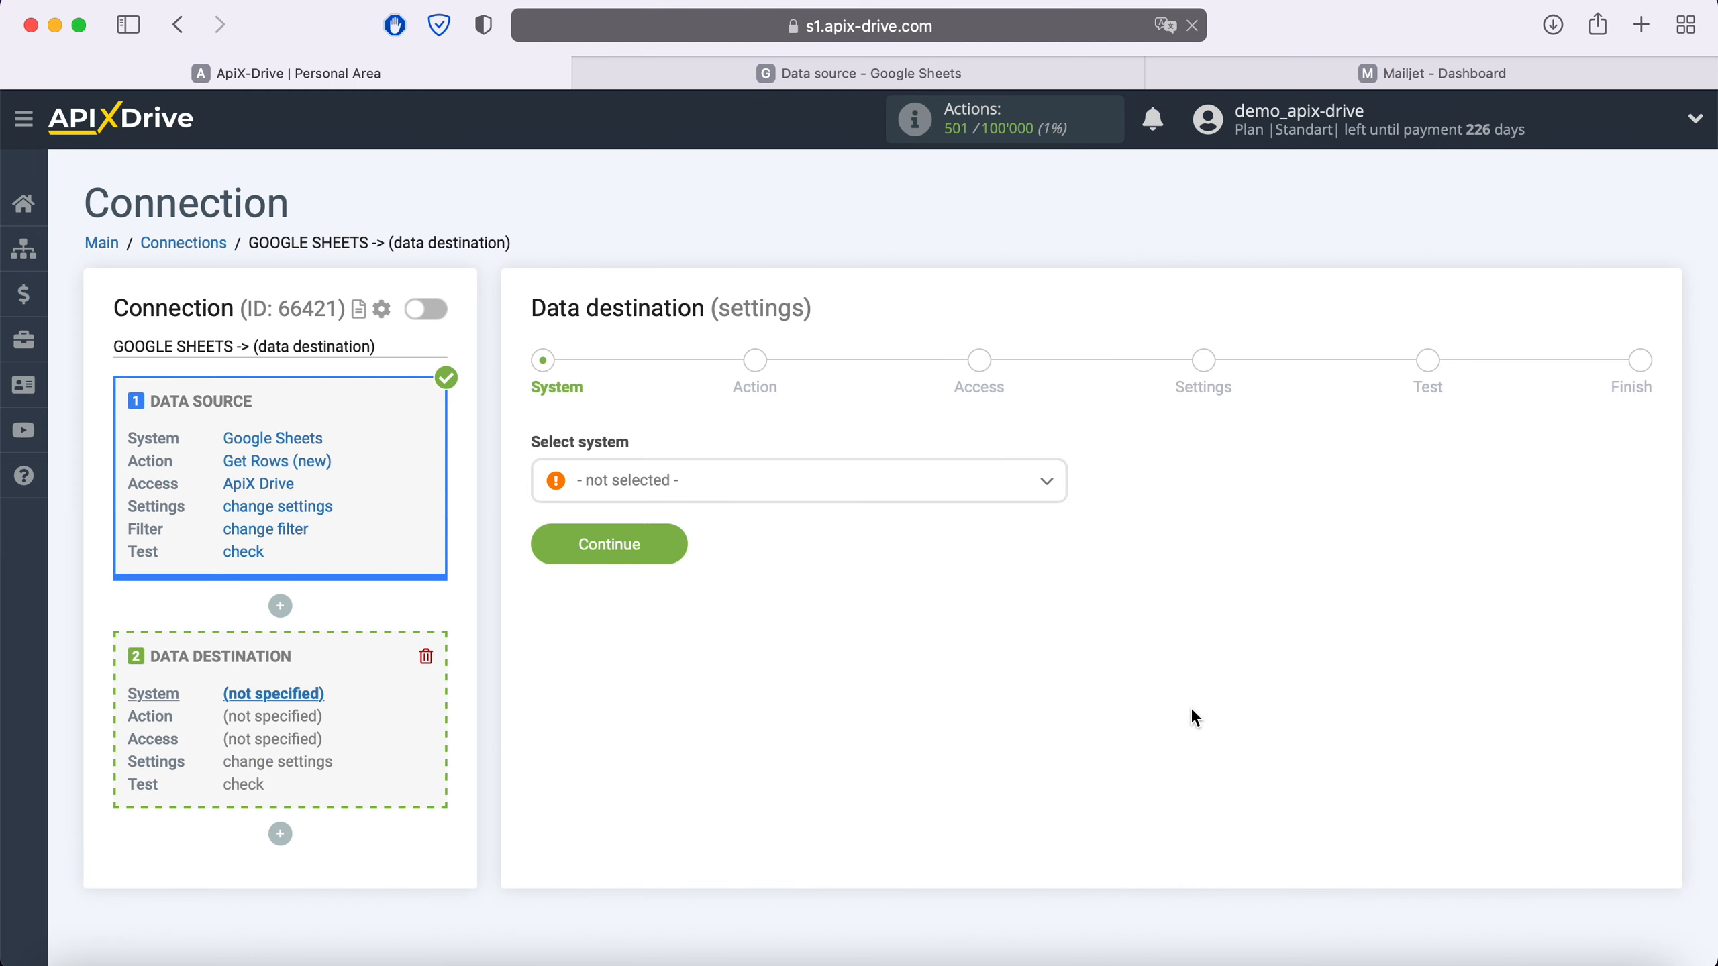
- Choose Mailjet as the data destination system and continue to the action selection
{"action": "left_click", "coordinate": [859, 485]}
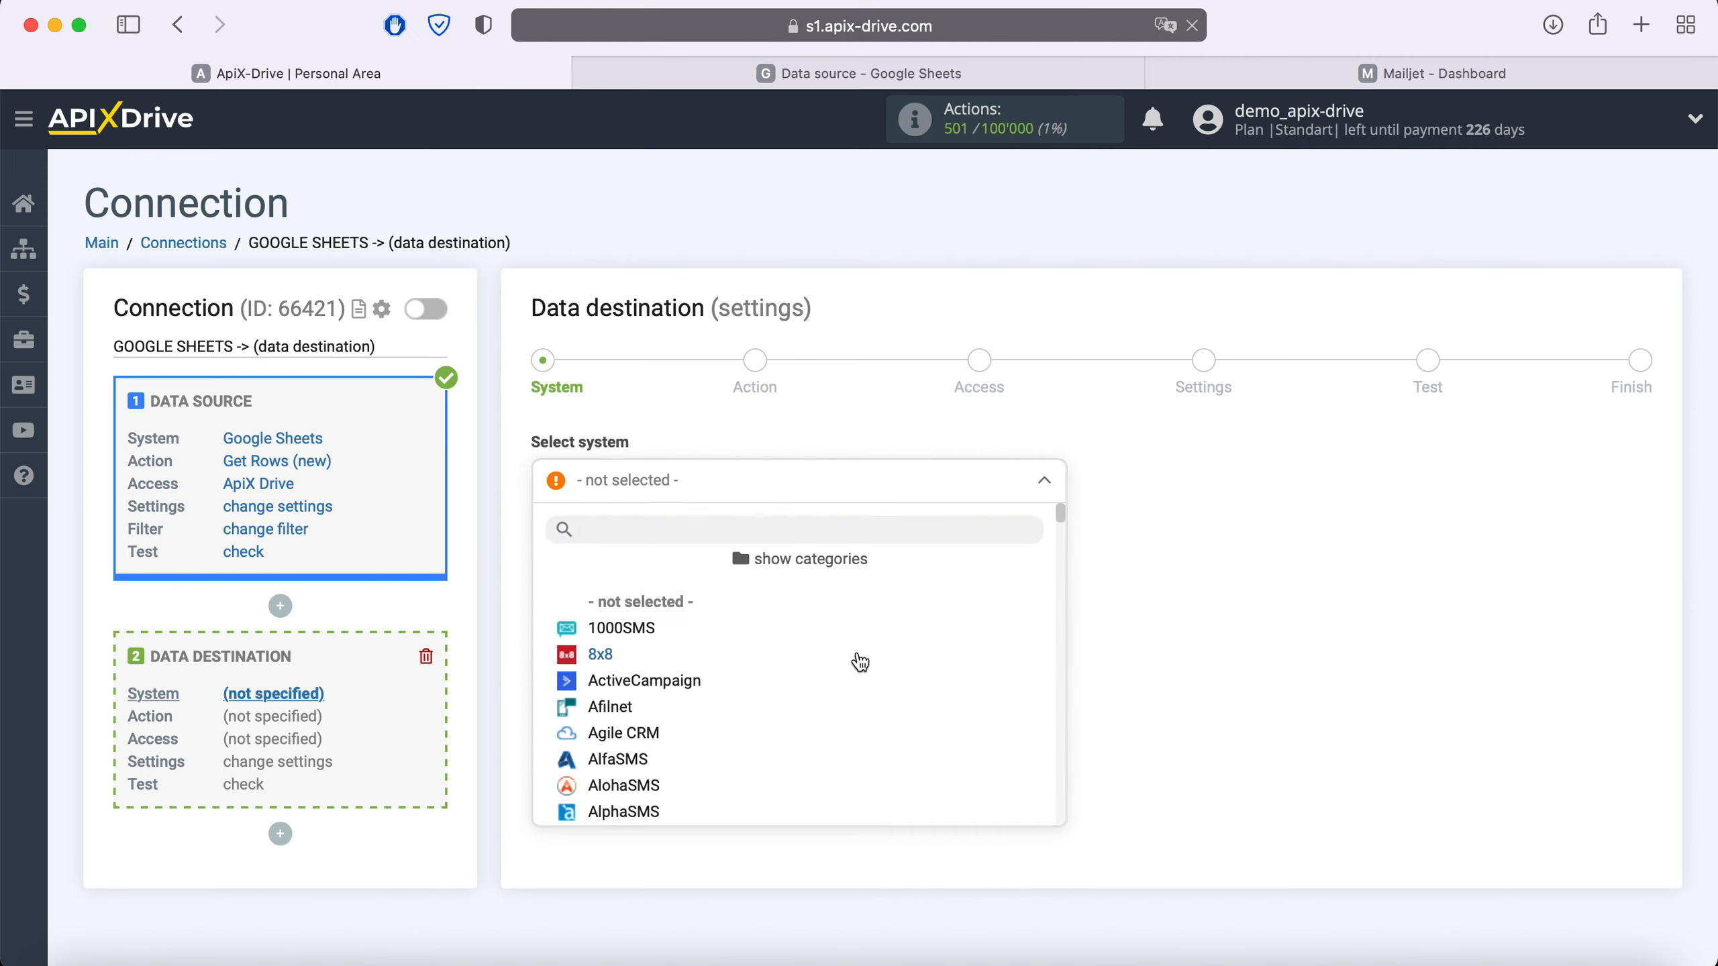
{"action": "scroll", "coordinate": [859, 660], "scroll_direction": "down", "scroll_amount": 3}
{"action": "scroll", "coordinate": [860, 662], "scroll_direction": "down", "scroll_amount": 15}
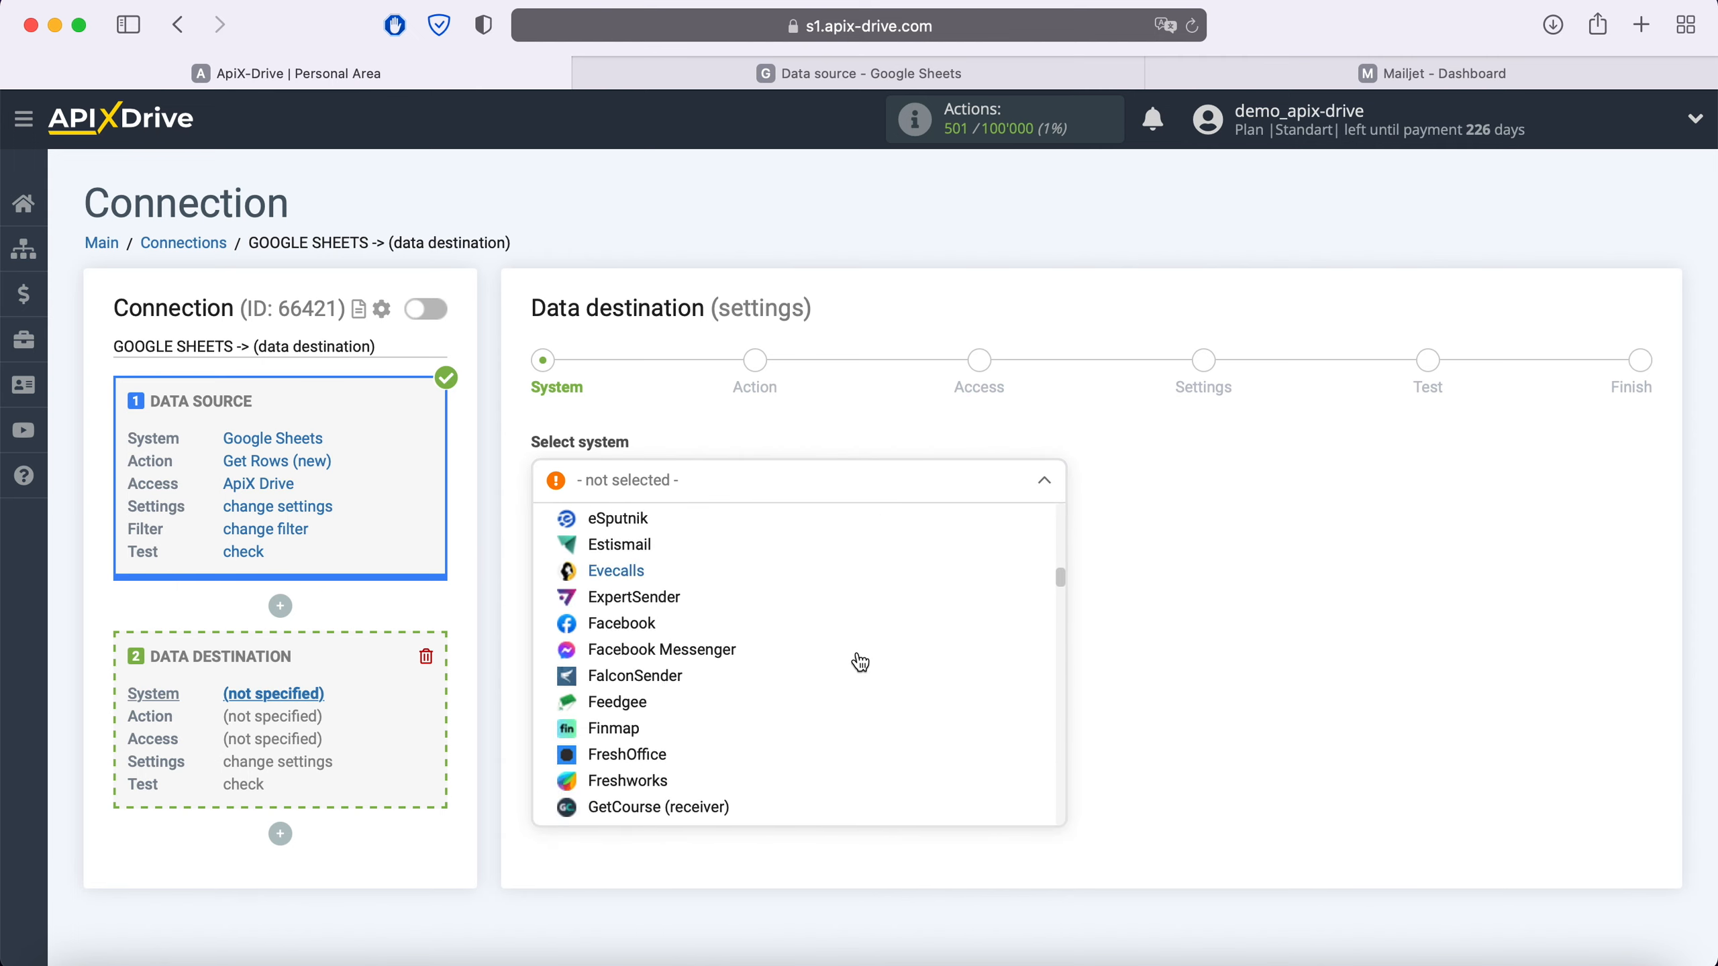
{"action": "scroll", "coordinate": [860, 662], "scroll_direction": "down", "scroll_amount": 15}
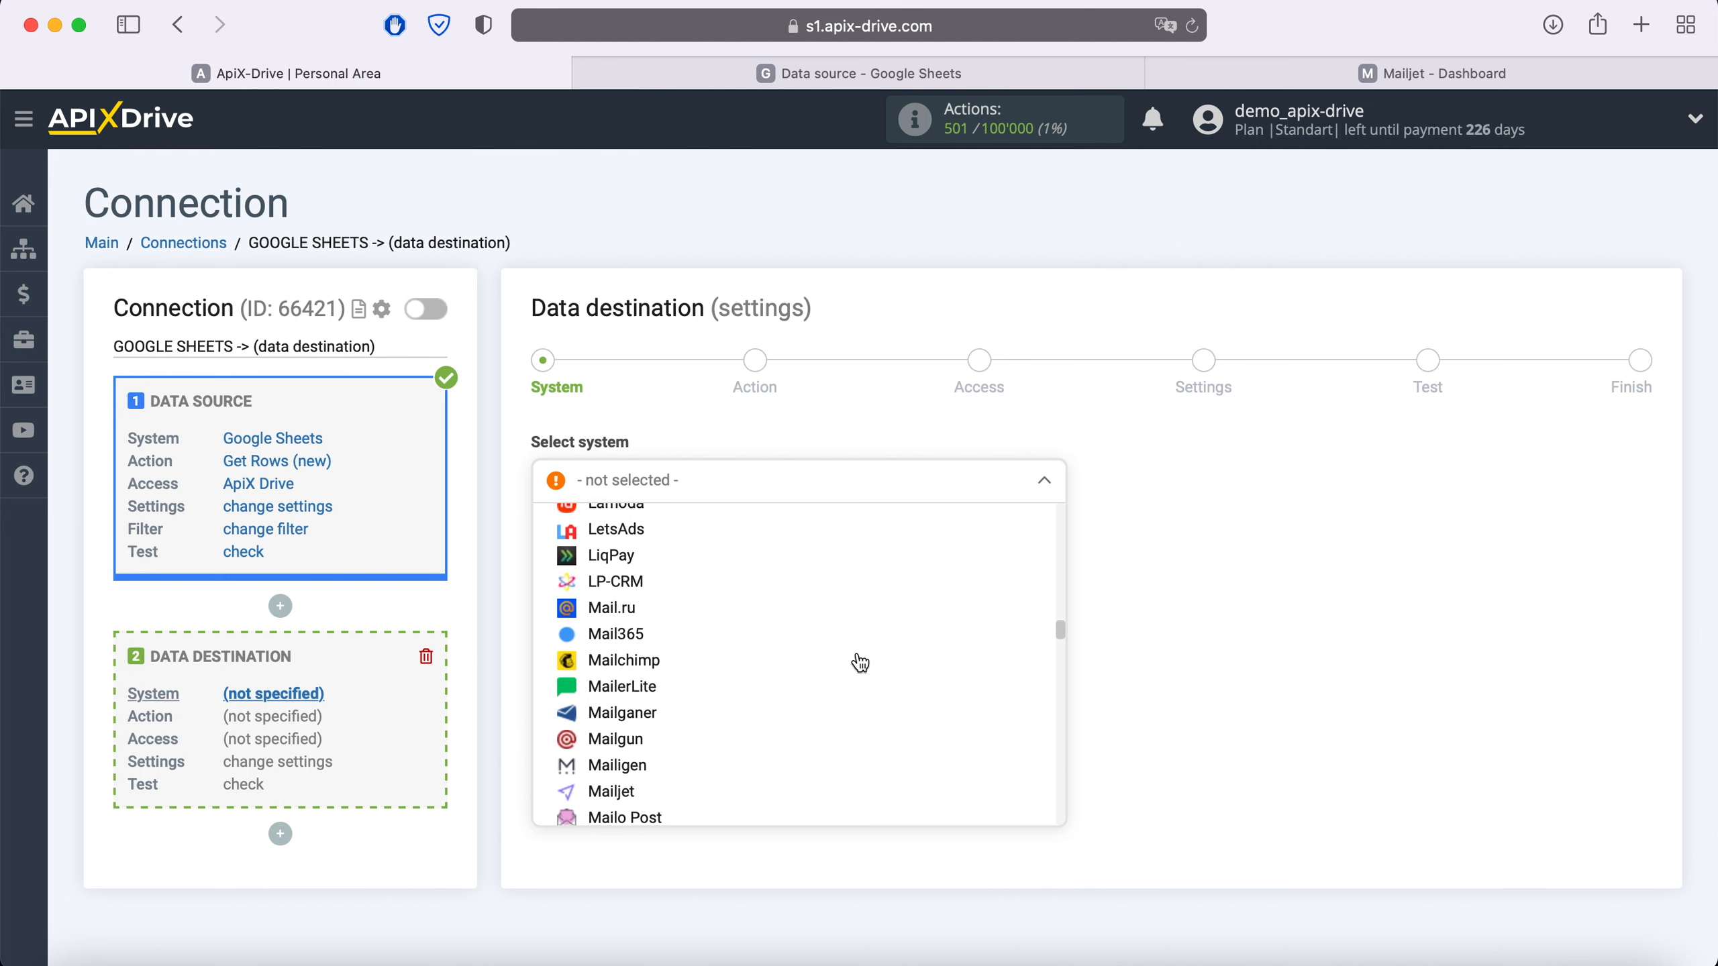
{"action": "left_click", "coordinate": [623, 666]}
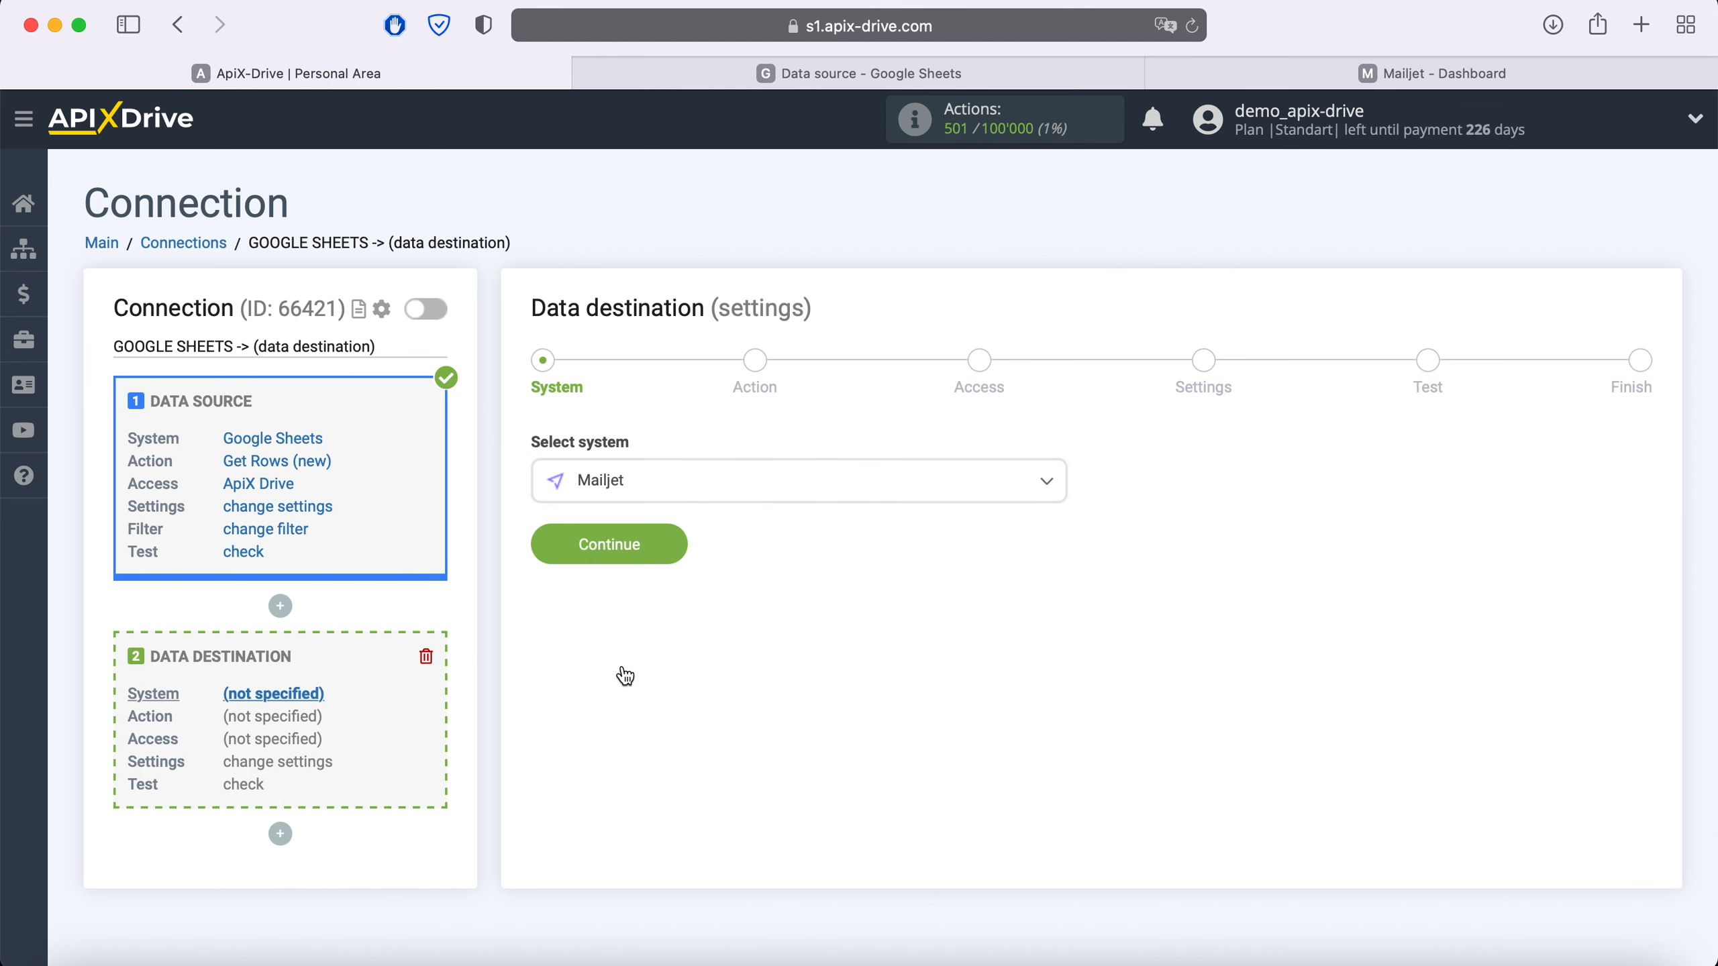
{"action": "left_click", "coordinate": [670, 547]}
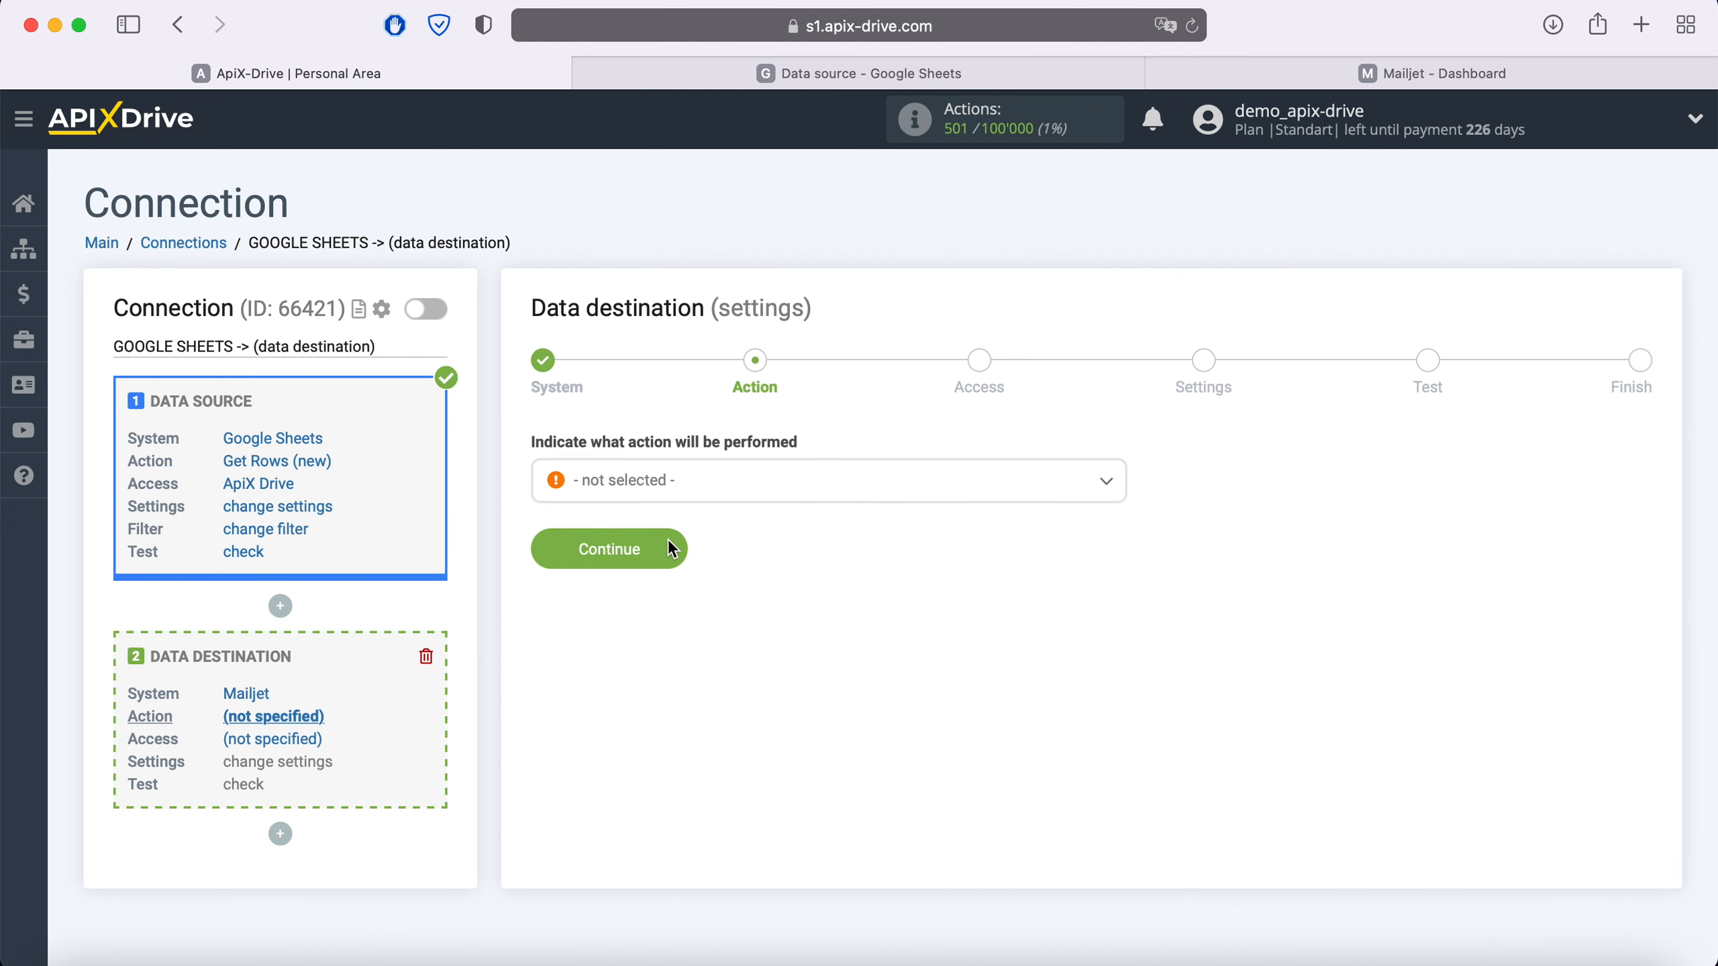
- Set the Mailjet action to Add Contacts and continue to account access
{"action": "left_click", "coordinate": [713, 491]}
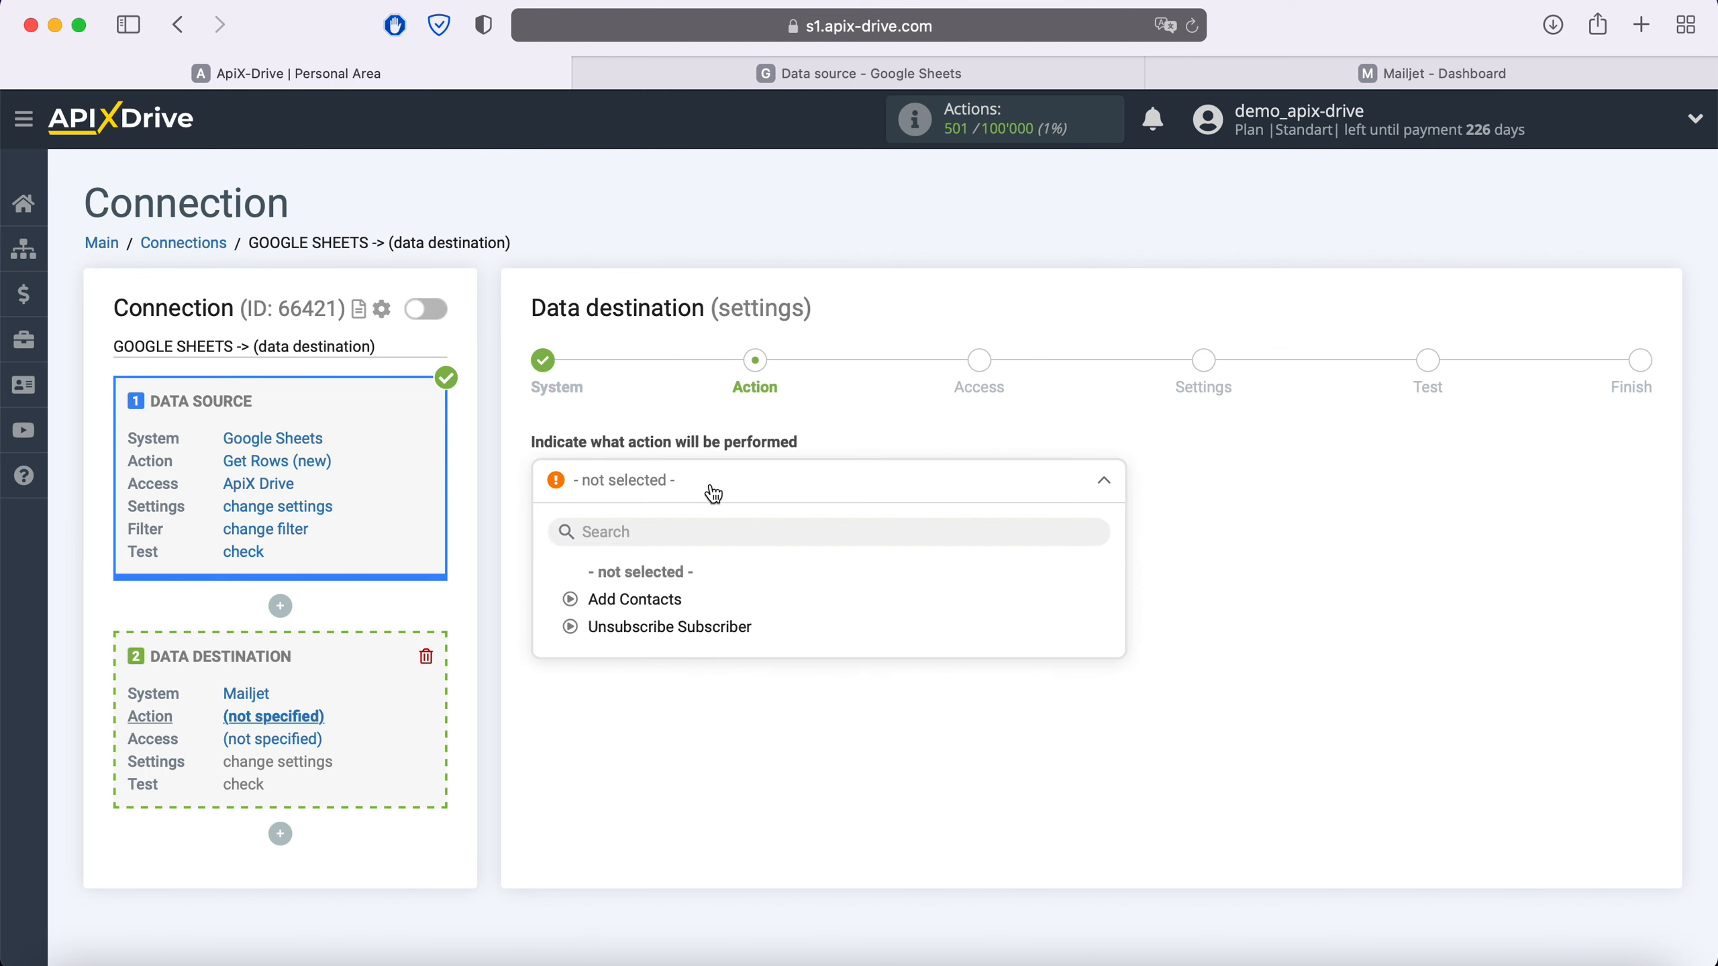
{"action": "left_click", "coordinate": [673, 595]}
{"action": "left_click", "coordinate": [676, 556]}
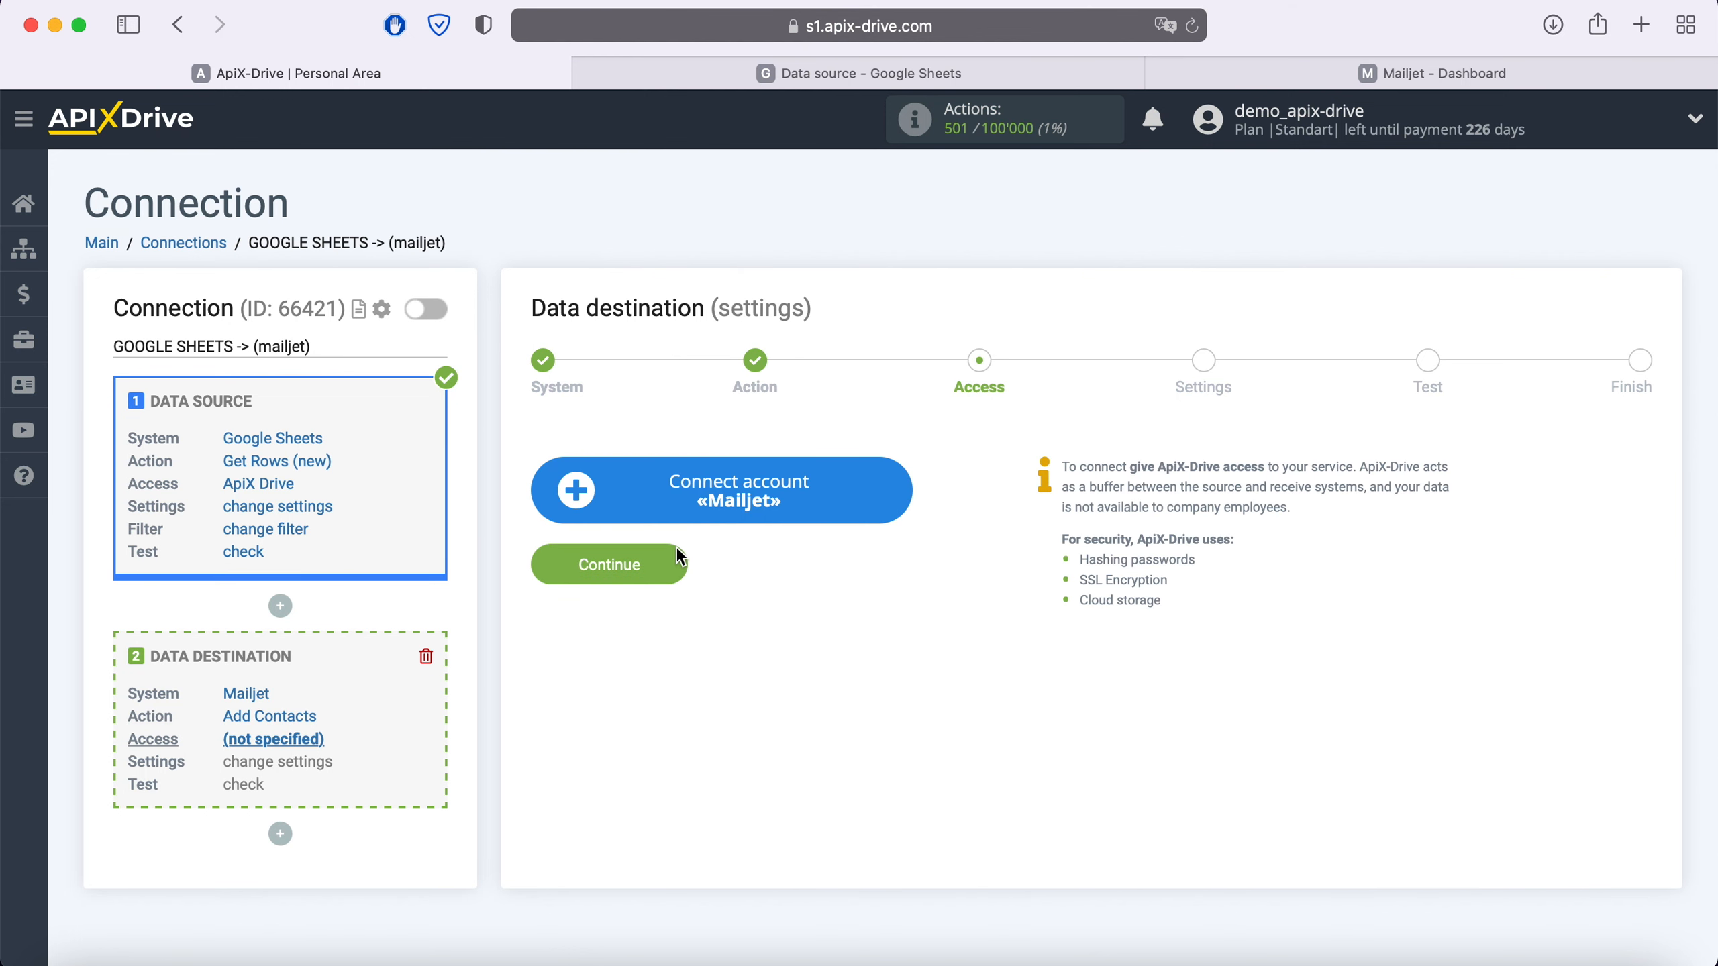
- Open the Mailjet integration setup form, and switch to Mailjet to open API Key Management in the account settings
{"action": "left_click", "coordinate": [891, 491]}
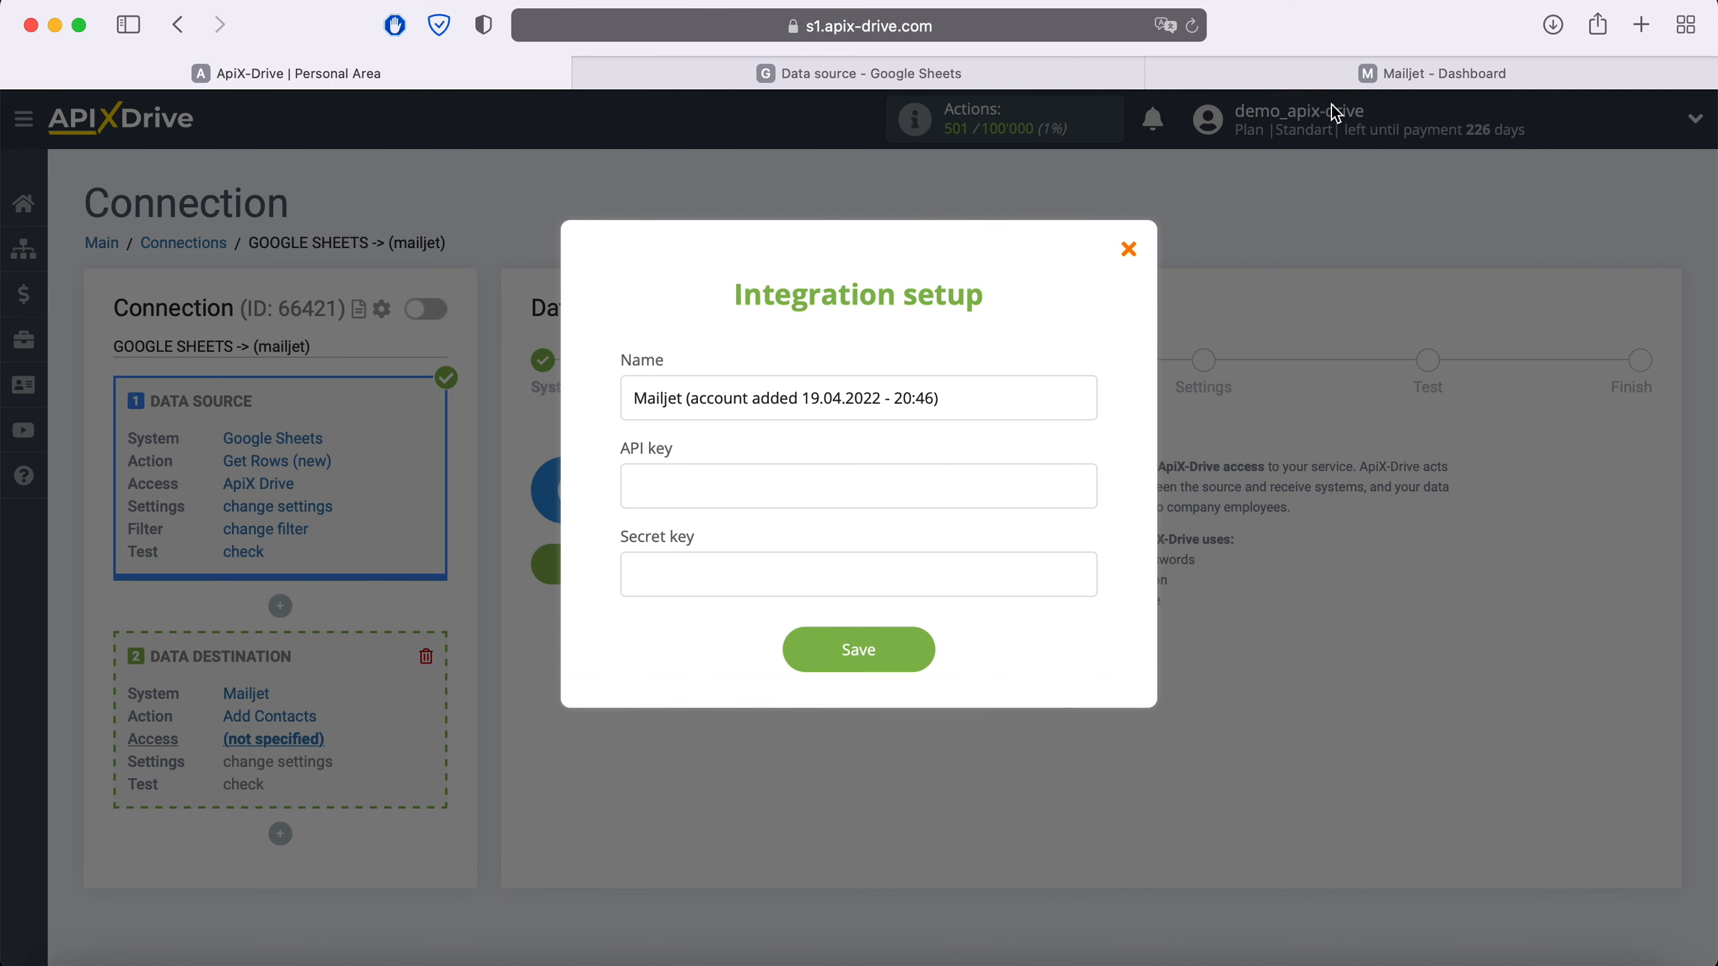
{"action": "left_click", "coordinate": [1369, 76]}
{"action": "left_click", "coordinate": [1419, 119]}
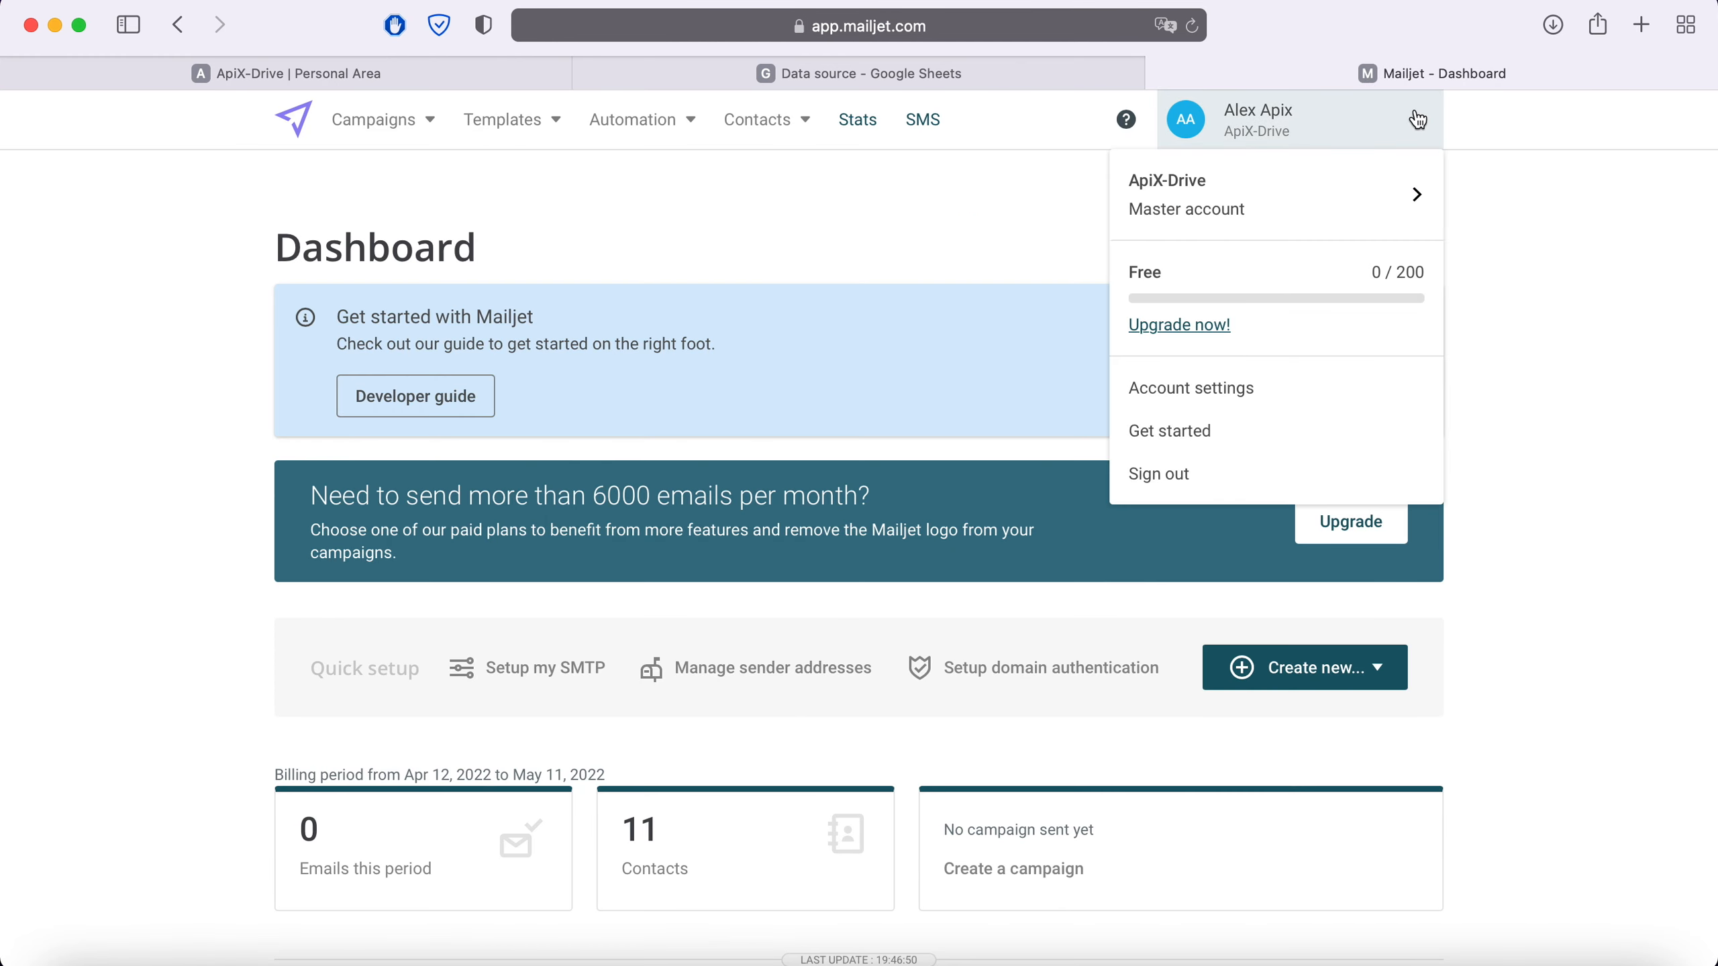
{"action": "left_click", "coordinate": [1210, 390]}
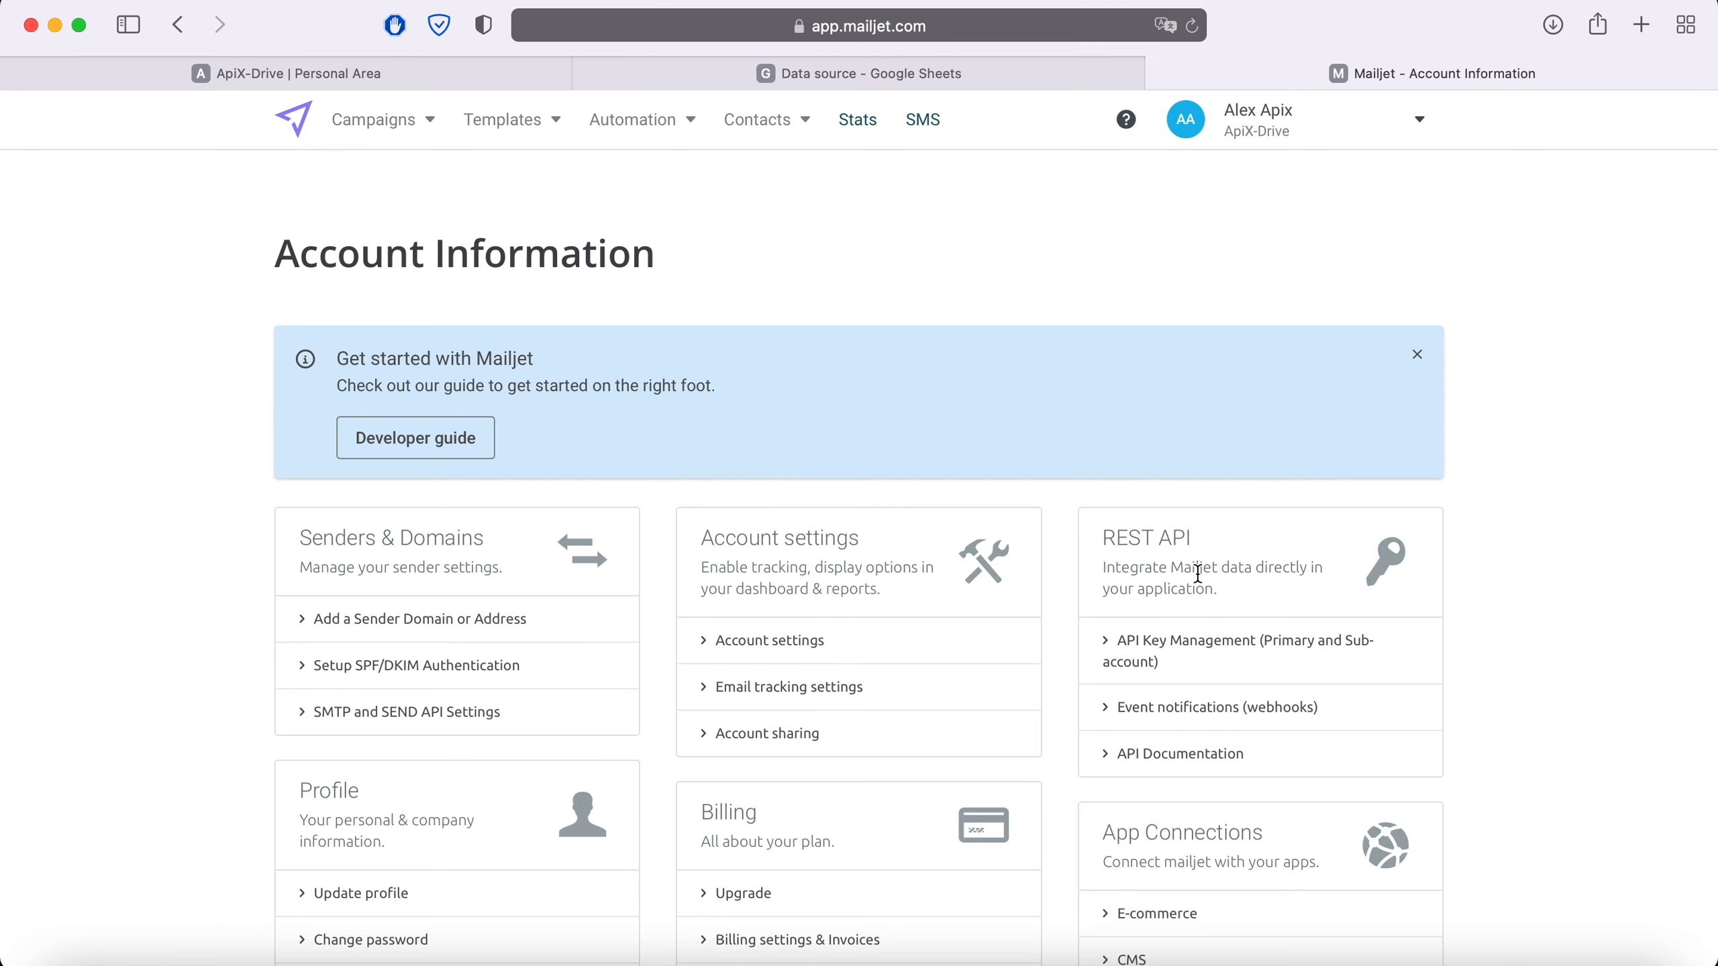
{"action": "left_click", "coordinate": [1204, 641]}
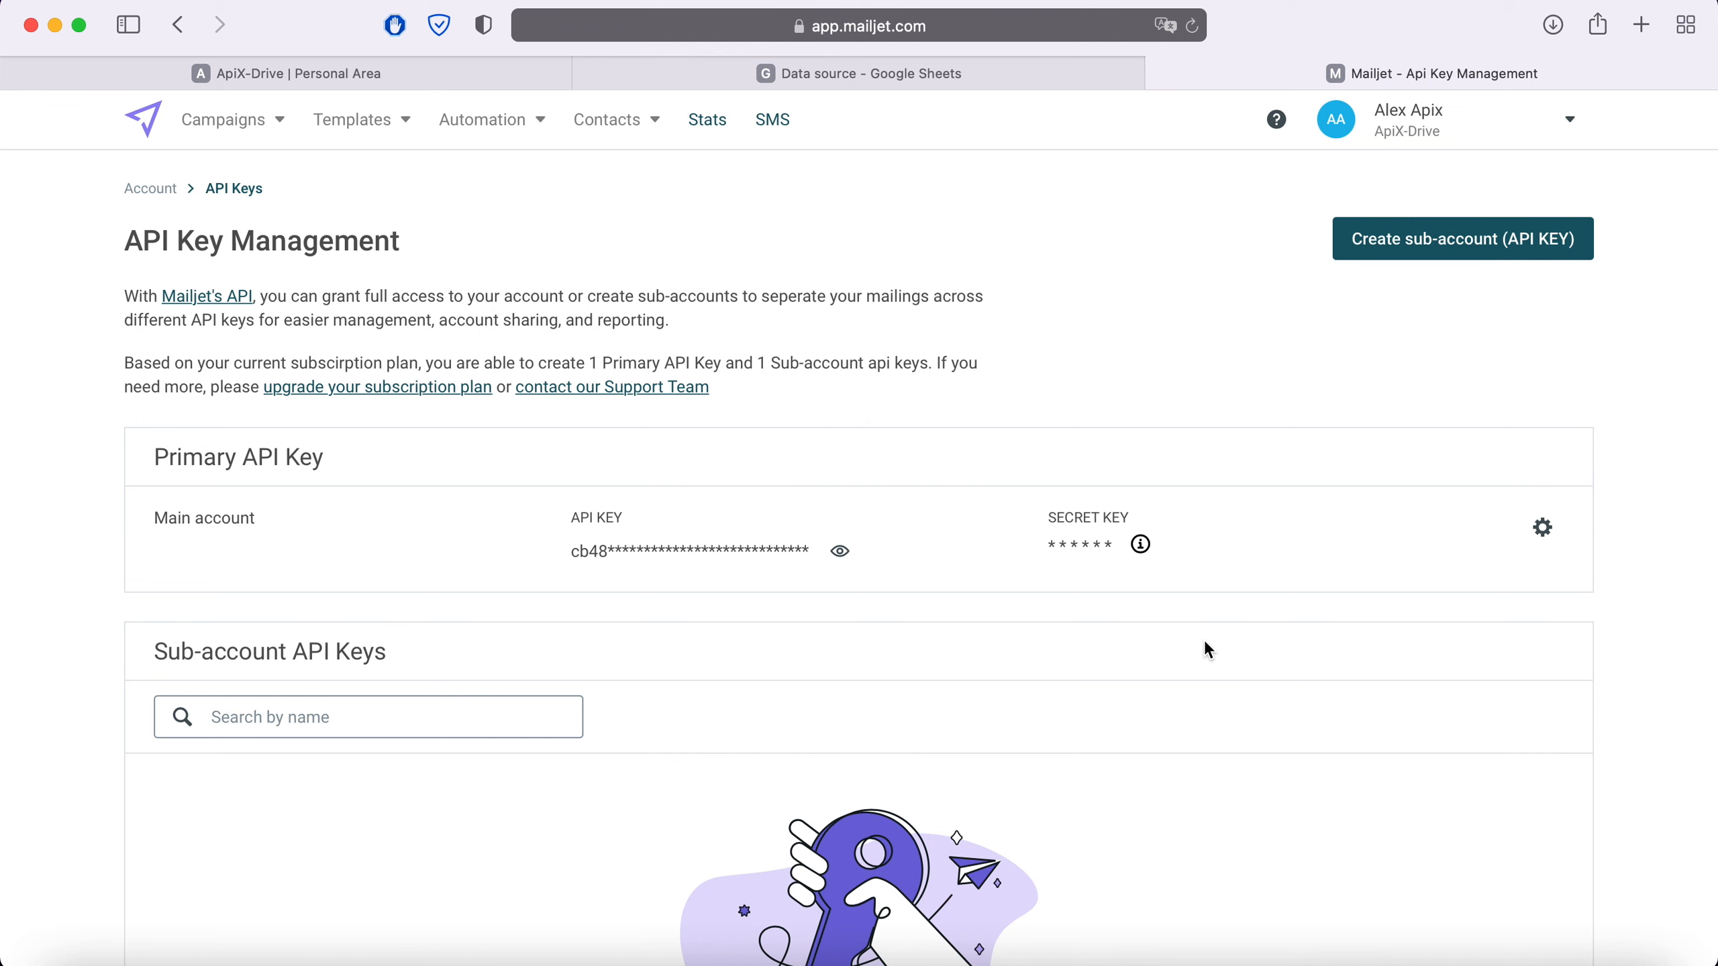
- Reset the primary API secret key of the main account, confirming with the phrase RESET
{"action": "left_click", "coordinate": [1542, 527]}
{"action": "left_click", "coordinate": [1492, 624]}
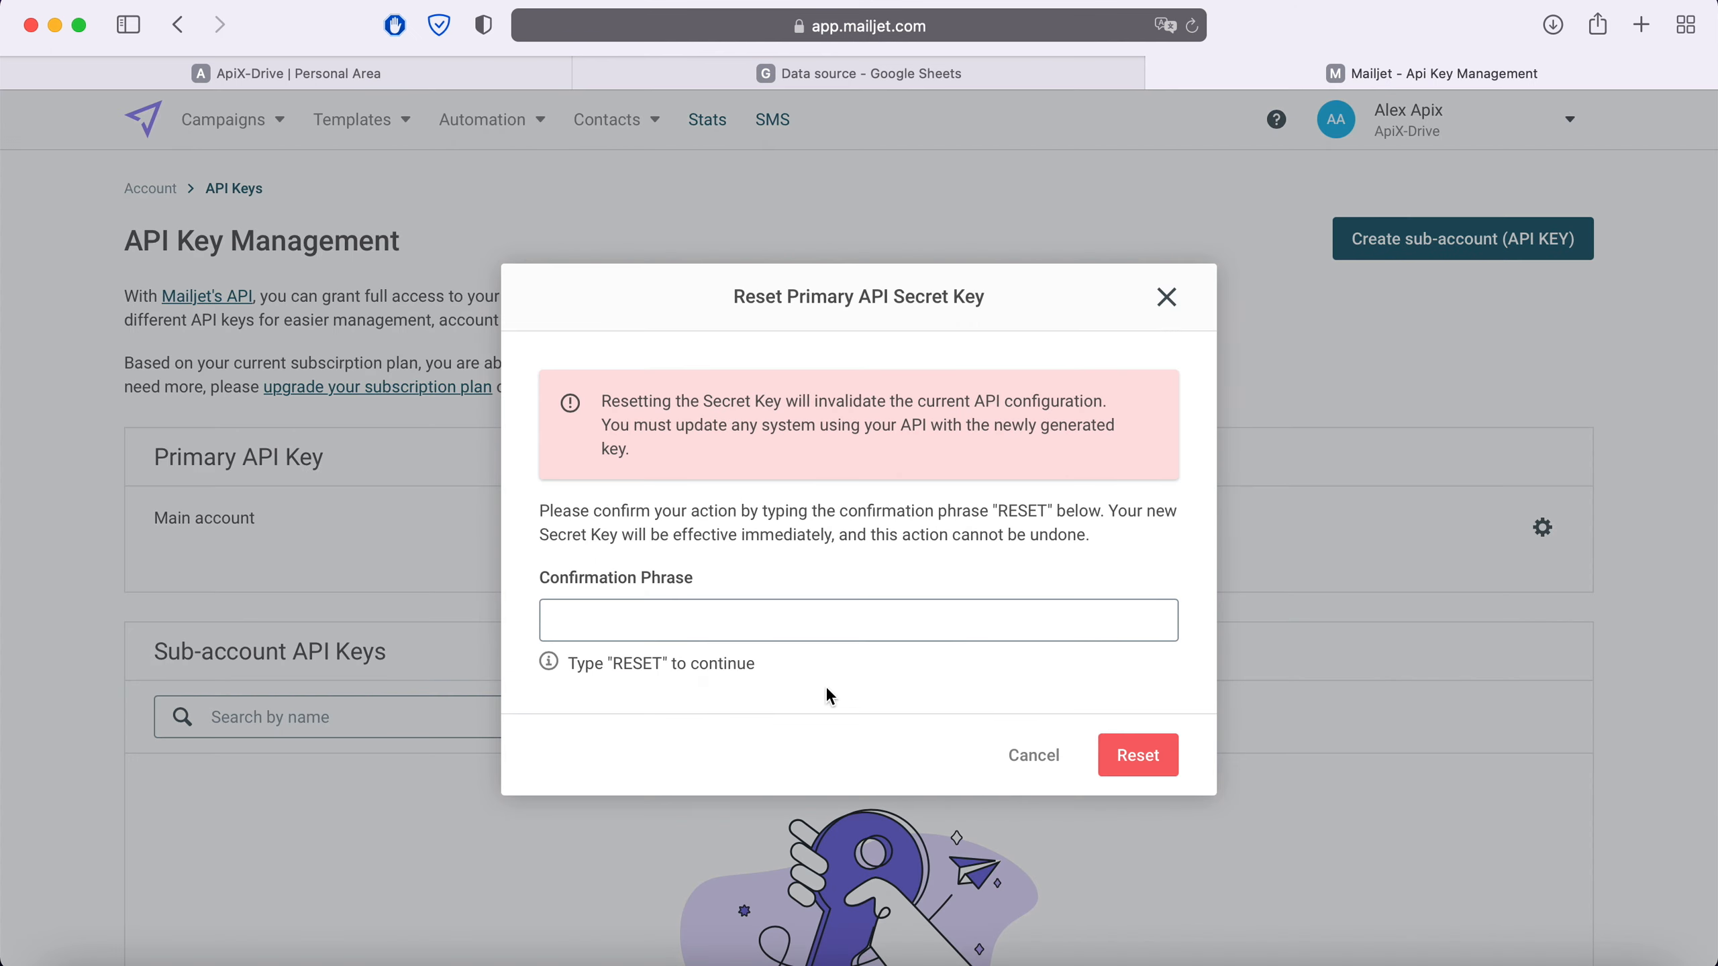
{"action": "left_click", "coordinate": [802, 623]}
{"action": "type", "text": "RESET"}
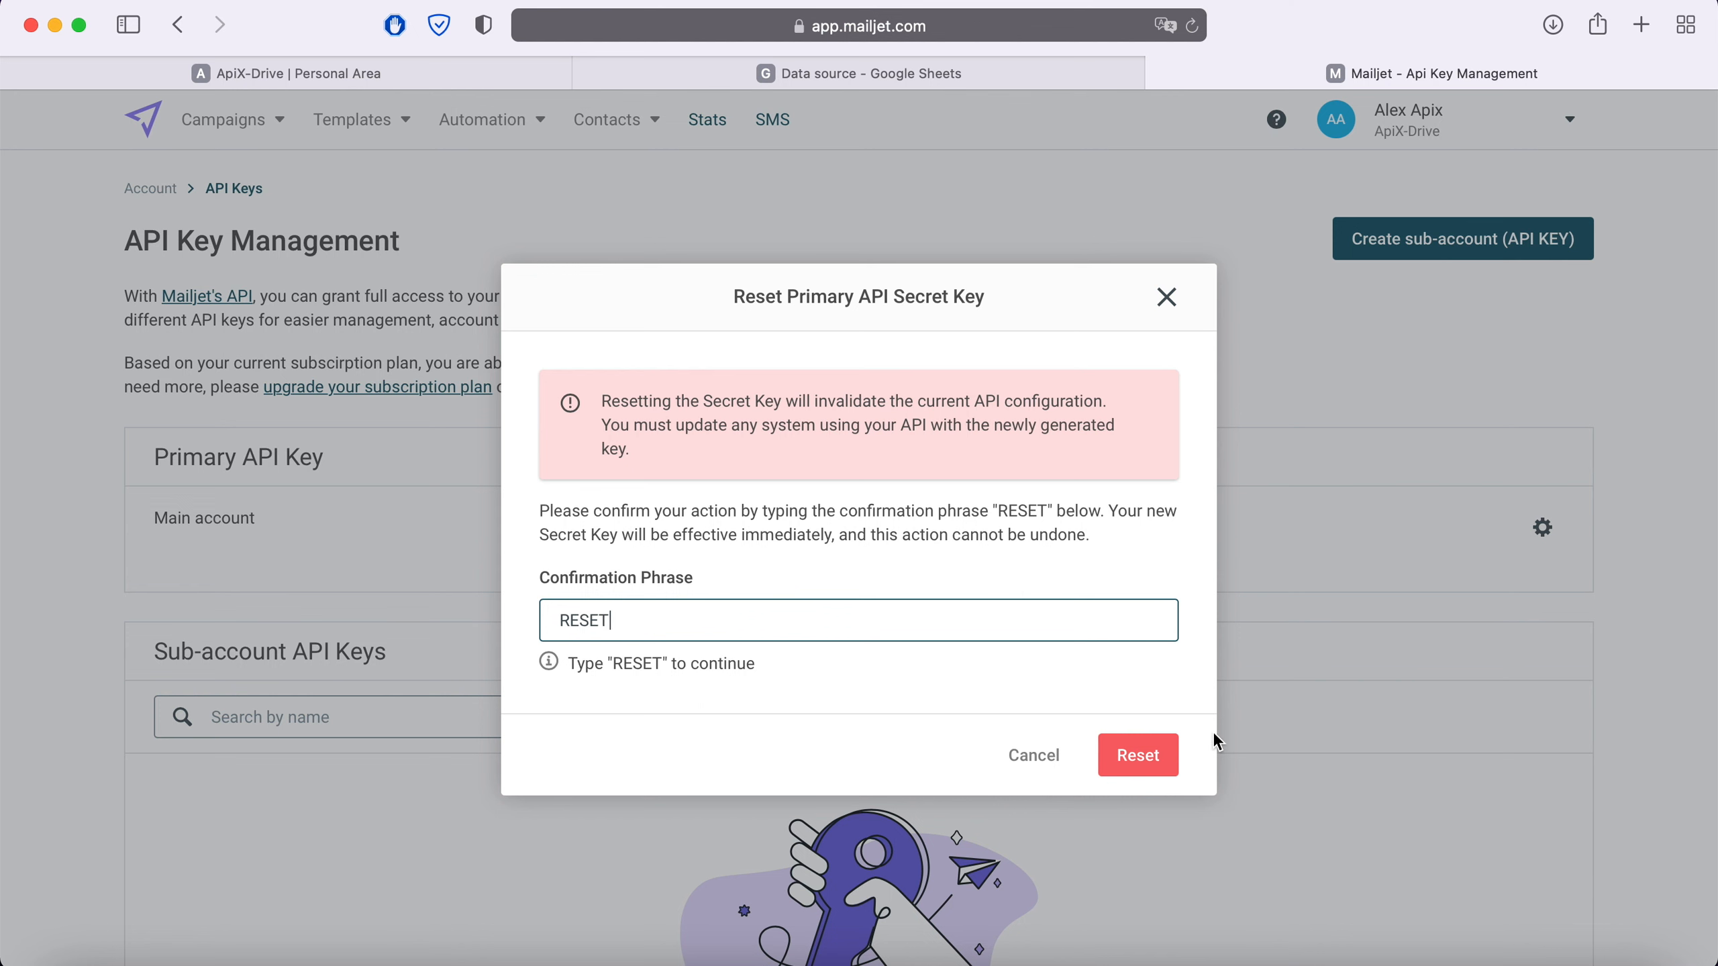
{"action": "left_click", "coordinate": [1140, 759]}
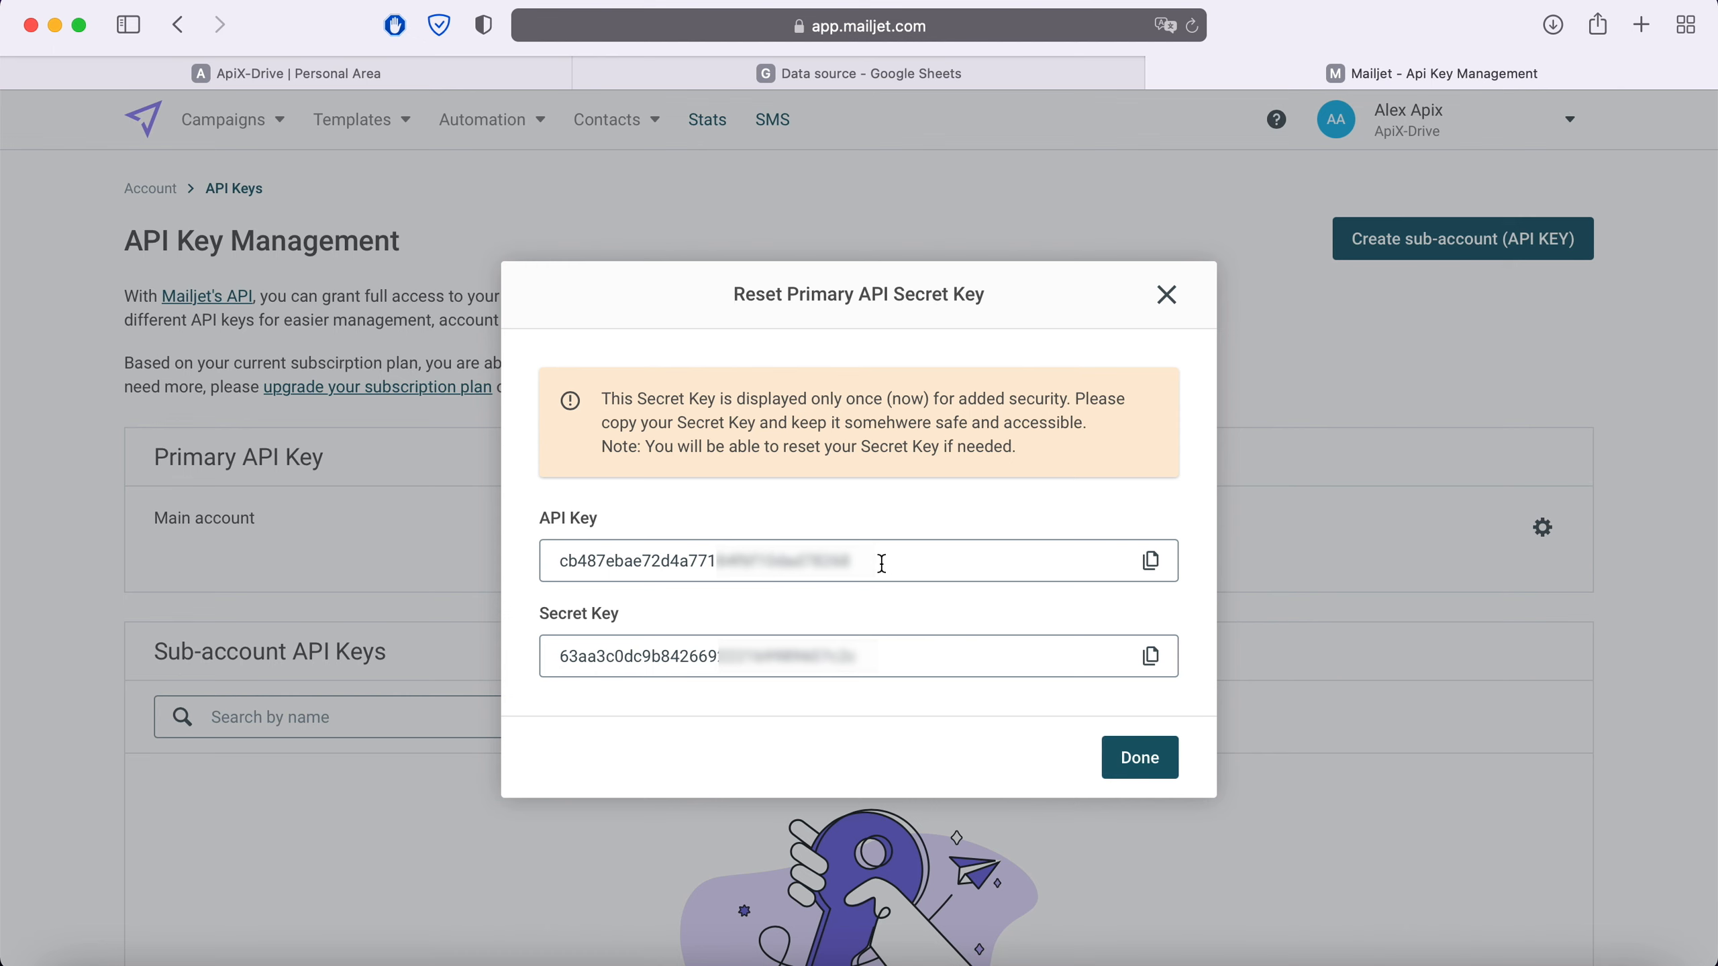
- Copy the API key from Mailjet and paste it into the API key field of the ApiX-Drive integration setup
{"action": "left_click_drag", "start_coordinate": [879, 561], "coordinate": [544, 568]}
{"action": "right_click", "coordinate": [633, 571]}
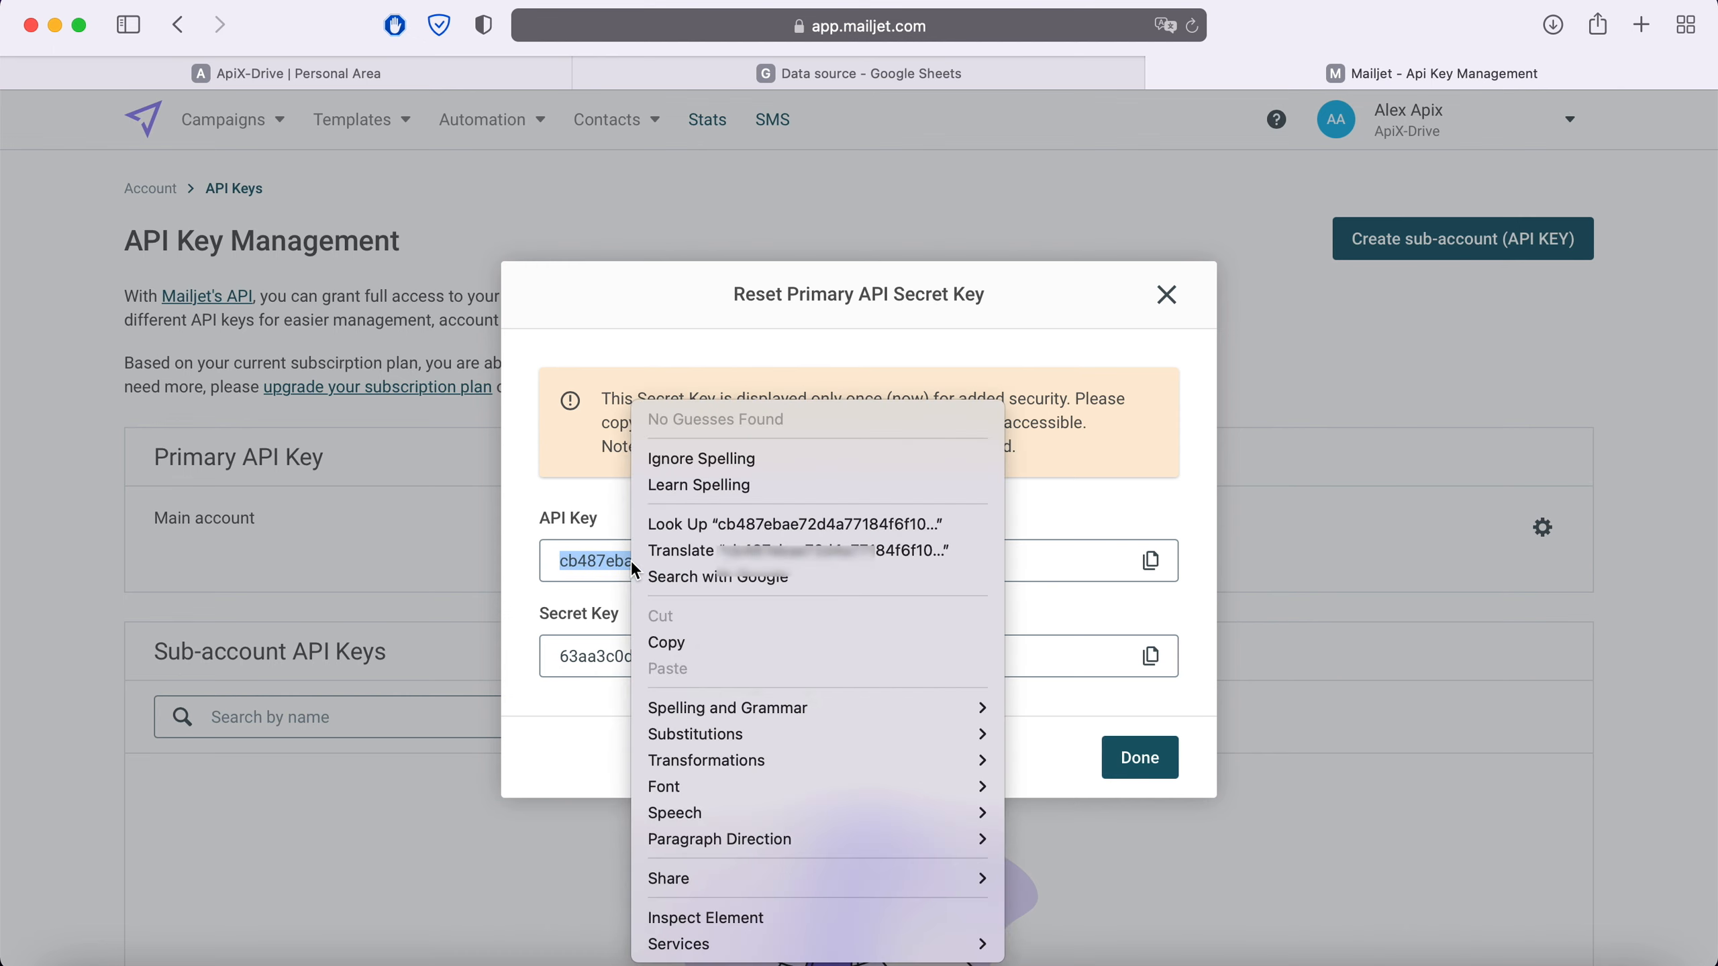
{"action": "left_click", "coordinate": [670, 641]}
{"action": "left_click", "coordinate": [463, 74]}
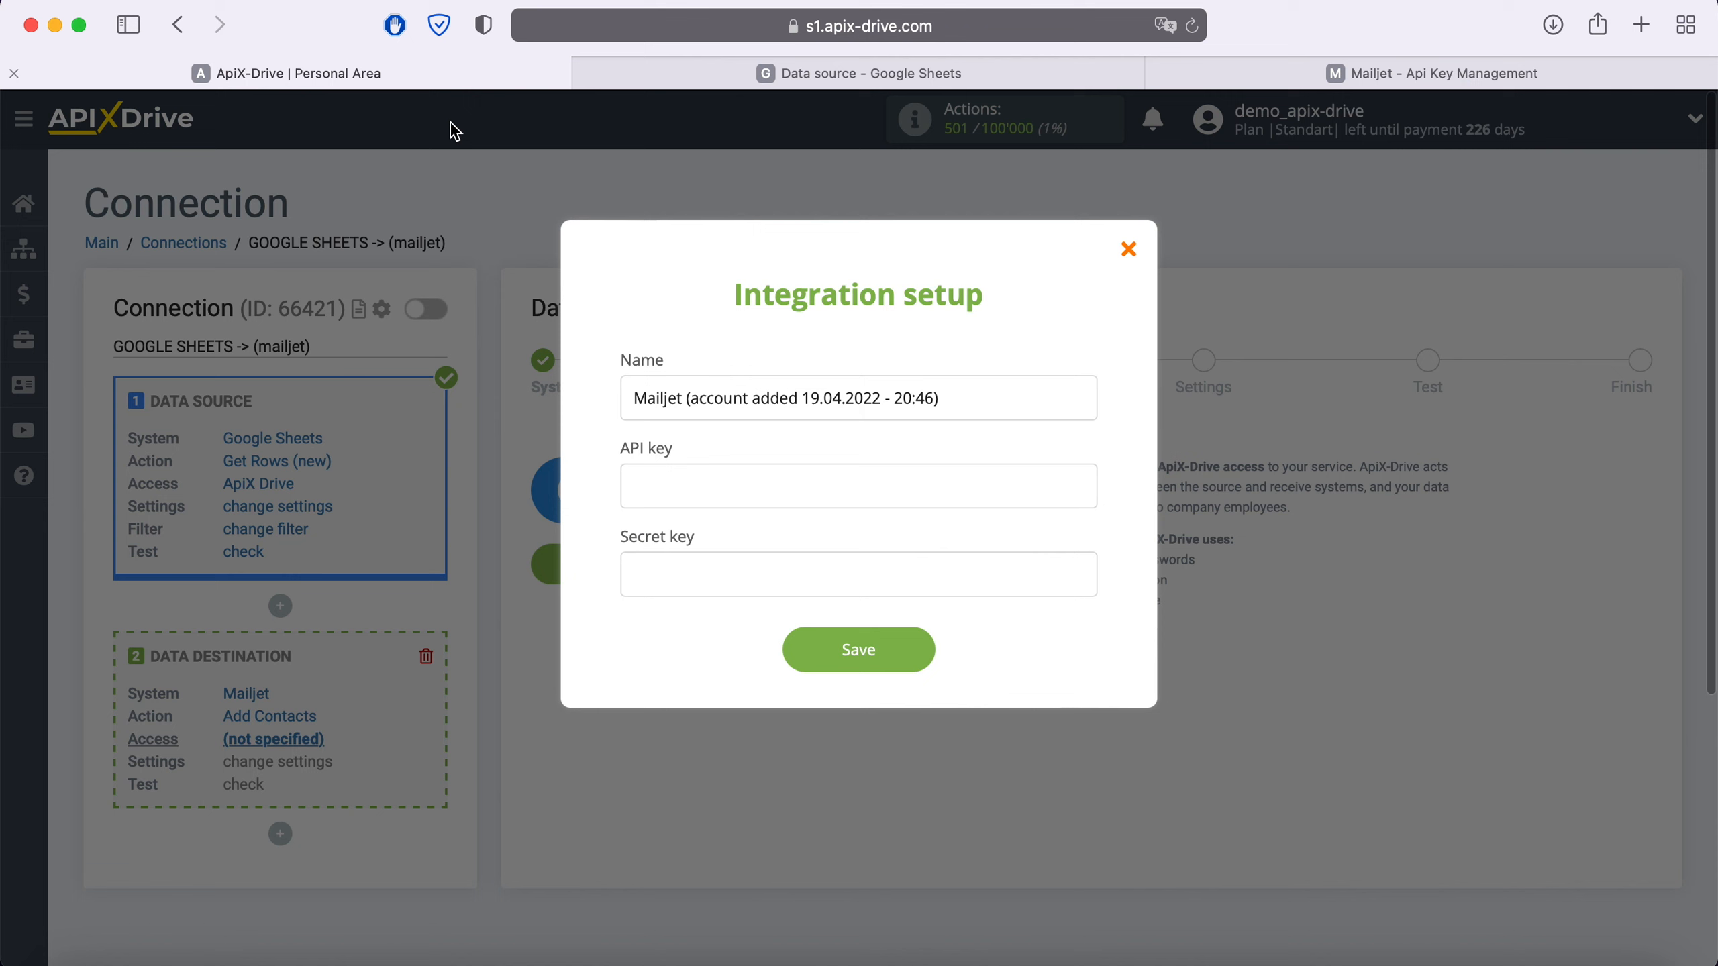
{"action": "right_click", "coordinate": [676, 474]}
{"action": "left_click", "coordinate": [729, 537]}
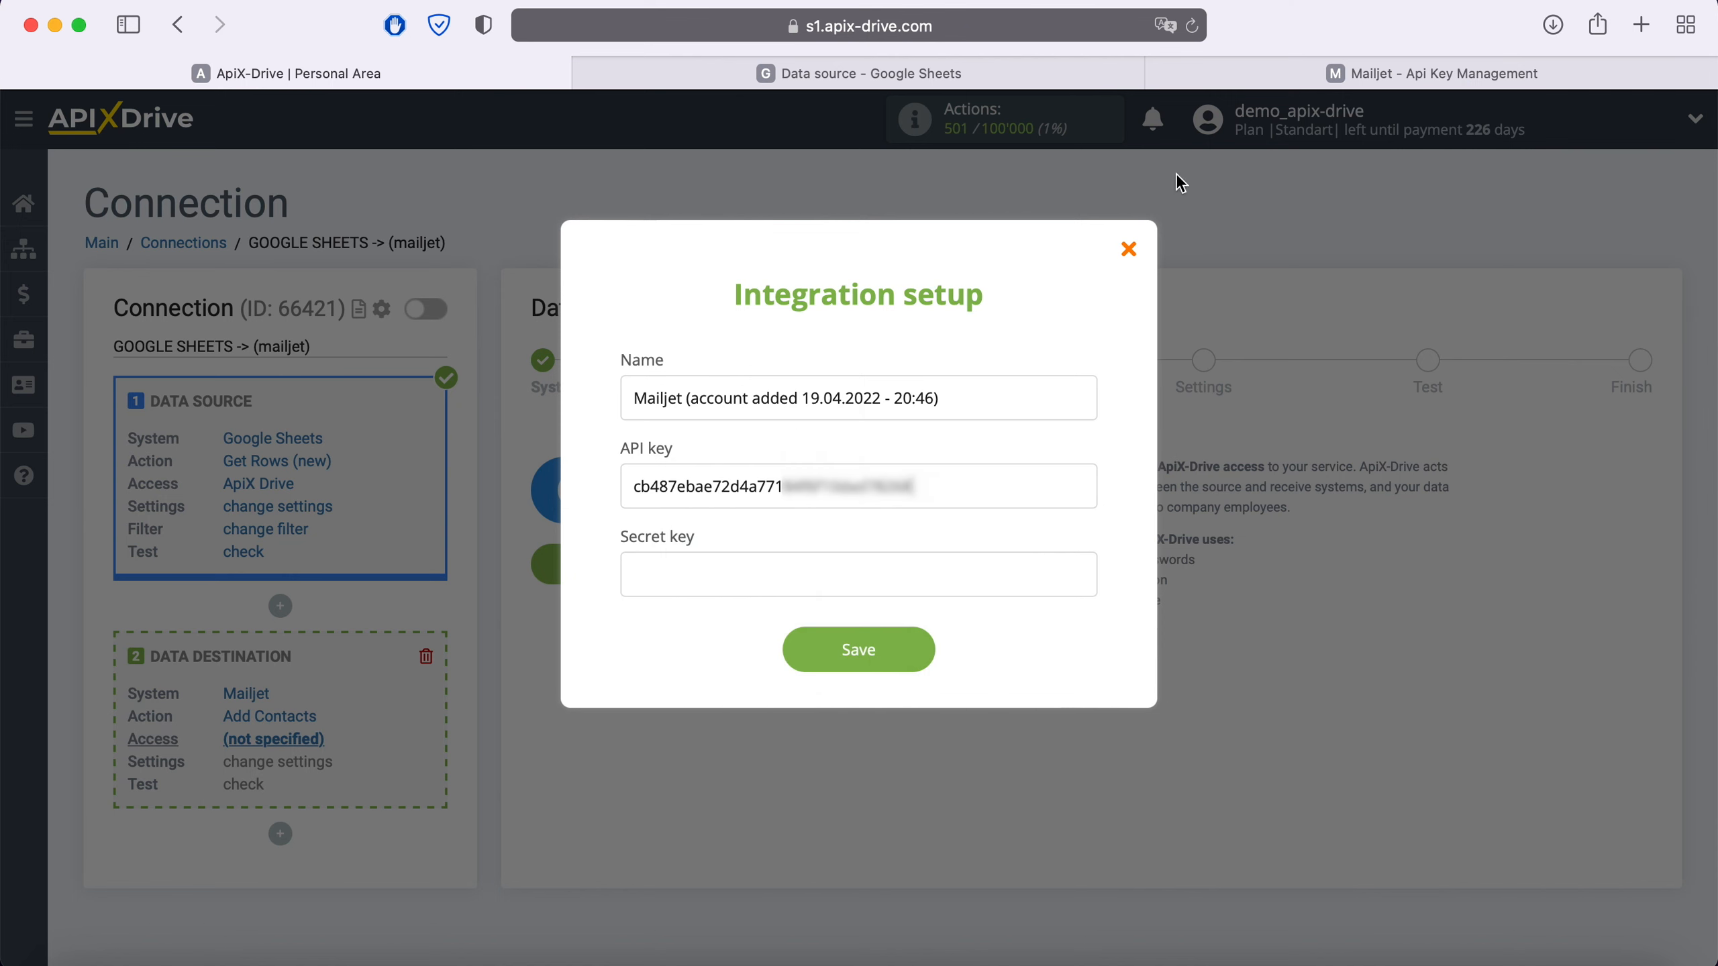
- Copy the secret key from Mailjet into the Secret key field of the ApiX-Drive integration setup and save the account
{"action": "left_click", "coordinate": [1342, 71]}
{"action": "left_click_drag", "start_coordinate": [869, 655], "coordinate": [537, 655]}
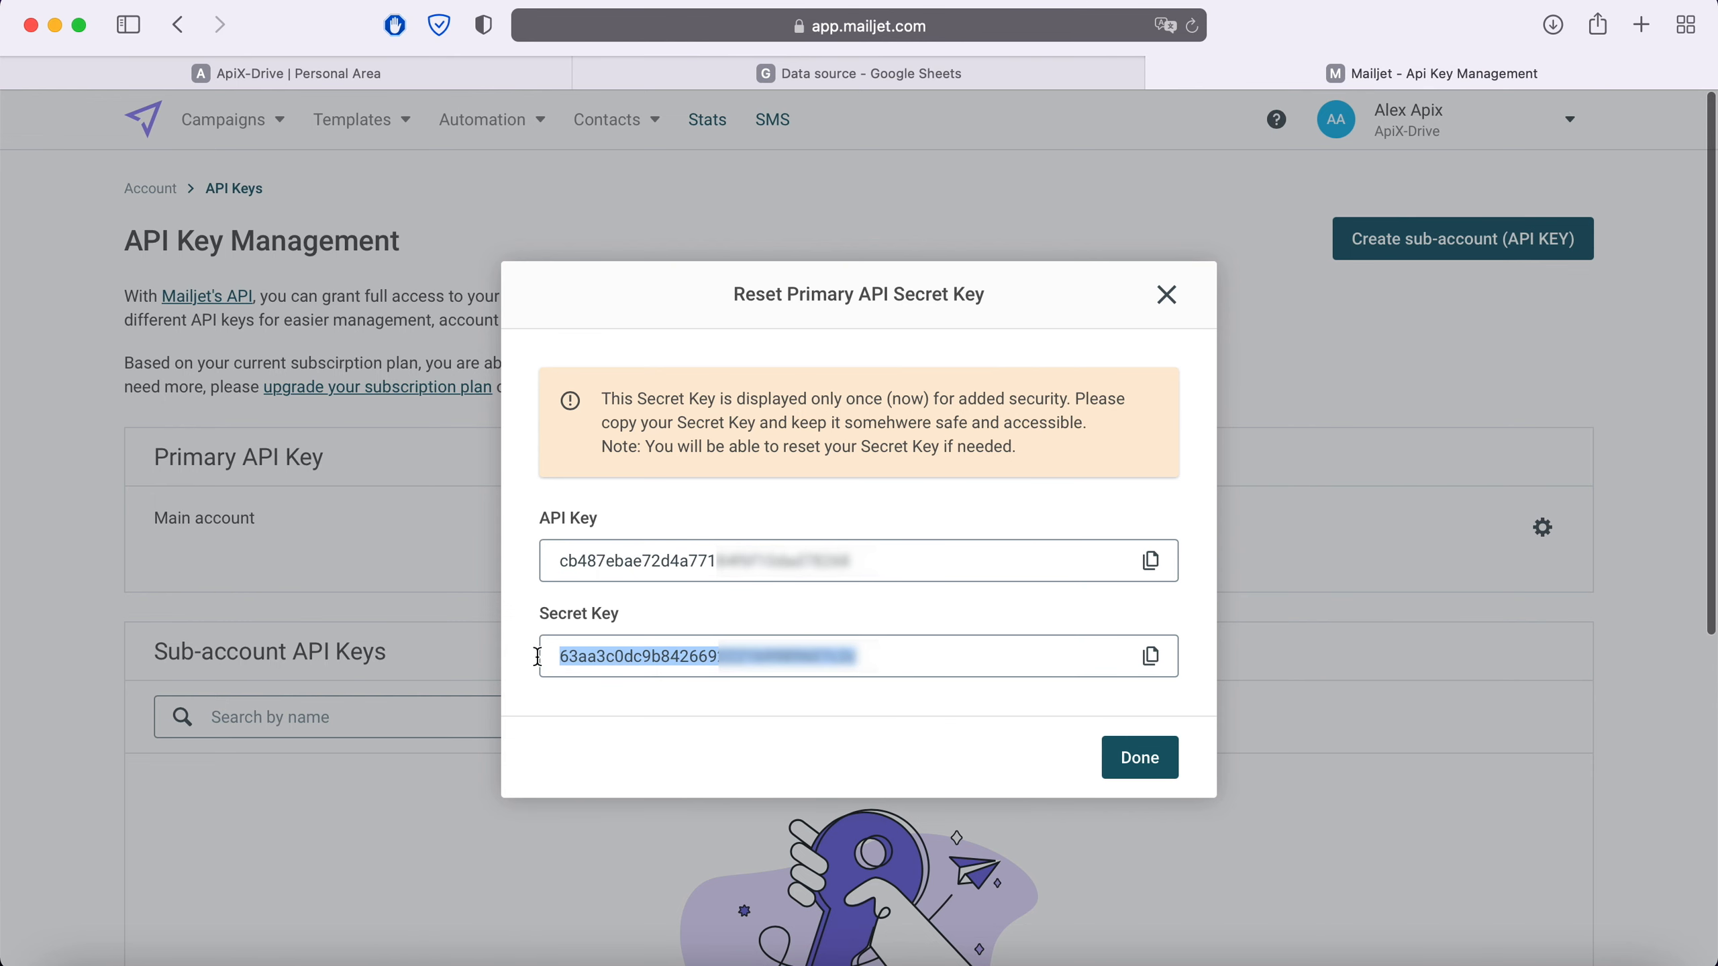
{"action": "right_click", "coordinate": [612, 665]}
{"action": "left_click", "coordinate": [646, 642]}
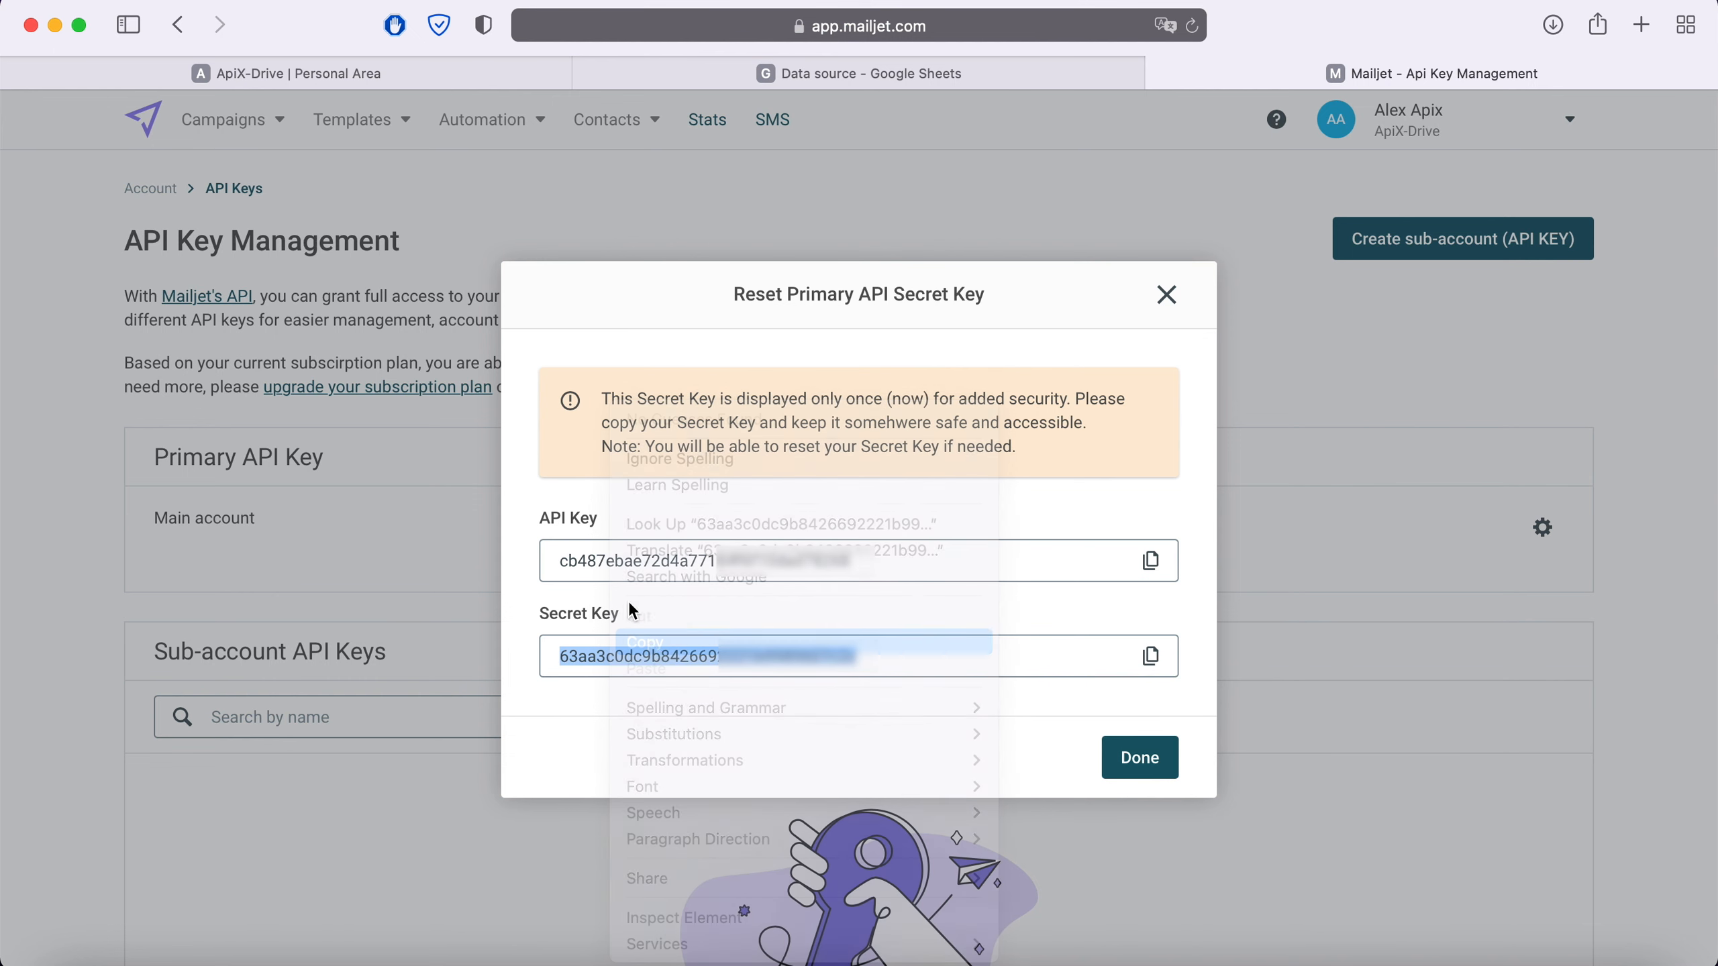
{"action": "left_click", "coordinate": [443, 75]}
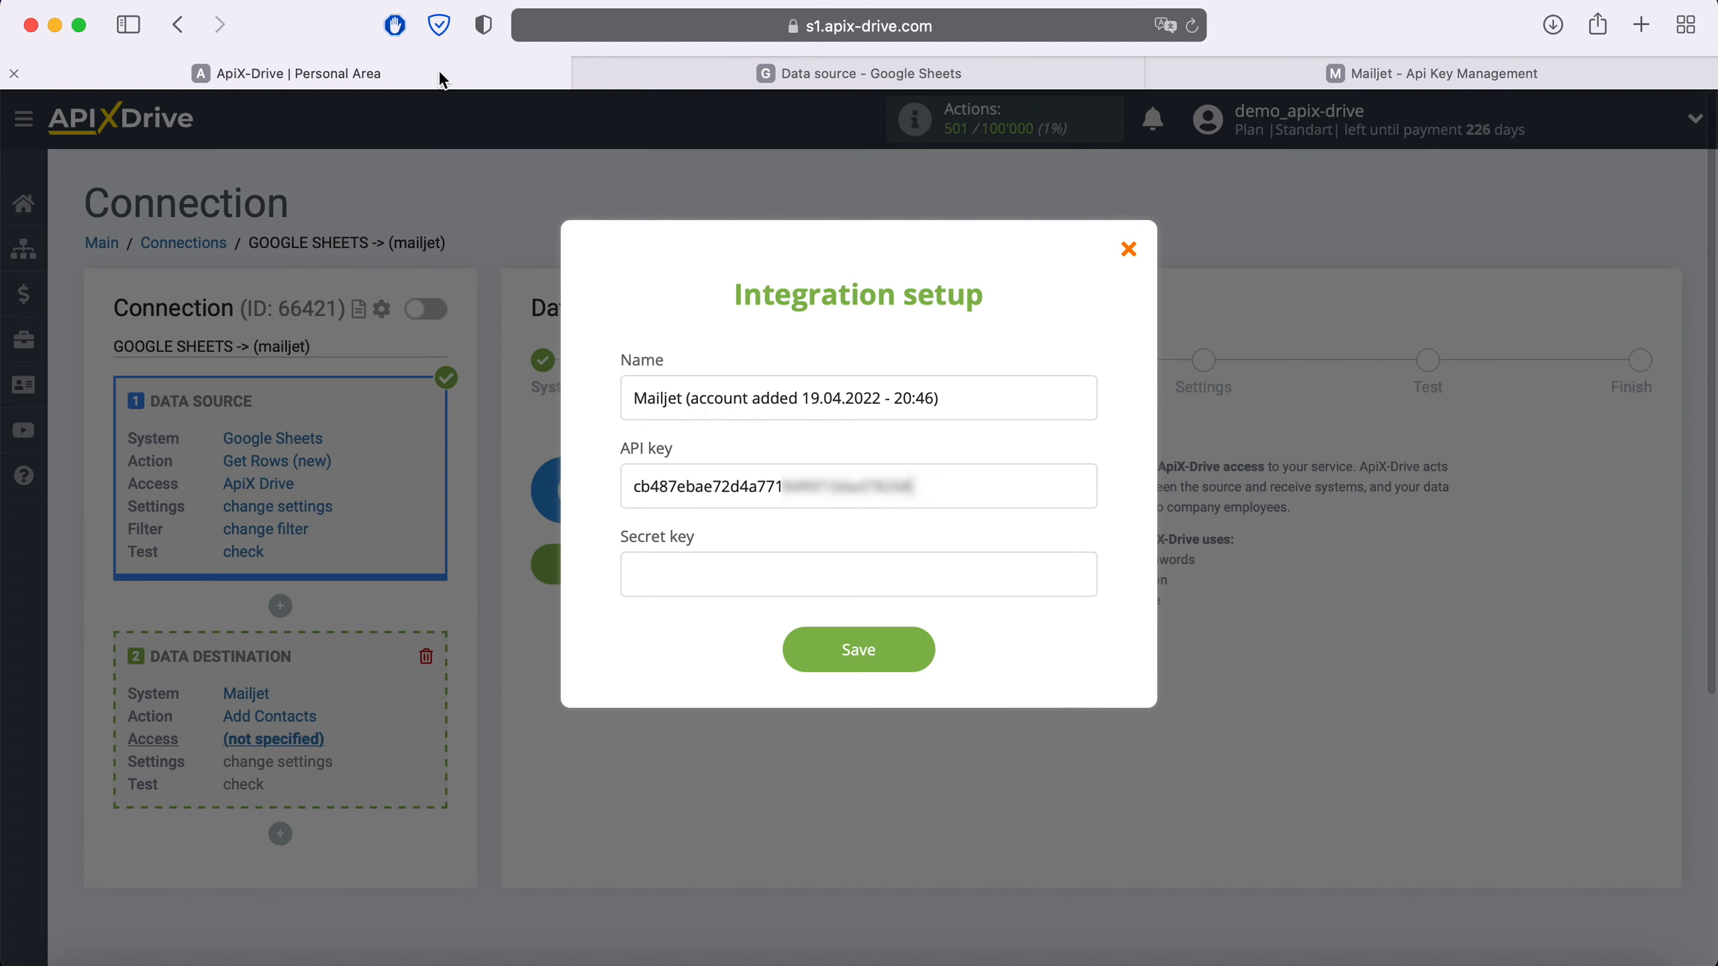
{"action": "right_click", "coordinate": [660, 555]}
{"action": "left_click", "coordinate": [729, 626]}
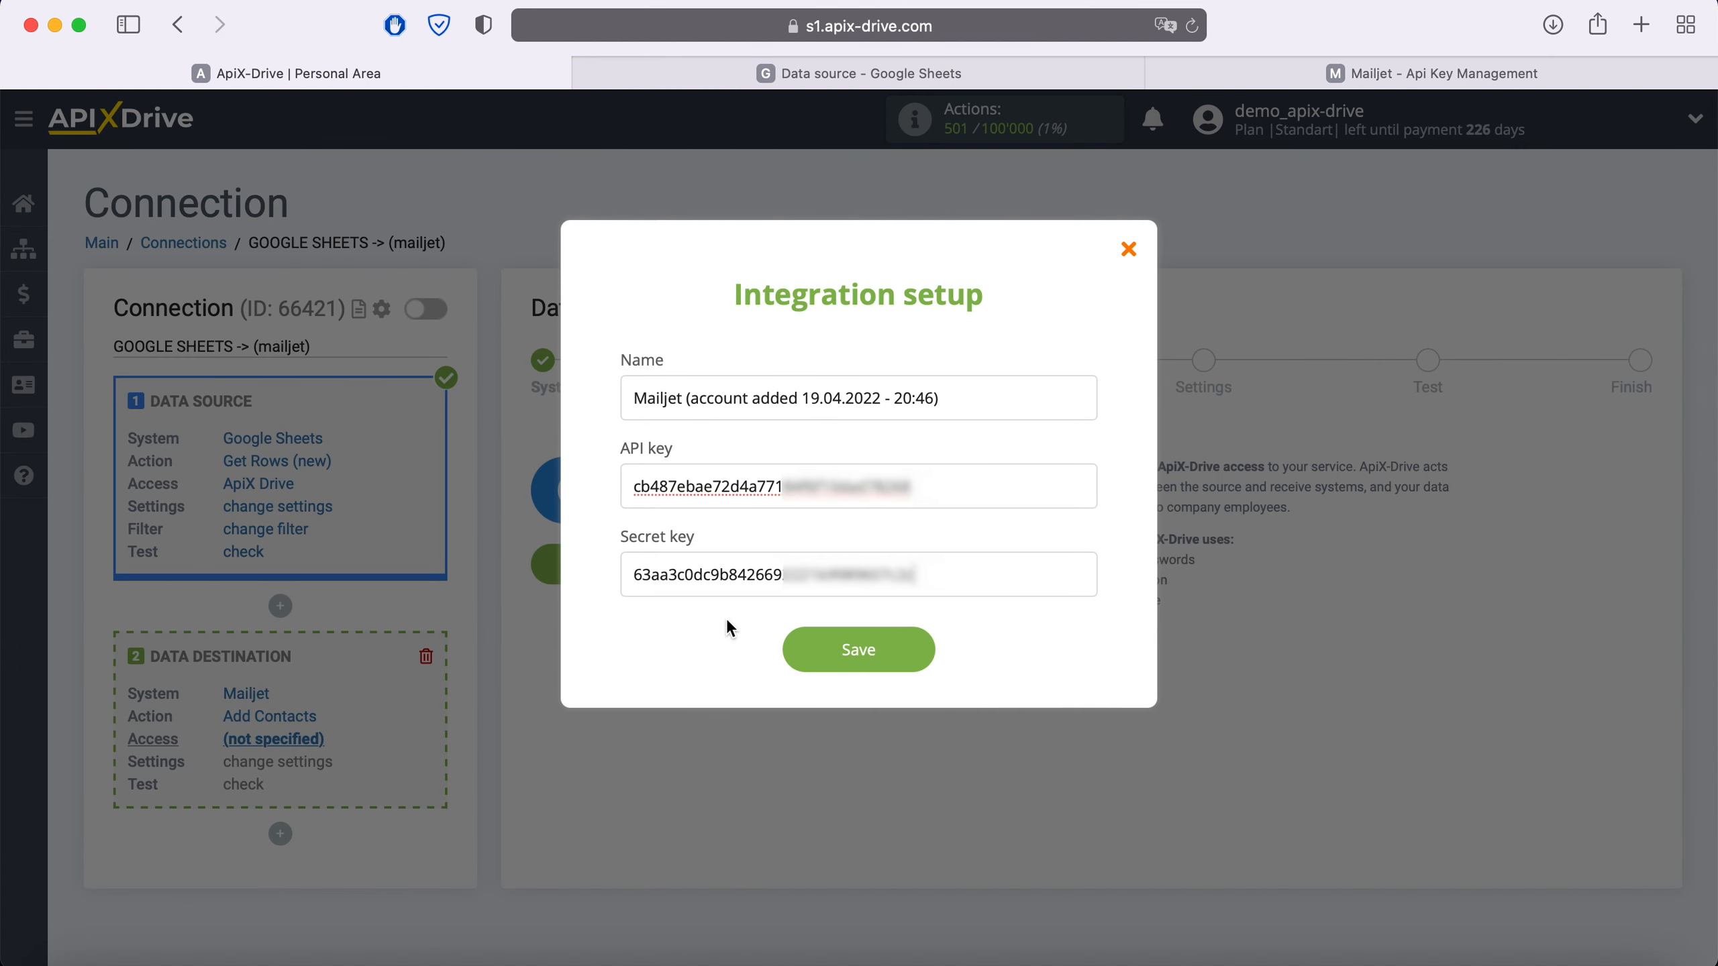
{"action": "left_click", "coordinate": [924, 646]}
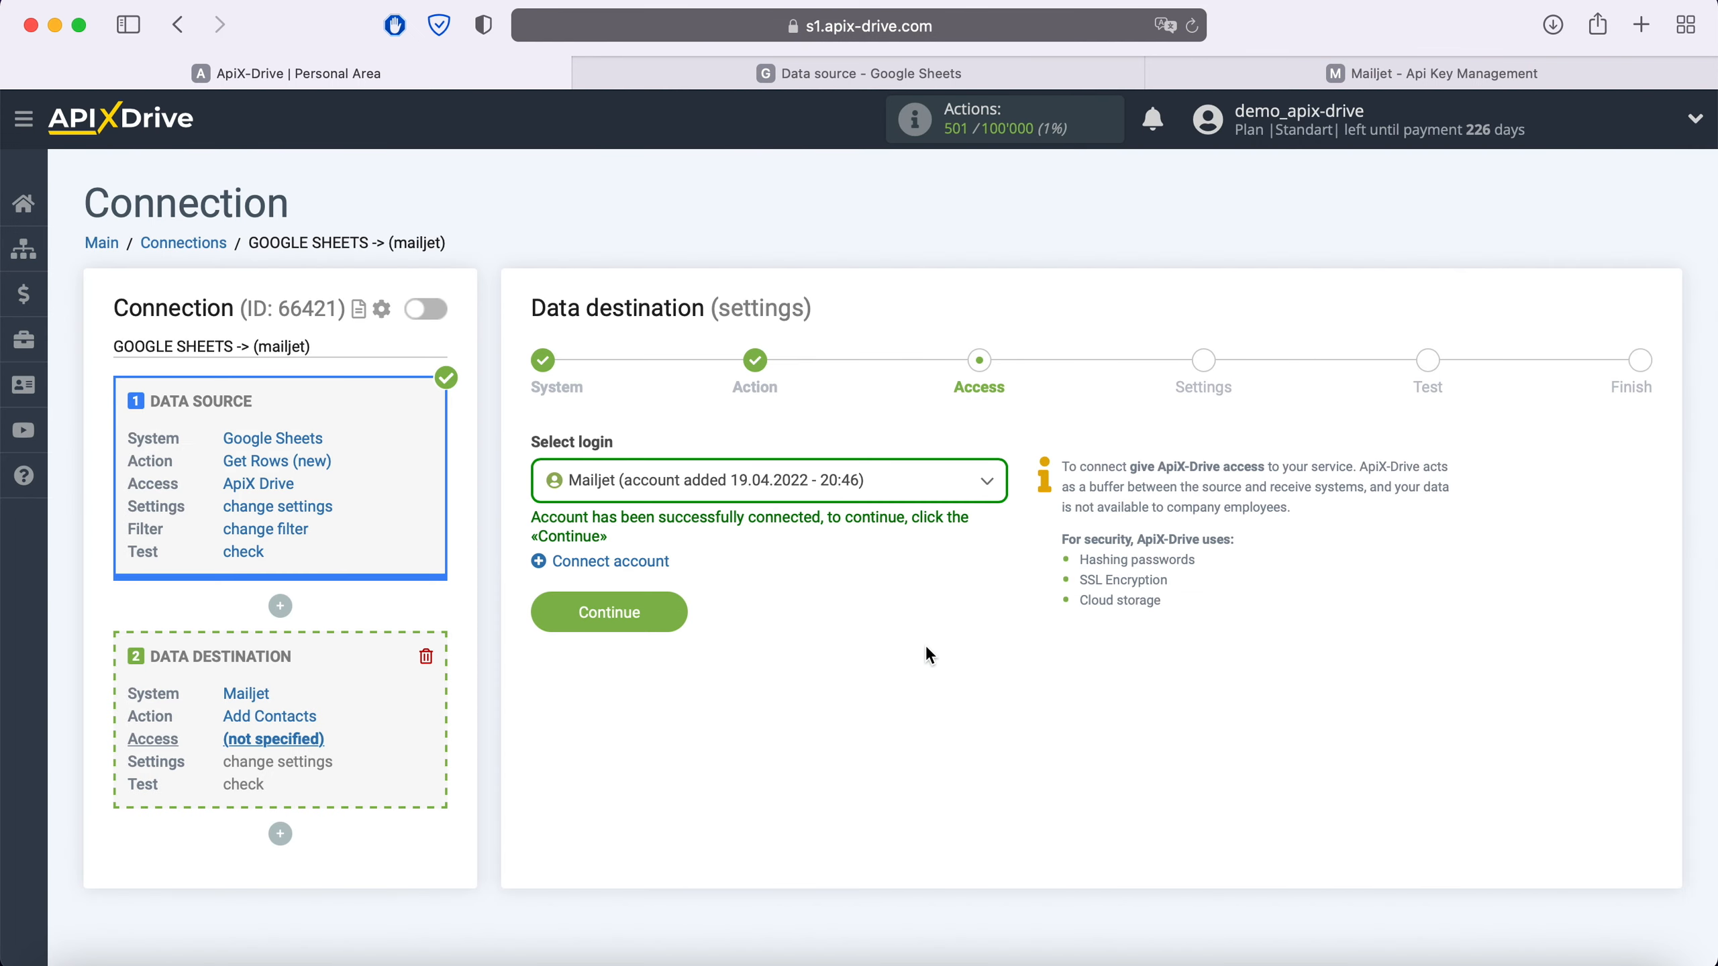
- Select the newly connected Mailjet account as the login for the data destination and continue to its settings
{"action": "left_click", "coordinate": [896, 482]}
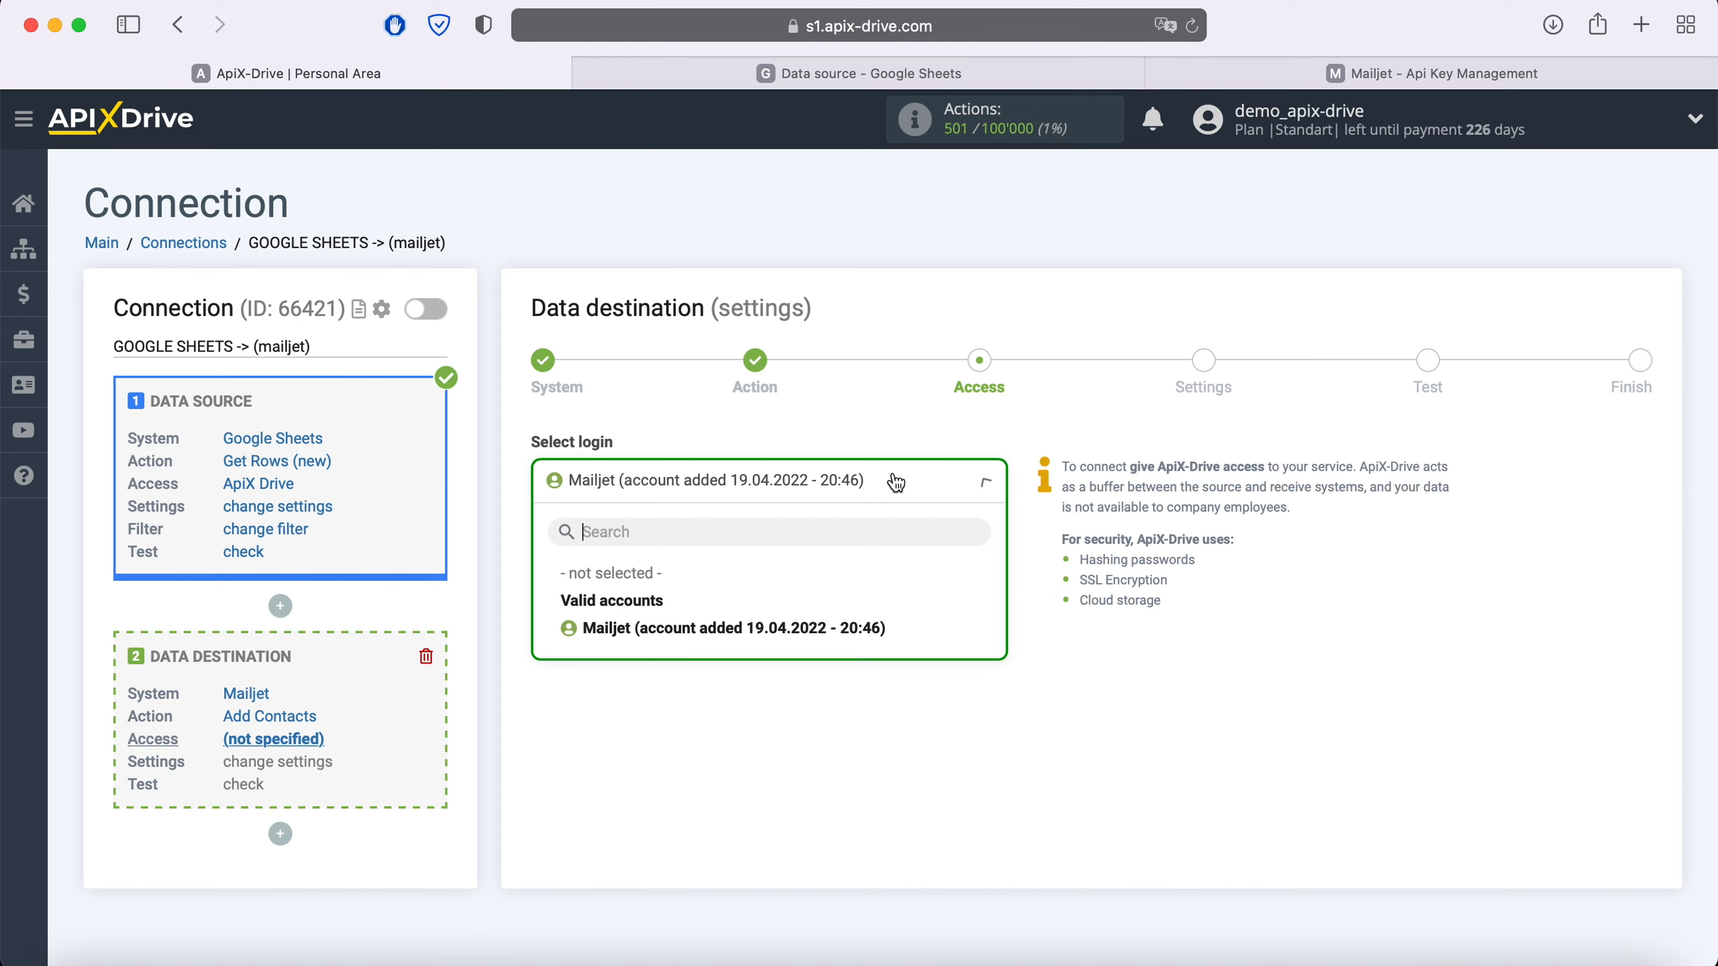
{"action": "left_click", "coordinate": [839, 626]}
{"action": "left_click", "coordinate": [672, 609]}
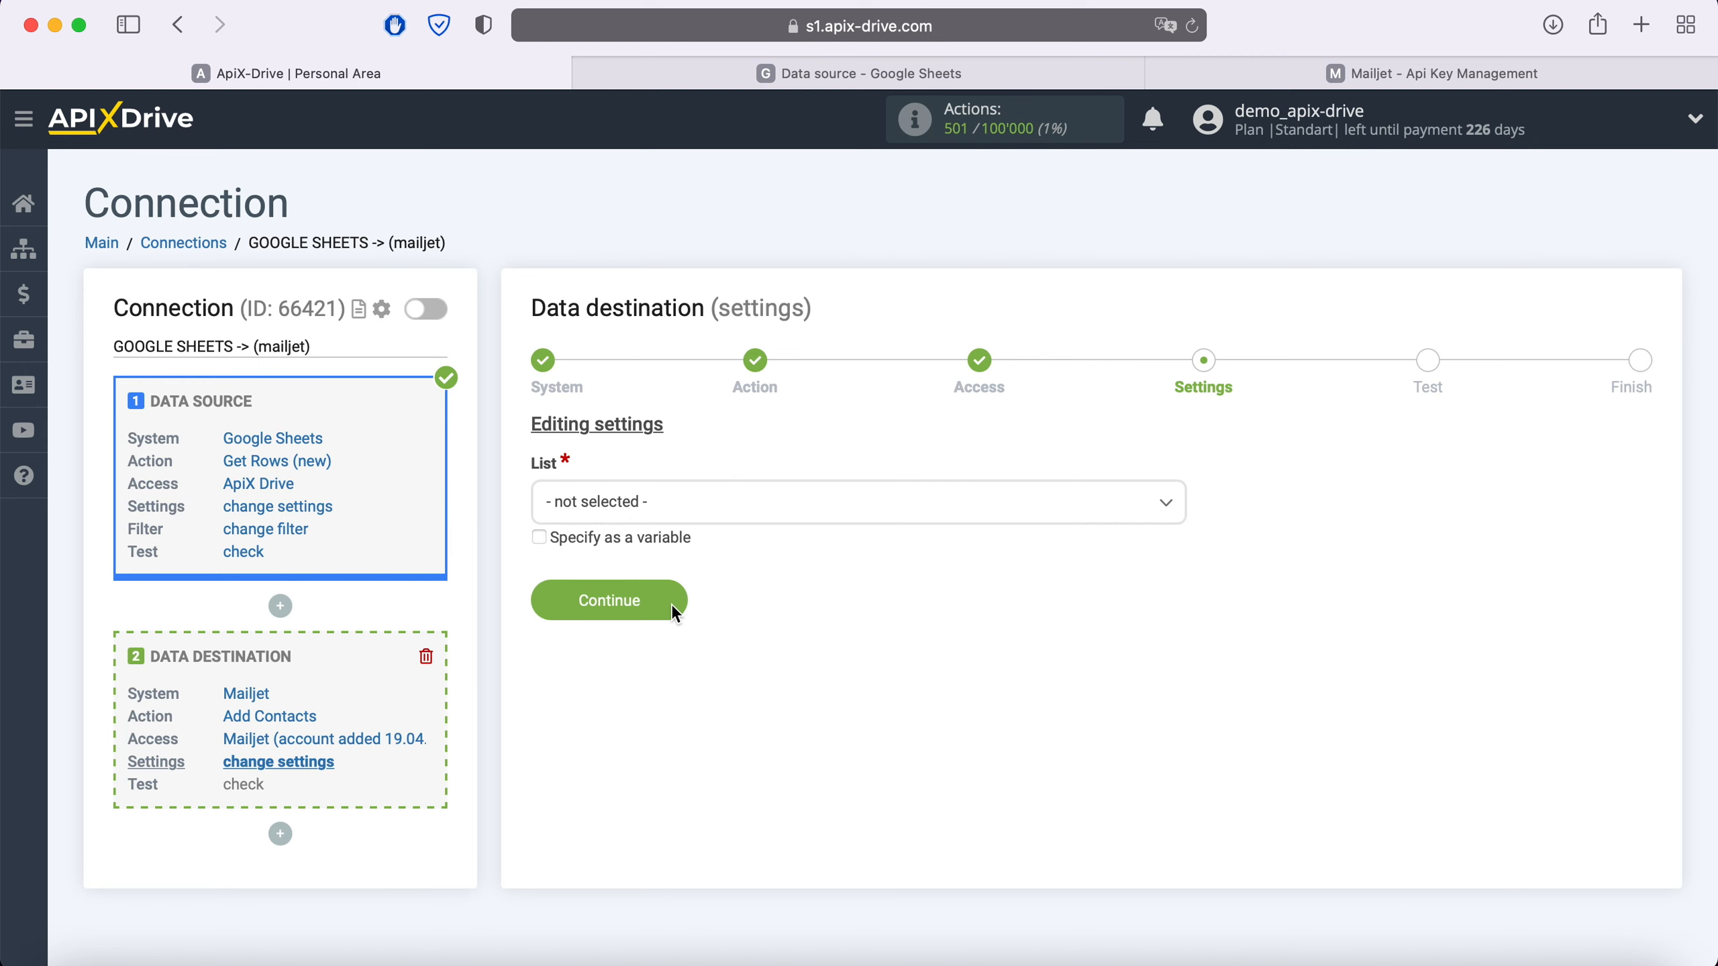
- Set the Mailjet list to ApiX-Drive and map the E-mail field to Google Sheets Column E
{"action": "left_click", "coordinate": [718, 509]}
{"action": "left_click", "coordinate": [638, 616]}
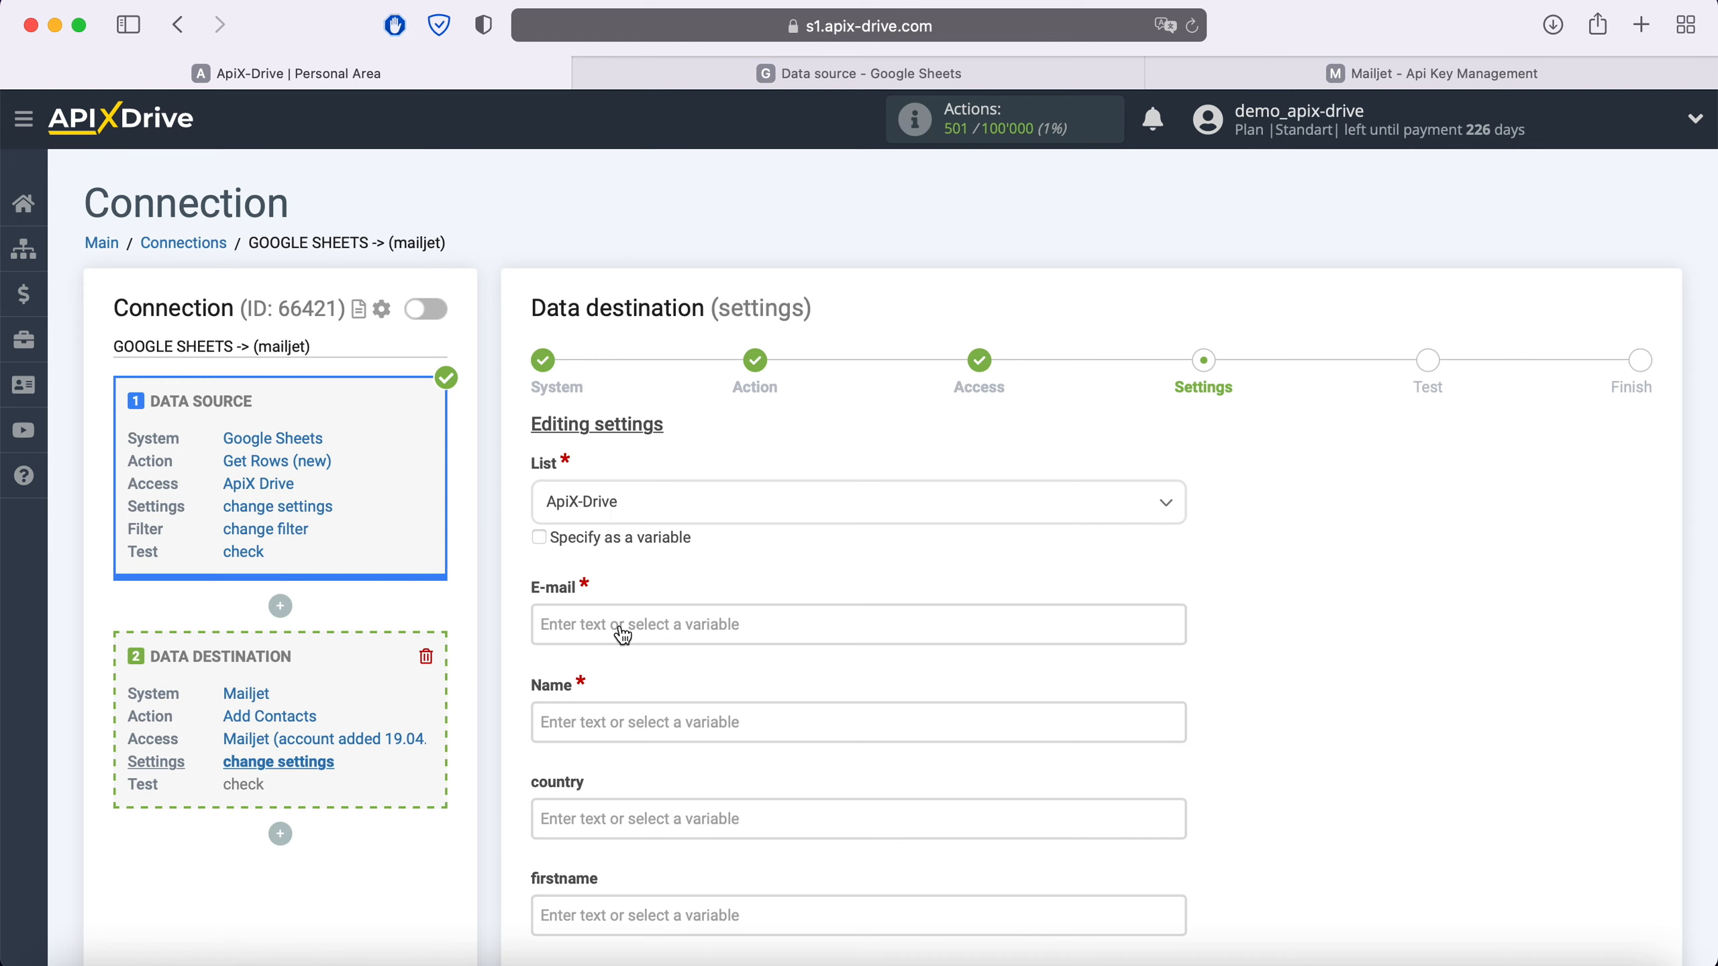
{"action": "left_click", "coordinate": [622, 635]}
{"action": "scroll", "coordinate": [877, 575], "scroll_direction": "down", "scroll_amount": 5}
{"action": "scroll", "coordinate": [879, 580], "scroll_direction": "down", "scroll_amount": 3}
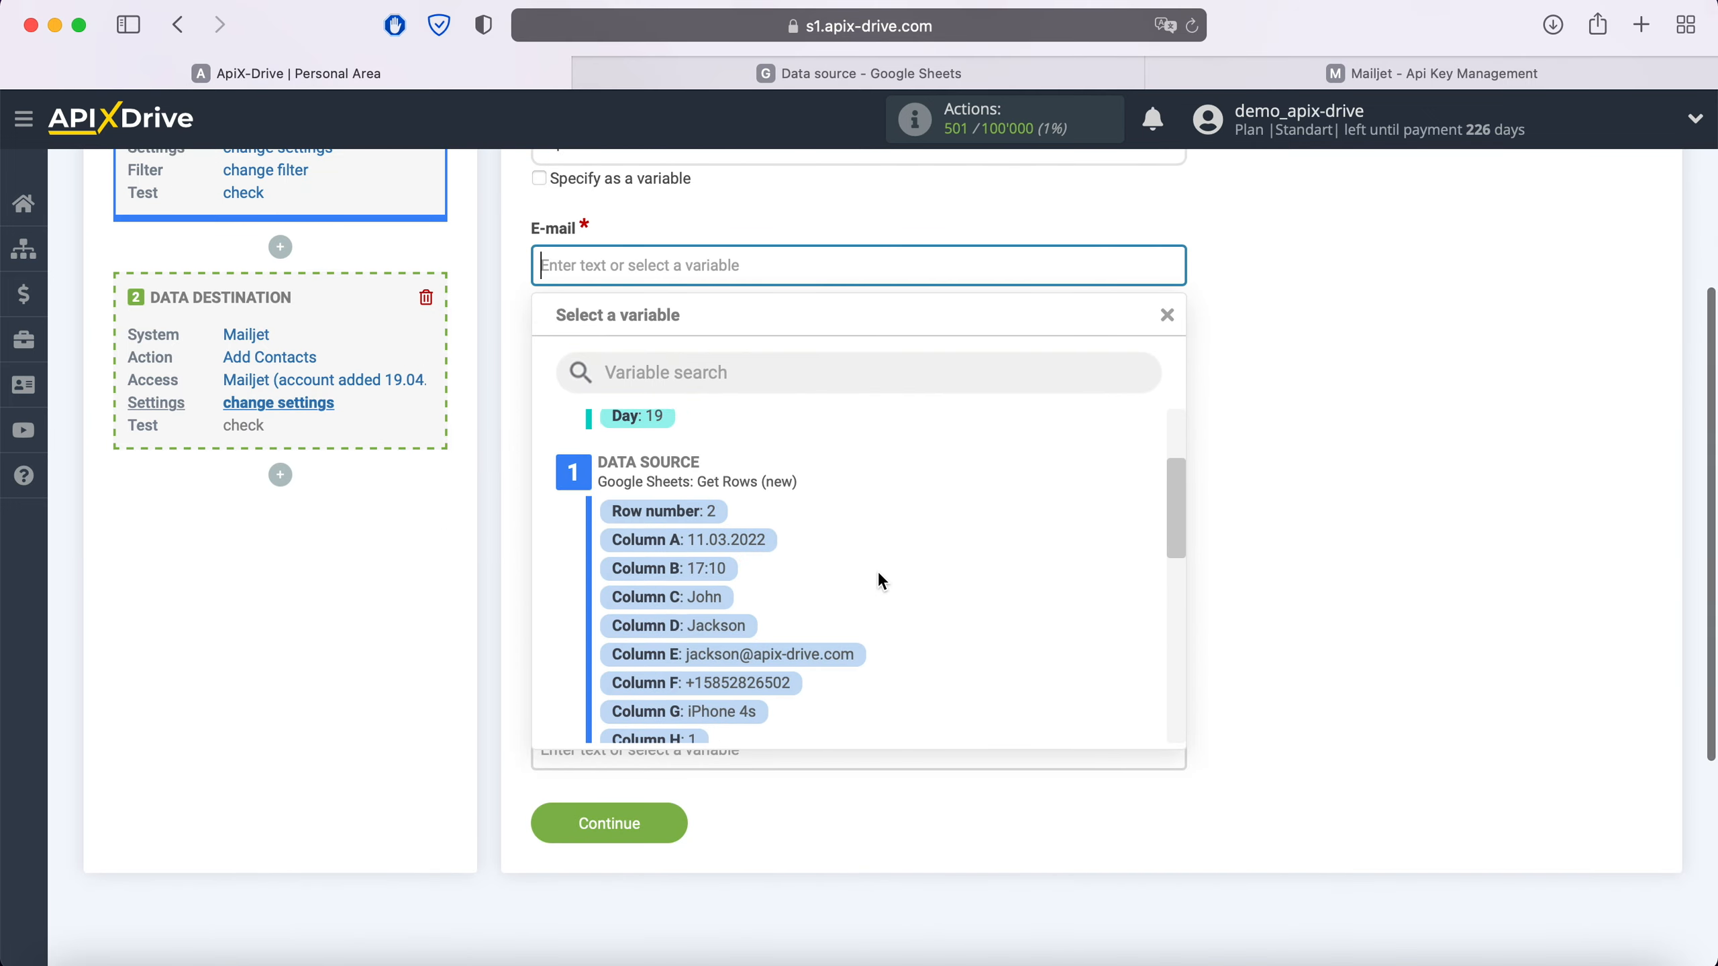
{"action": "scroll", "coordinate": [877, 569], "scroll_direction": "down", "scroll_amount": 3}
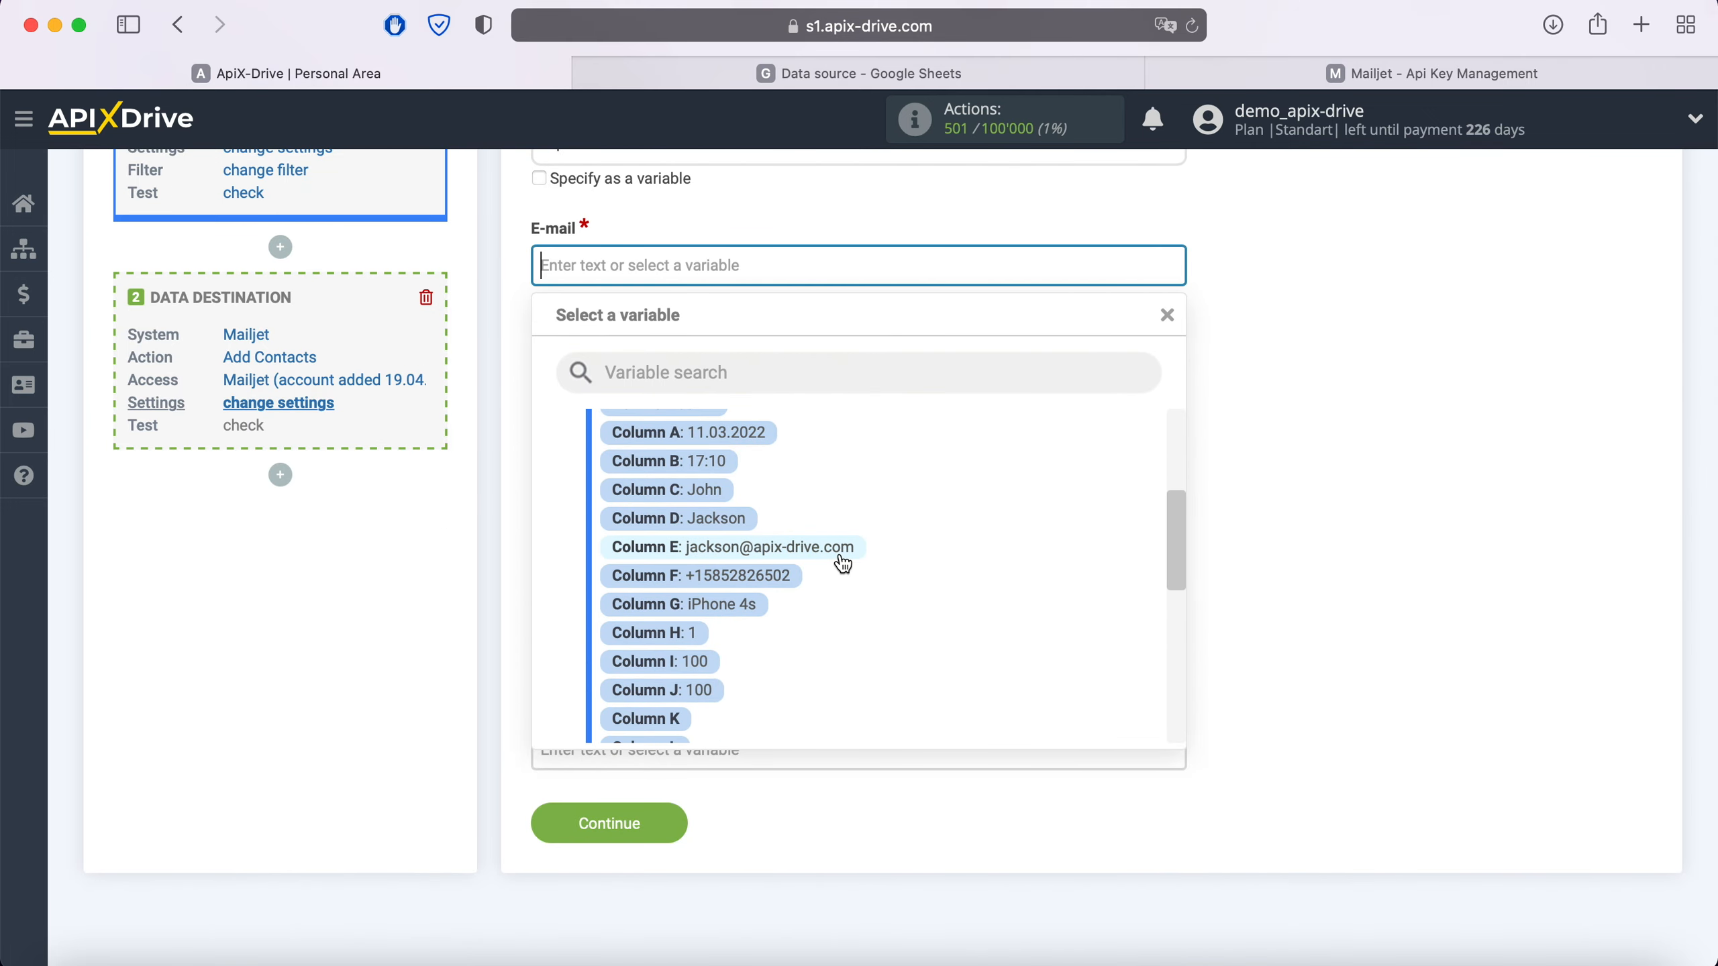
{"action": "left_click", "coordinate": [842, 563]}
- Map the required Name field to Google Sheets Column C followed by Column D
{"action": "left_click", "coordinate": [660, 360]}
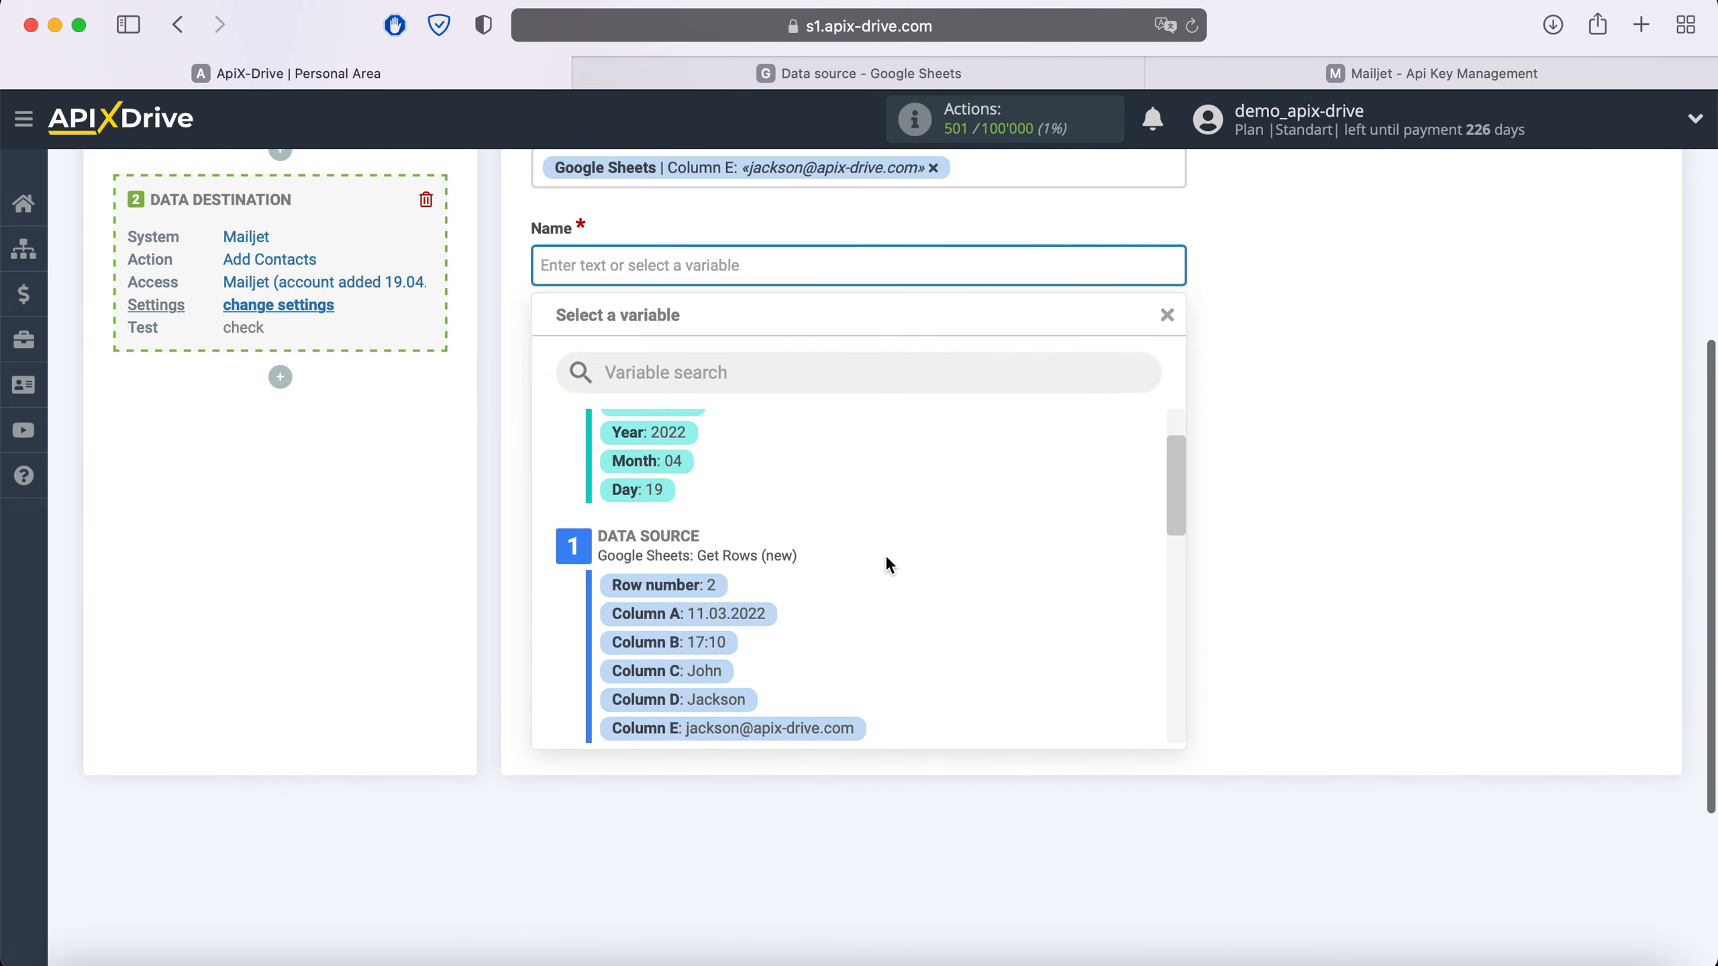
{"action": "scroll", "coordinate": [886, 565], "scroll_direction": "down", "scroll_amount": 2}
{"action": "left_click", "coordinate": [702, 592]}
{"action": "left_click", "coordinate": [877, 274]}
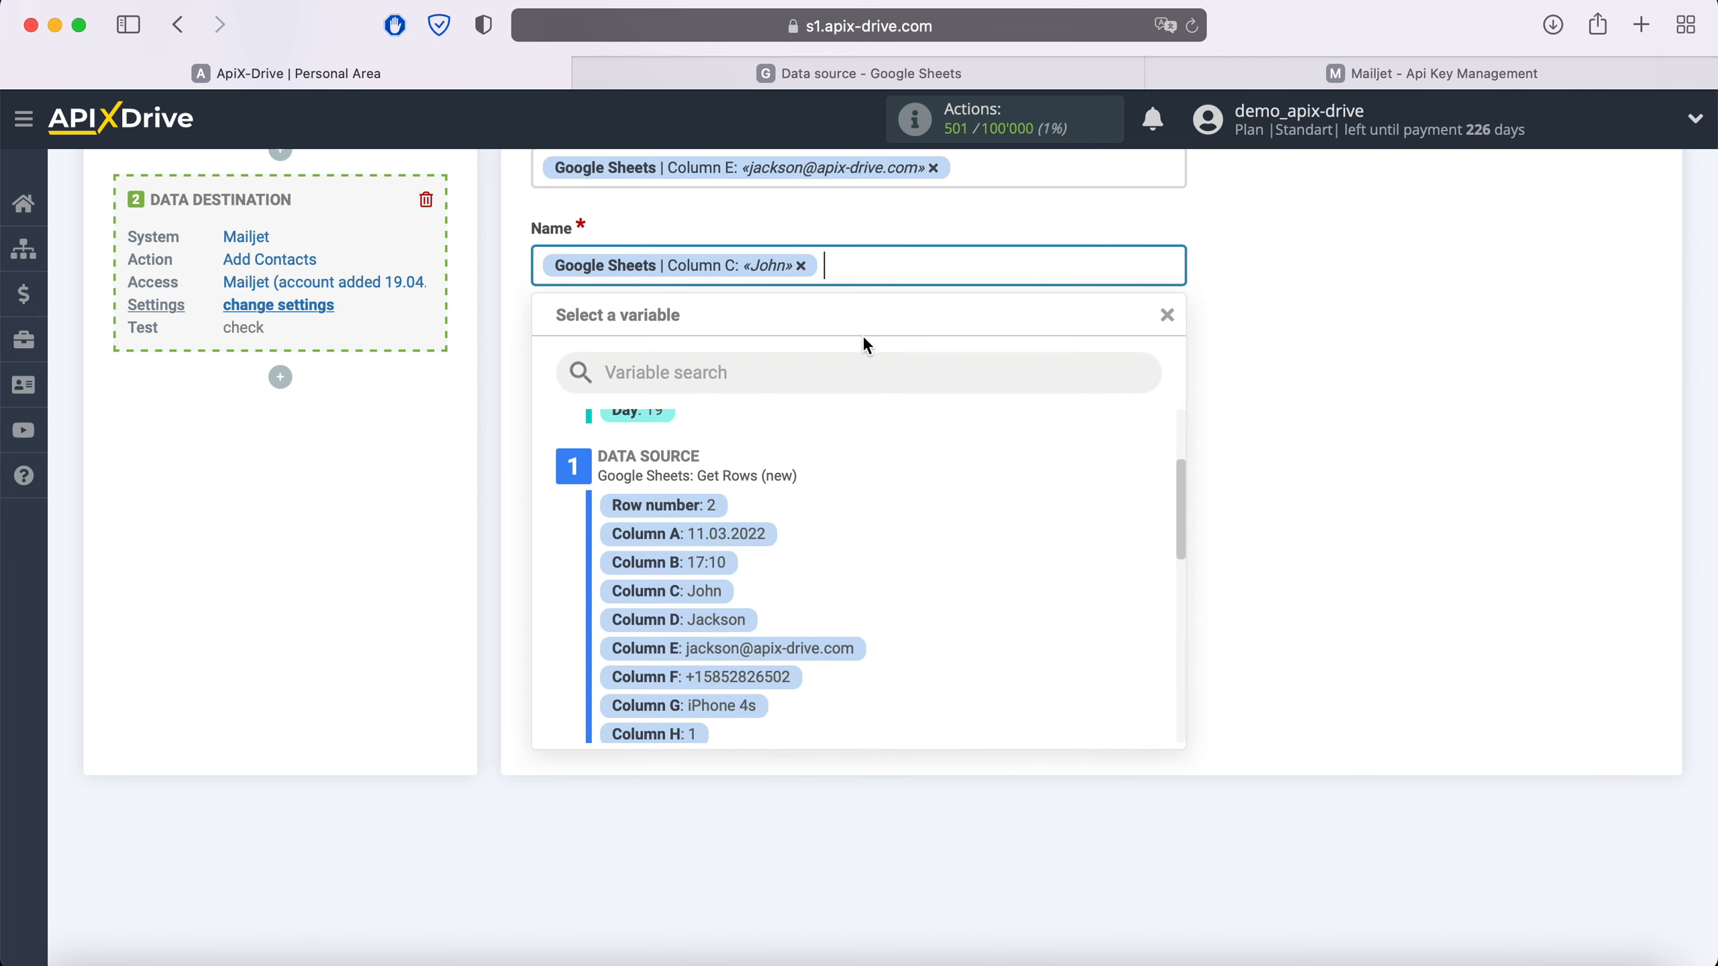
{"action": "left_click", "coordinate": [726, 621]}
- Map the firstname field to Column C and the lowercase name field to Column D, and continue to the test stage
{"action": "left_click", "coordinate": [657, 457]}
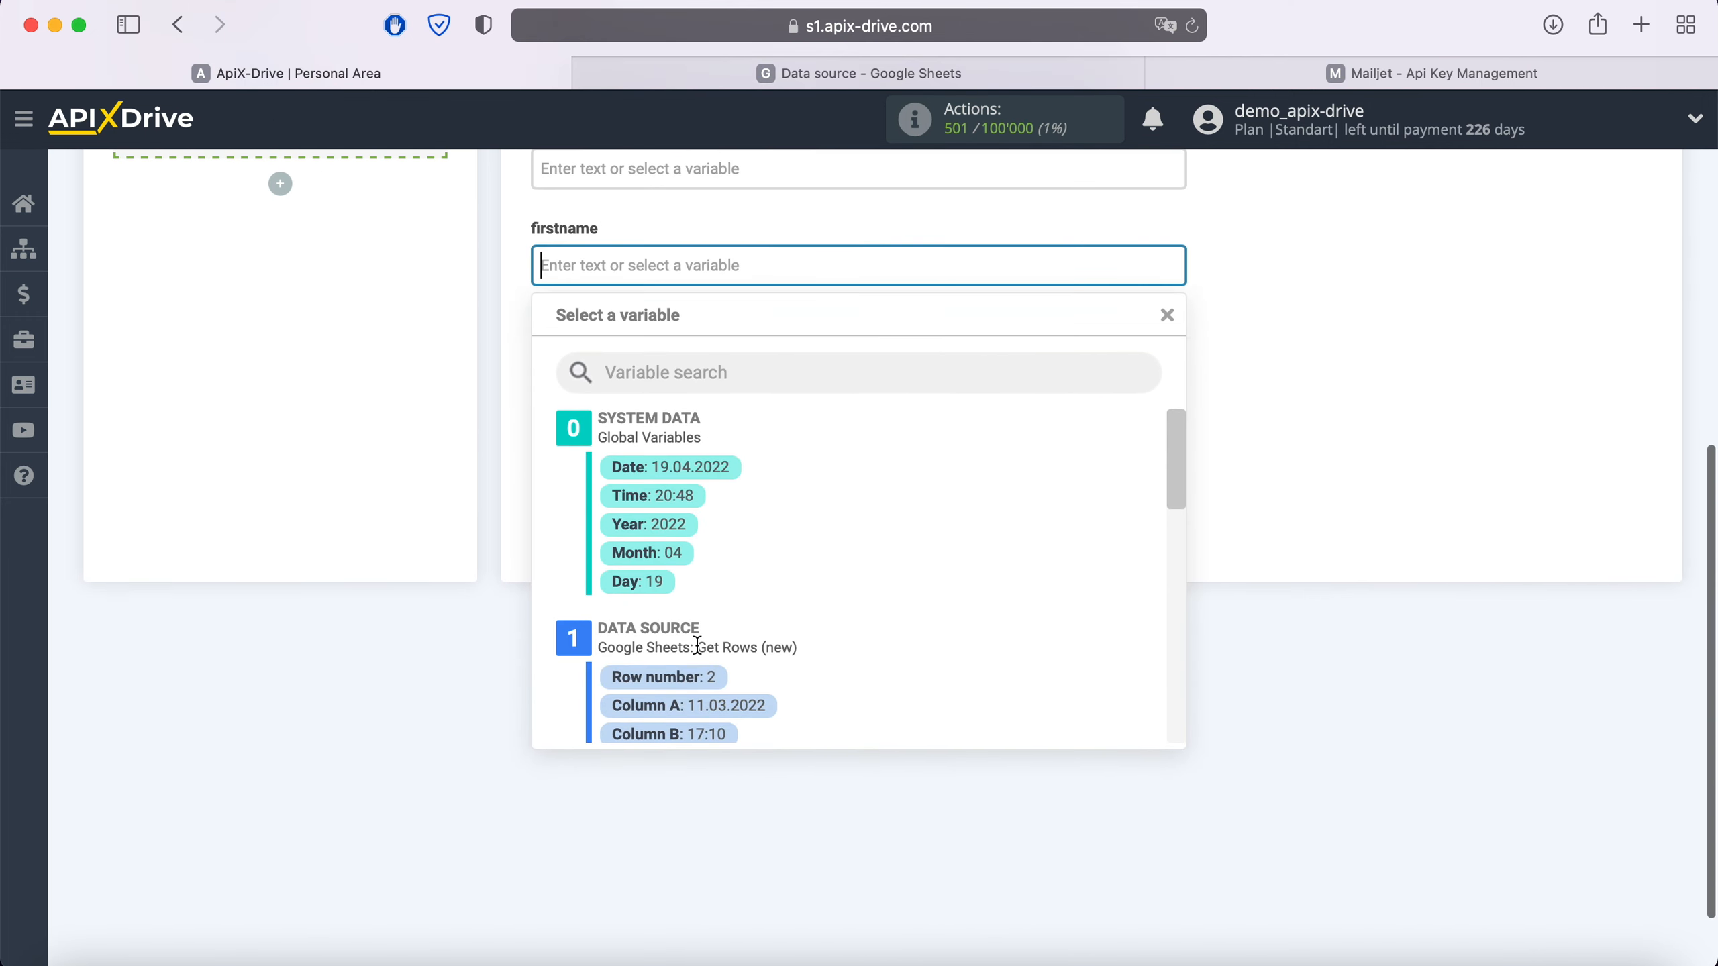
{"action": "scroll", "coordinate": [845, 627], "scroll_direction": "down", "scroll_amount": 3}
{"action": "left_click", "coordinate": [715, 596]}
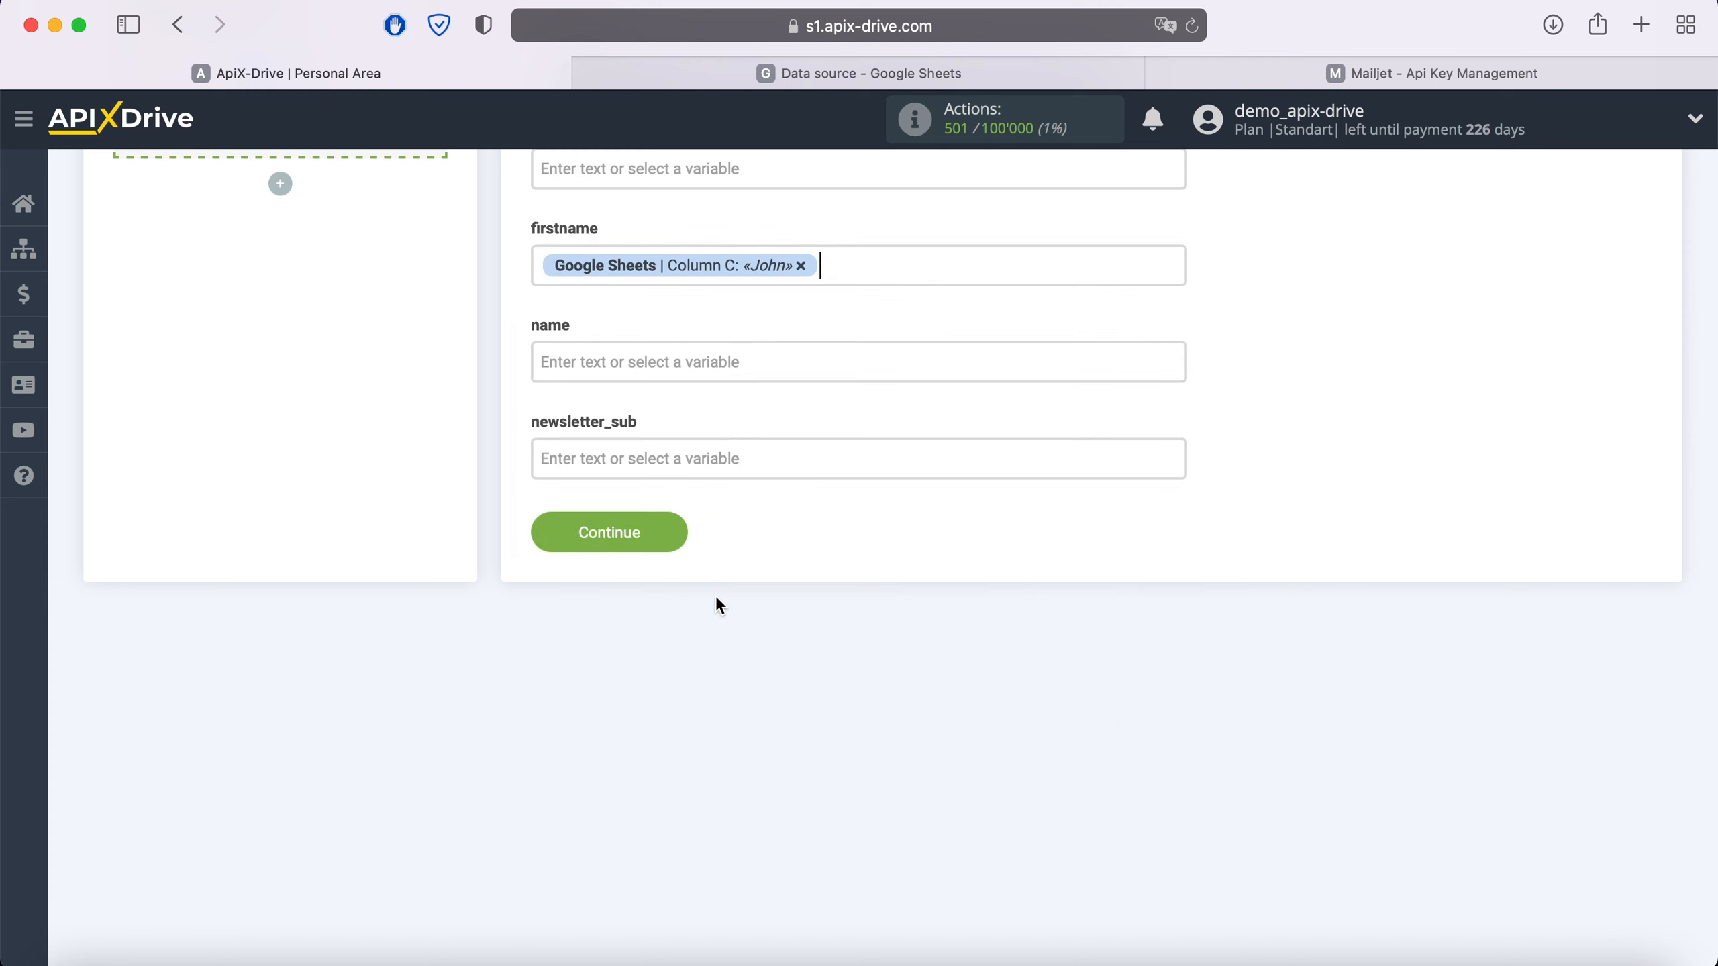
{"action": "left_click", "coordinate": [645, 368]}
{"action": "scroll", "coordinate": [827, 562], "scroll_direction": "down", "scroll_amount": 3}
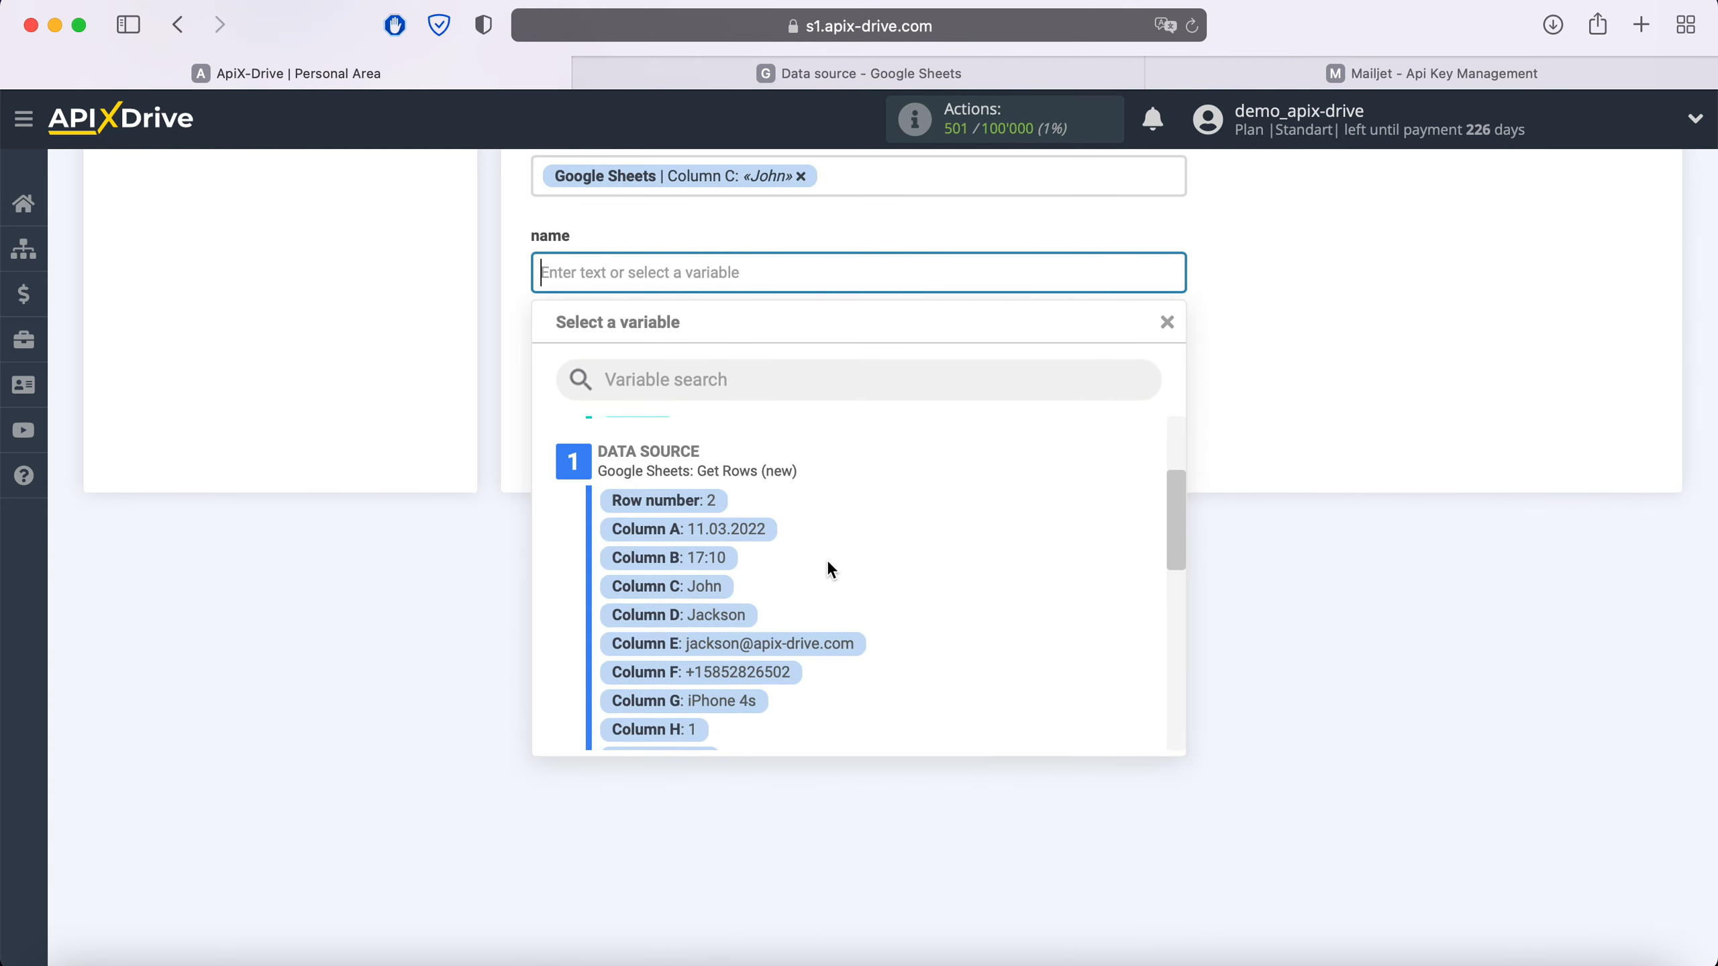
{"action": "left_click", "coordinate": [738, 617]}
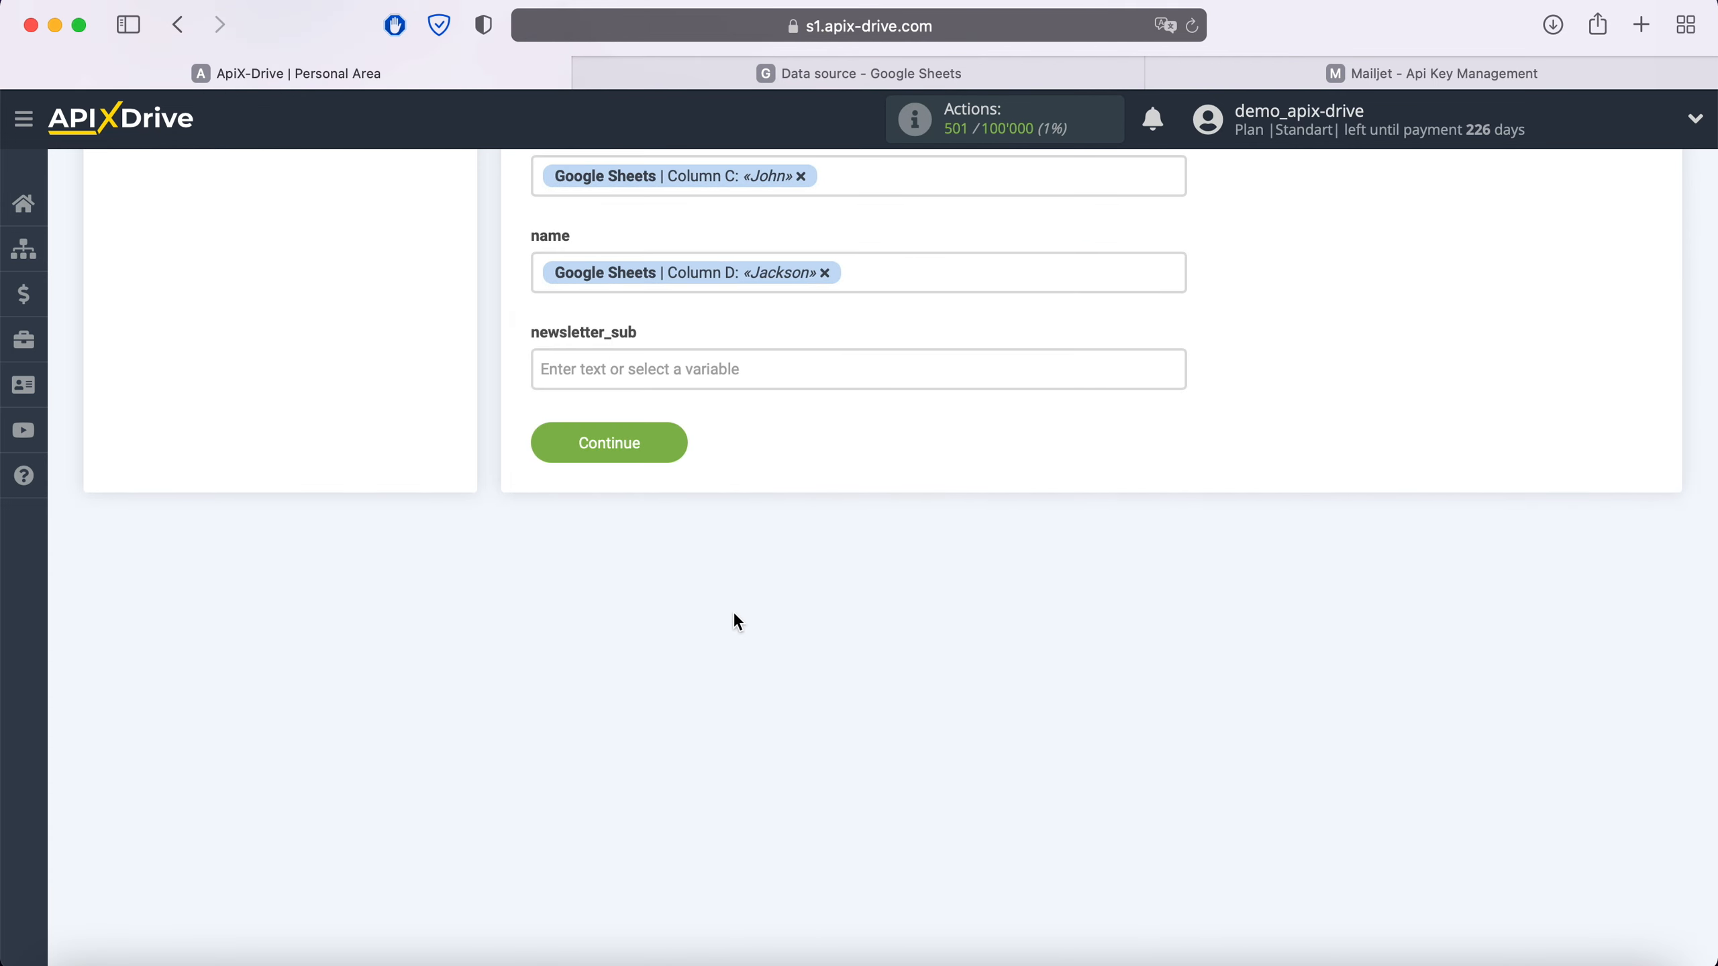
{"action": "left_click", "coordinate": [669, 454]}
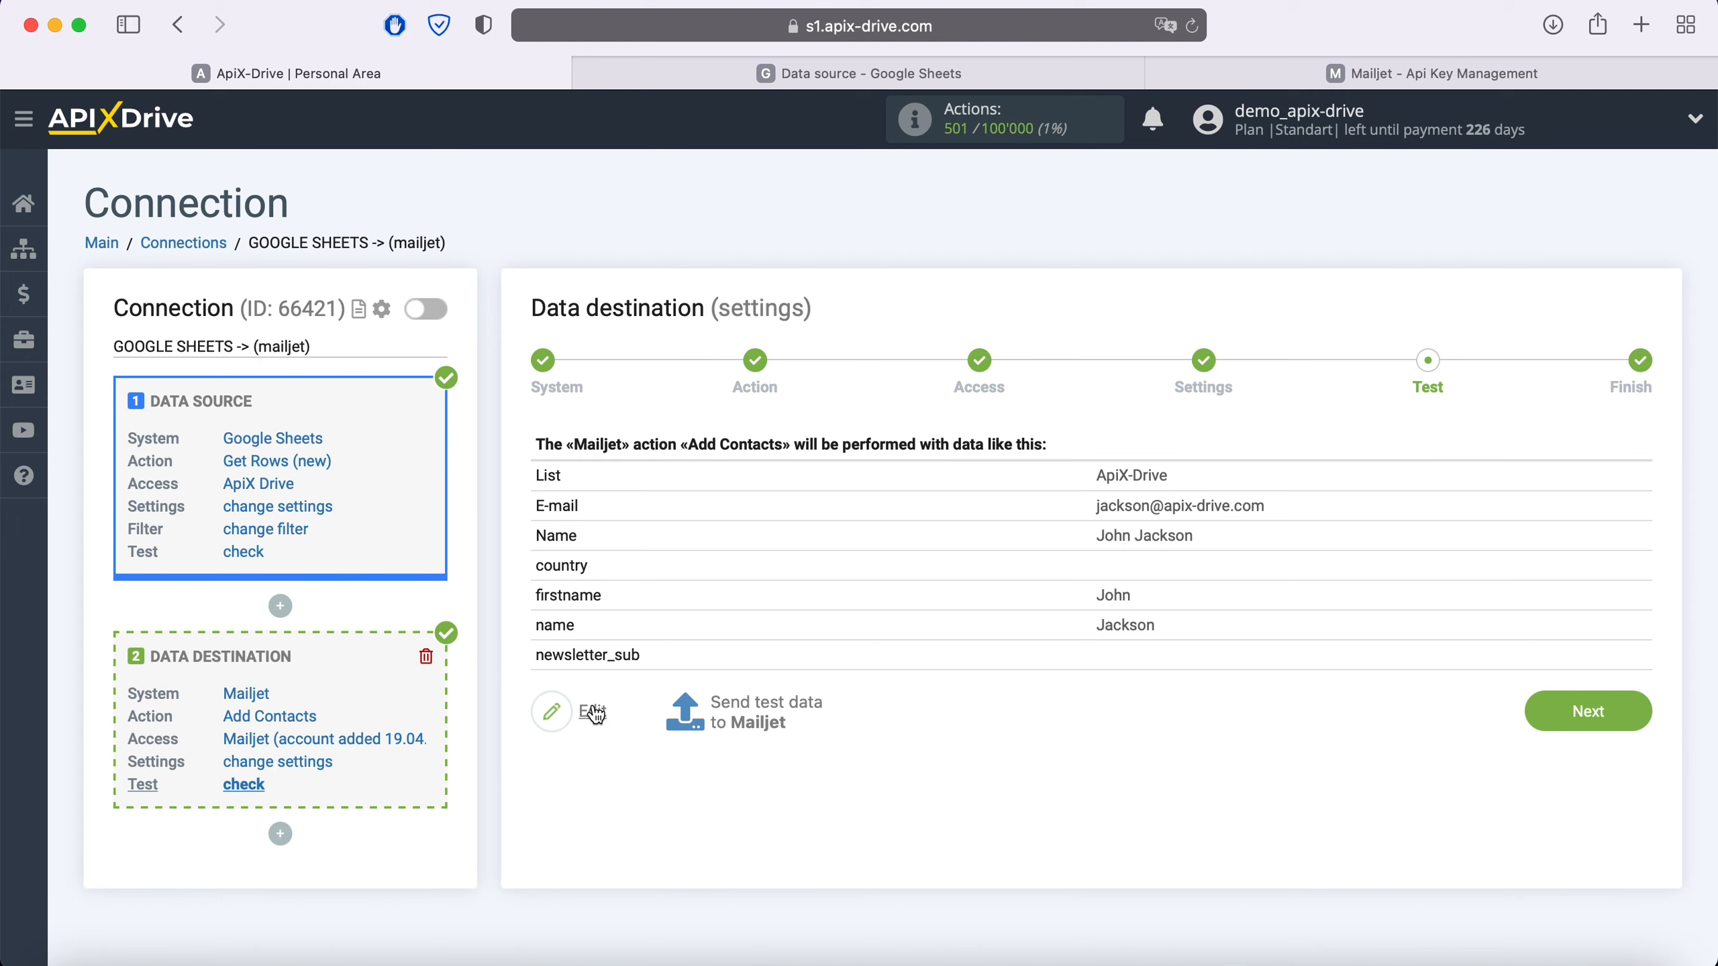
- Send test data to Mailjet, and switch to Mailjet to check the added contact's properties in the ApiX-Drive contact list
{"action": "left_click", "coordinate": [766, 710]}
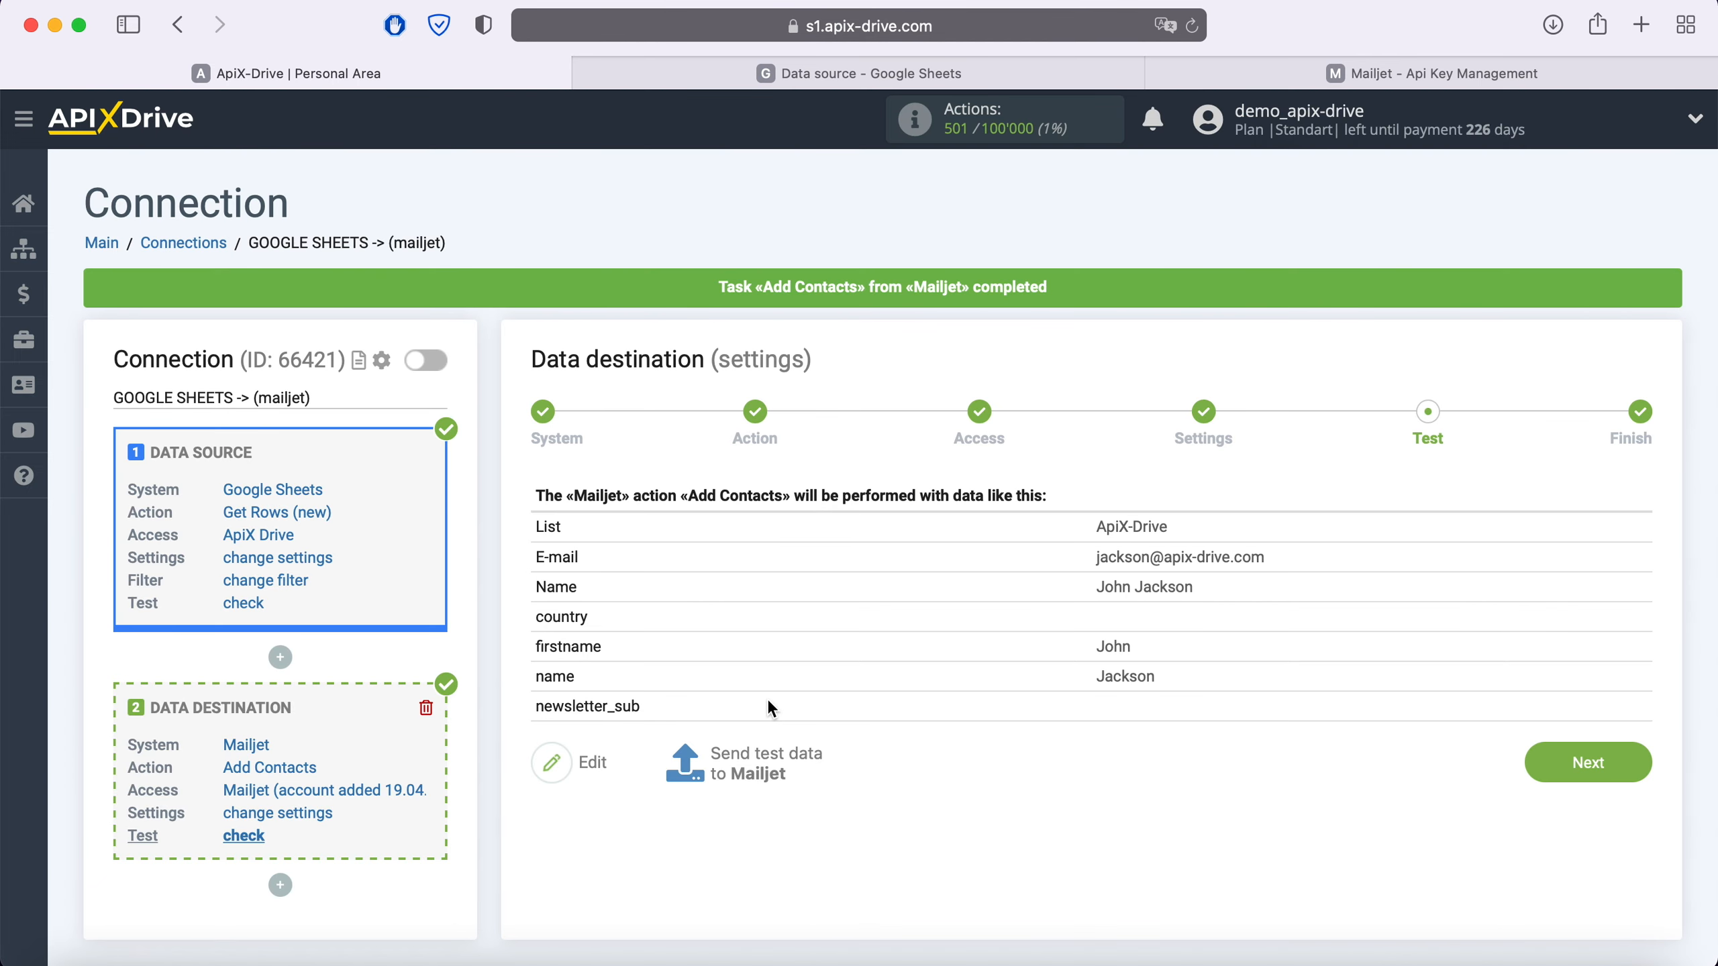
{"action": "left_click", "coordinate": [1432, 73]}
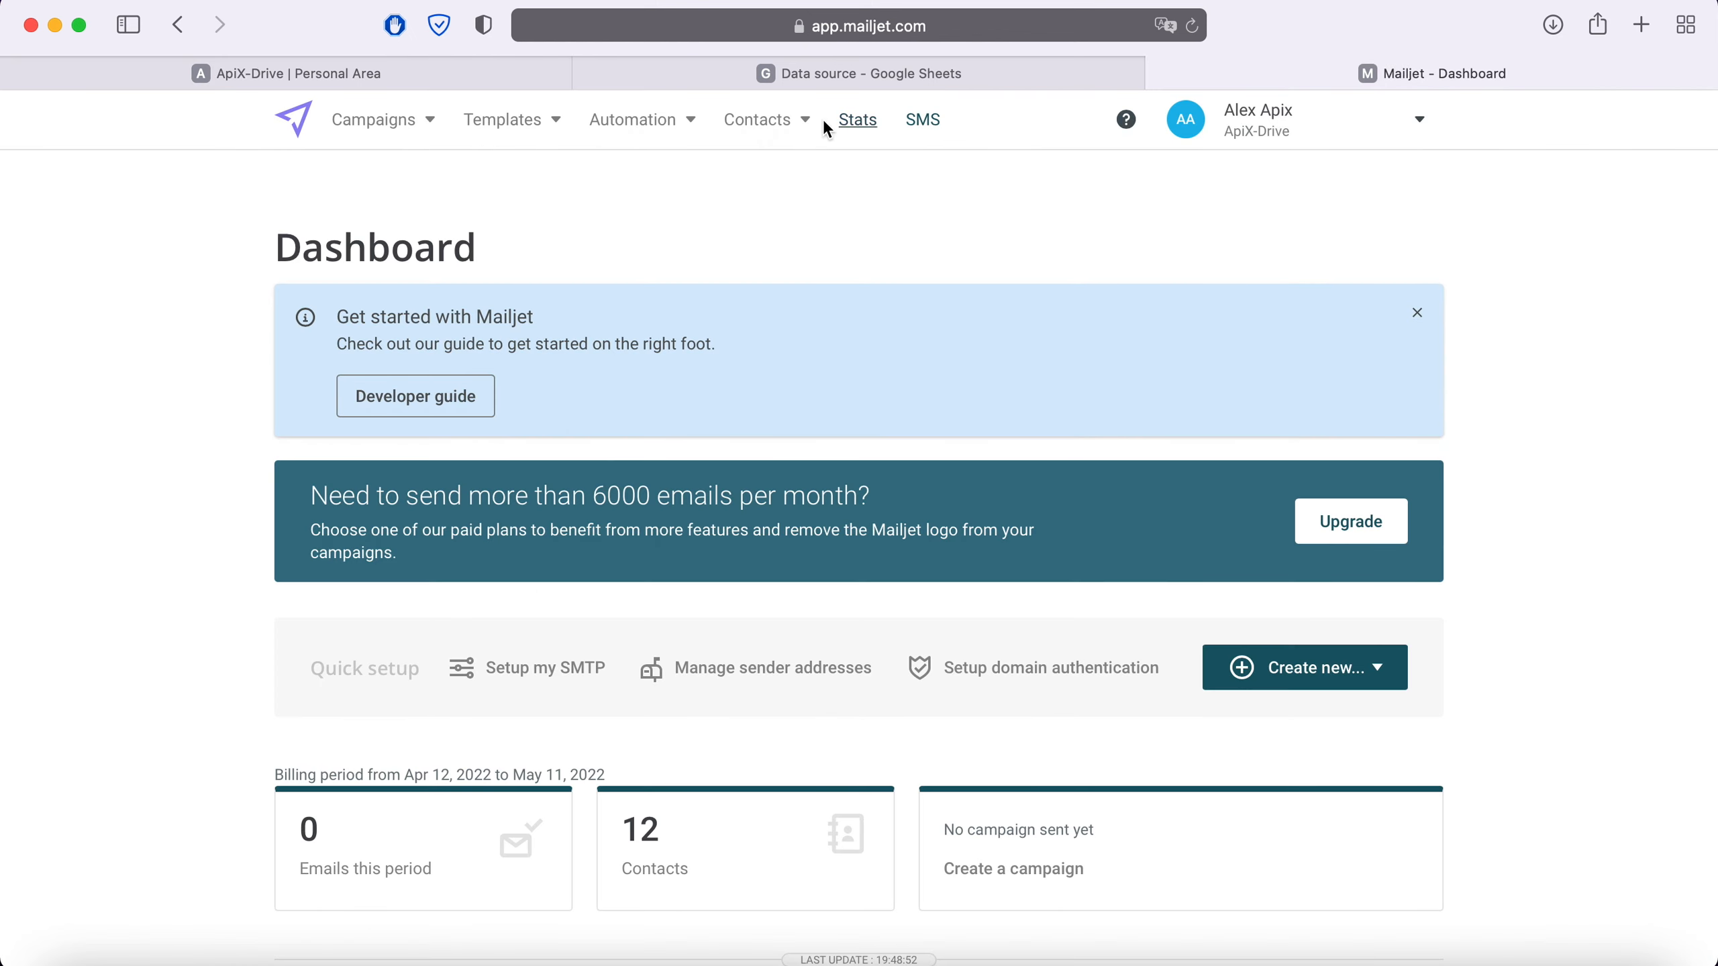
{"action": "left_click", "coordinate": [778, 122]}
{"action": "left_click", "coordinate": [779, 172]}
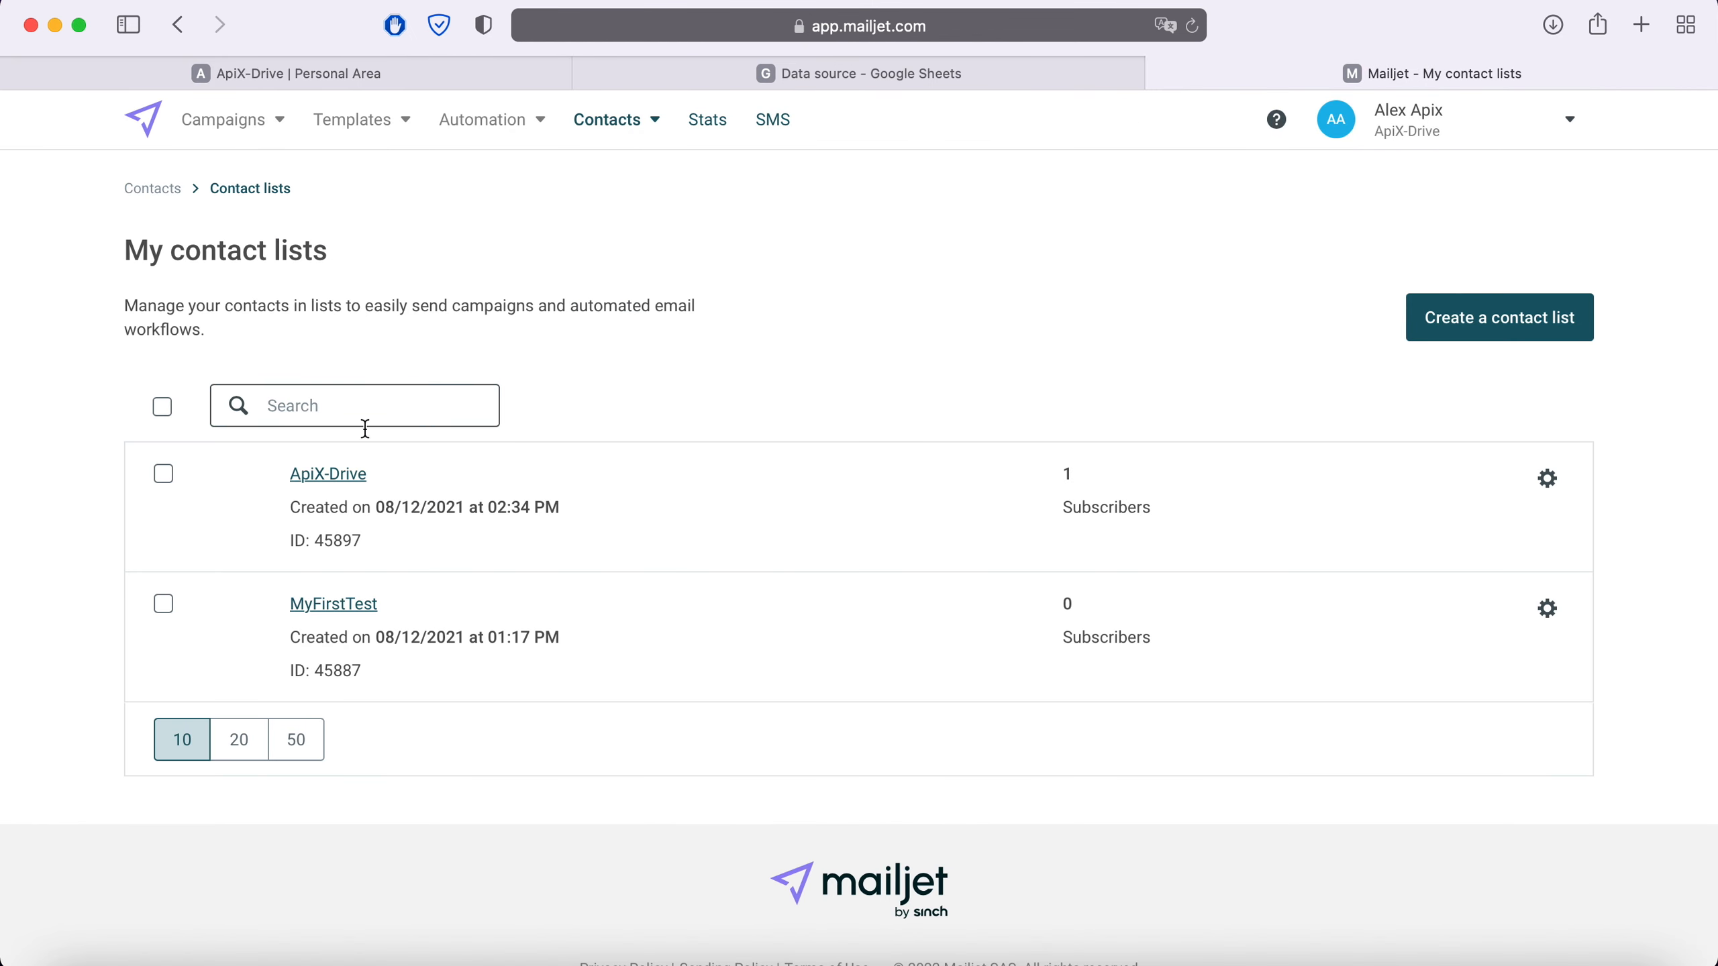
{"action": "left_click", "coordinate": [335, 475]}
{"action": "left_click", "coordinate": [454, 690]}
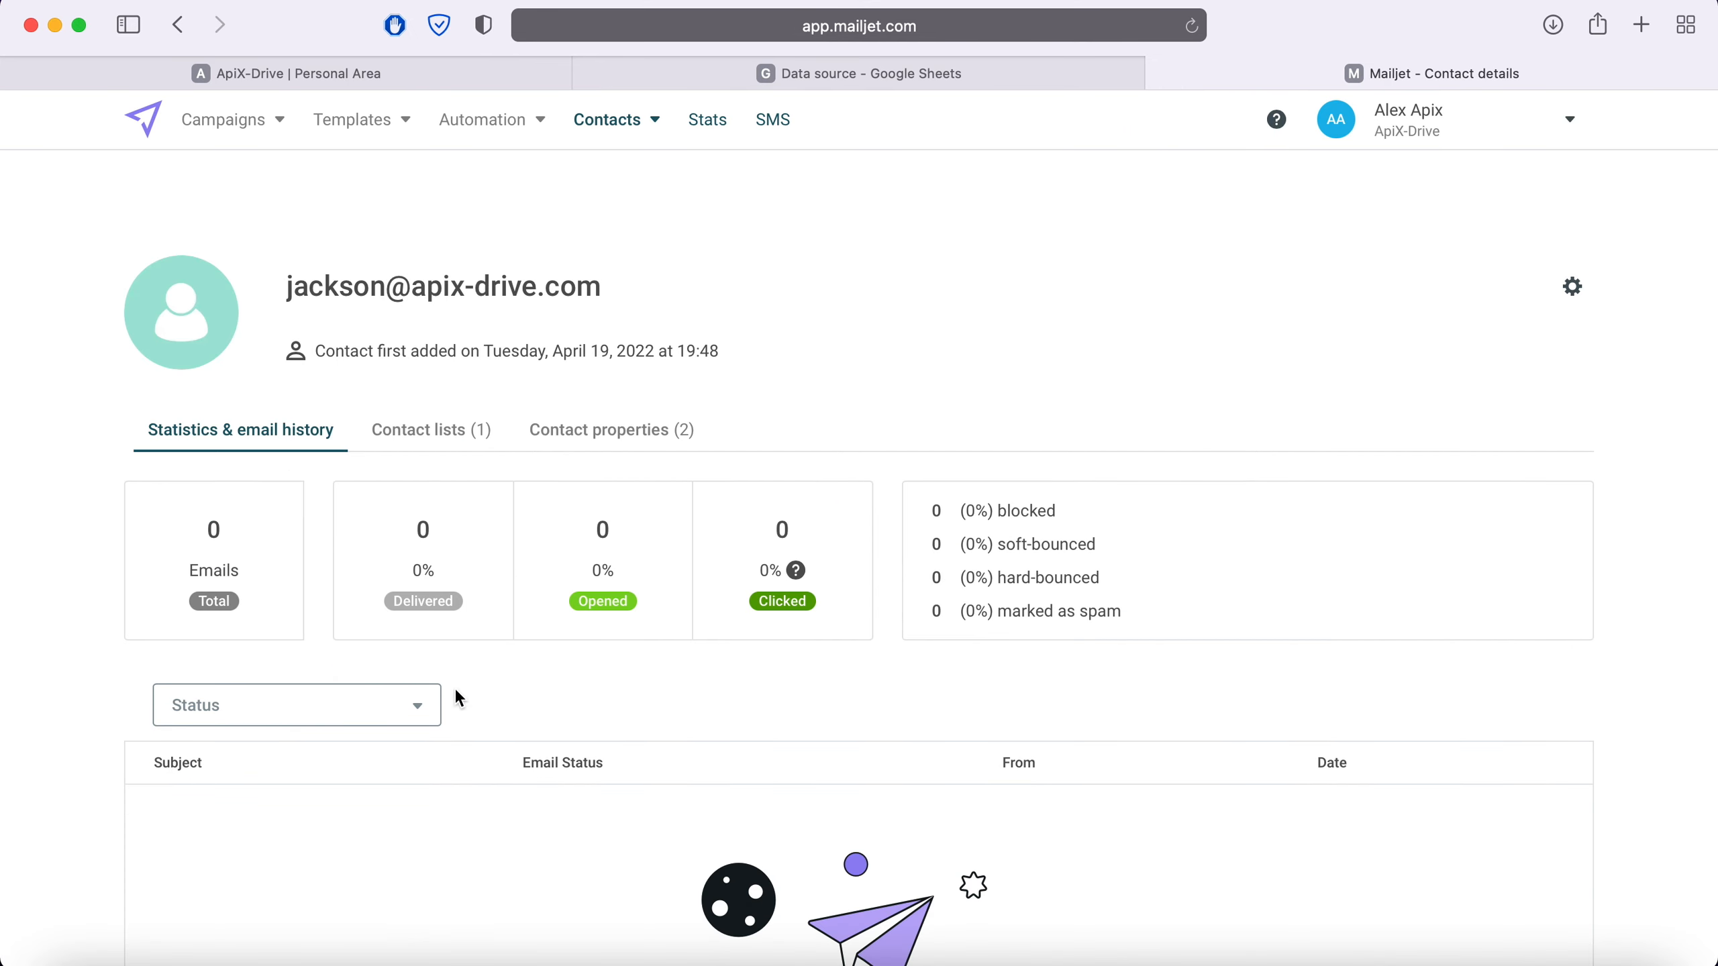
{"action": "left_click", "coordinate": [594, 434]}
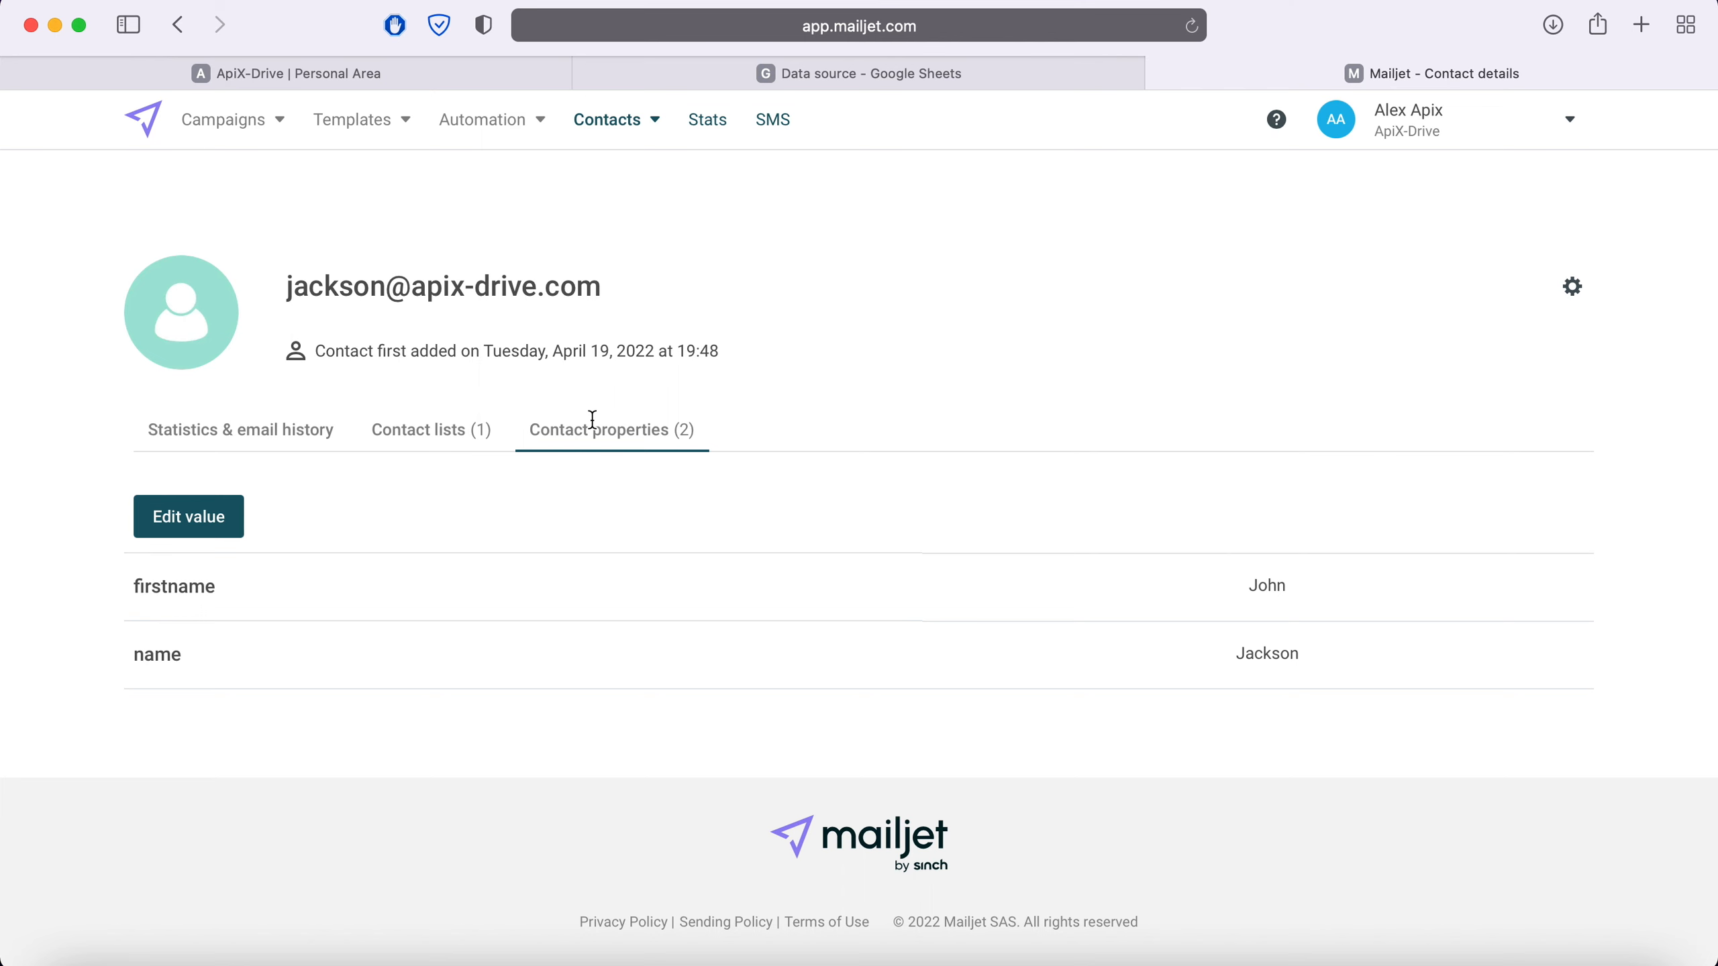
- Return to ApiX-Drive, finish the data destination setup and enable automatic updates for the connection
{"action": "left_click", "coordinate": [371, 70]}
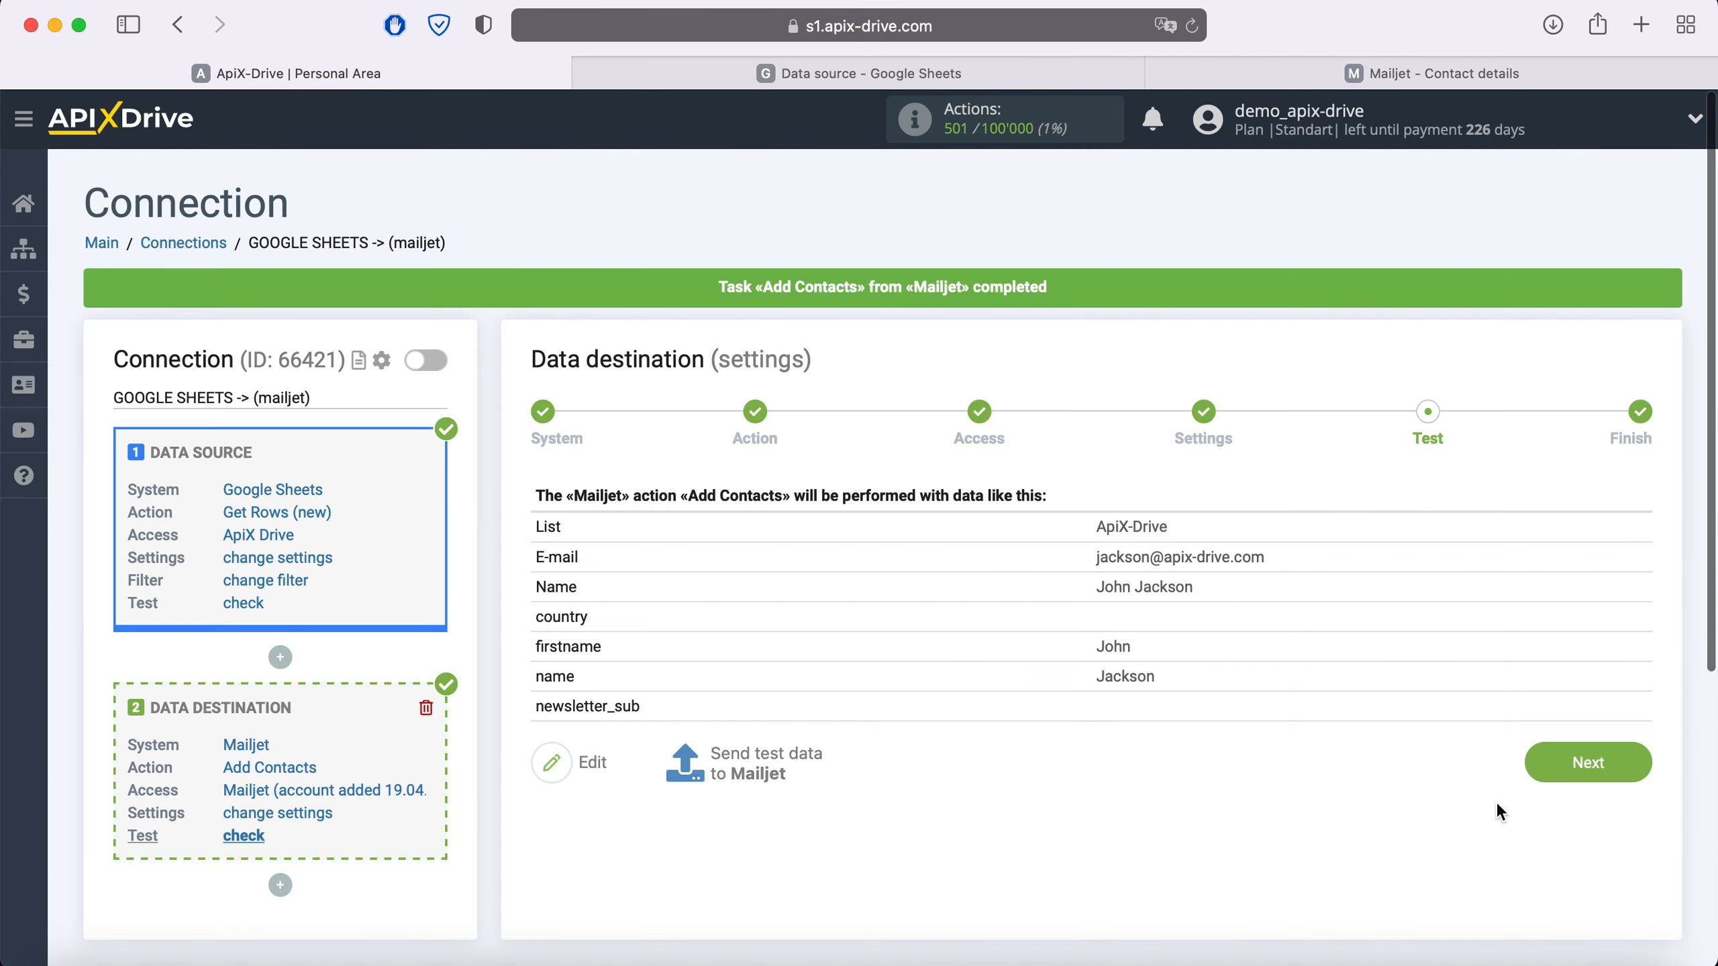
{"action": "left_click", "coordinate": [1610, 753]}
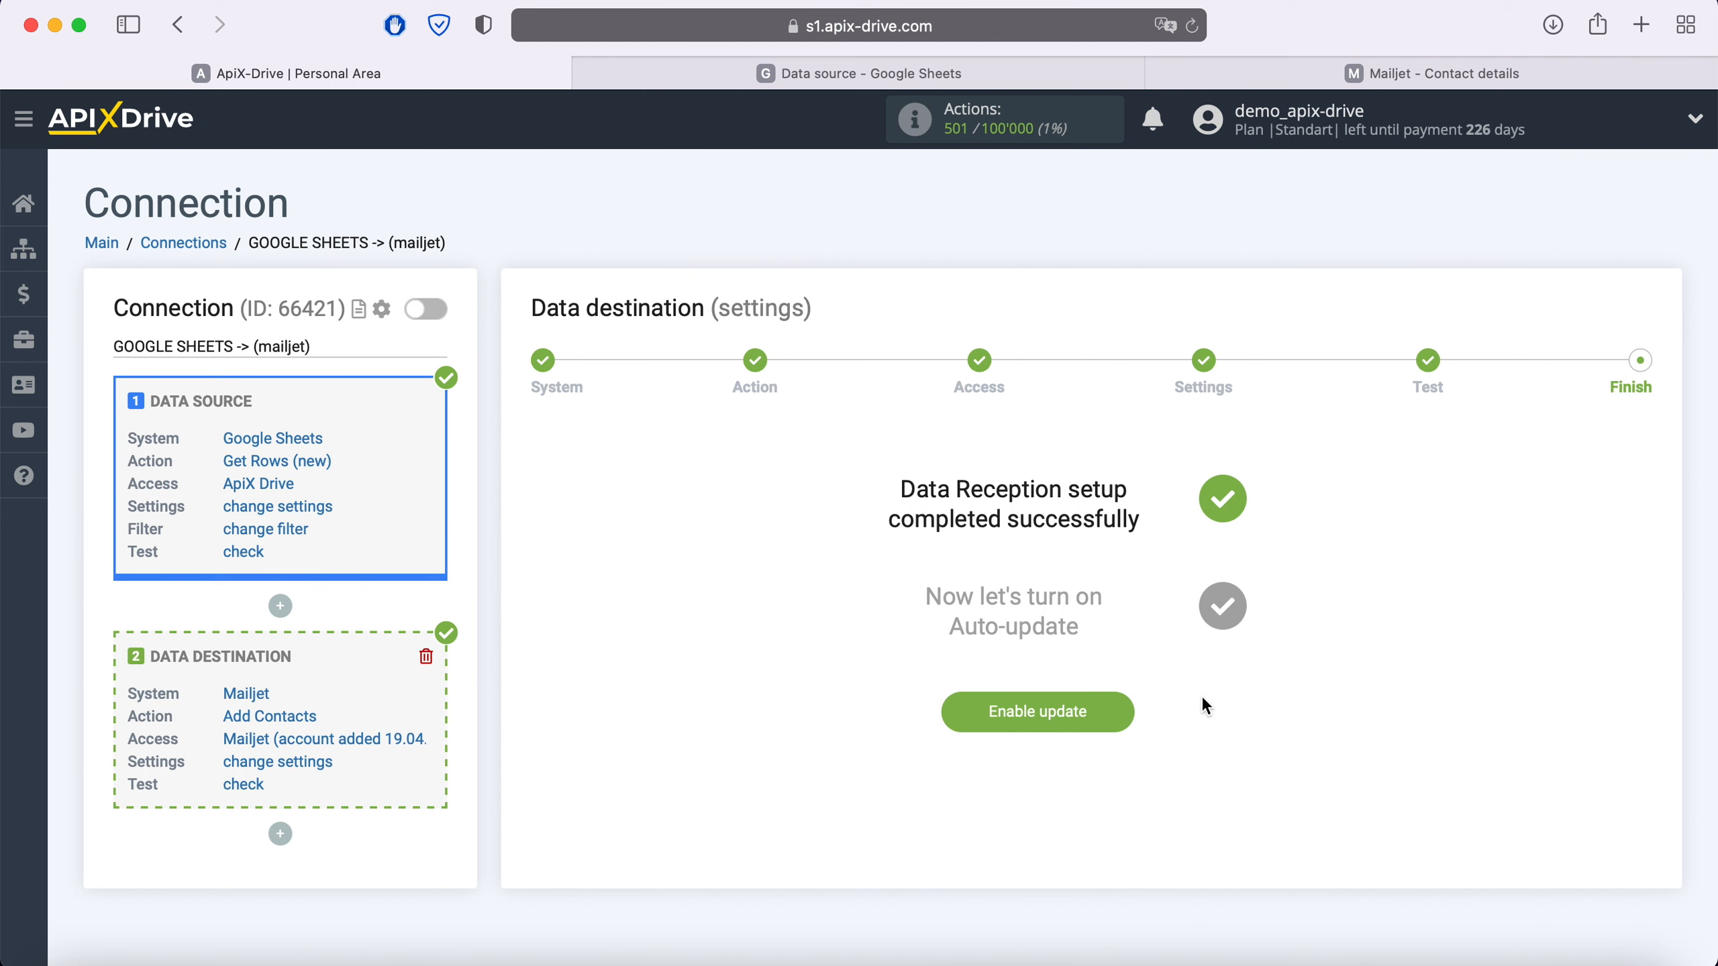
{"action": "left_click", "coordinate": [1125, 702]}
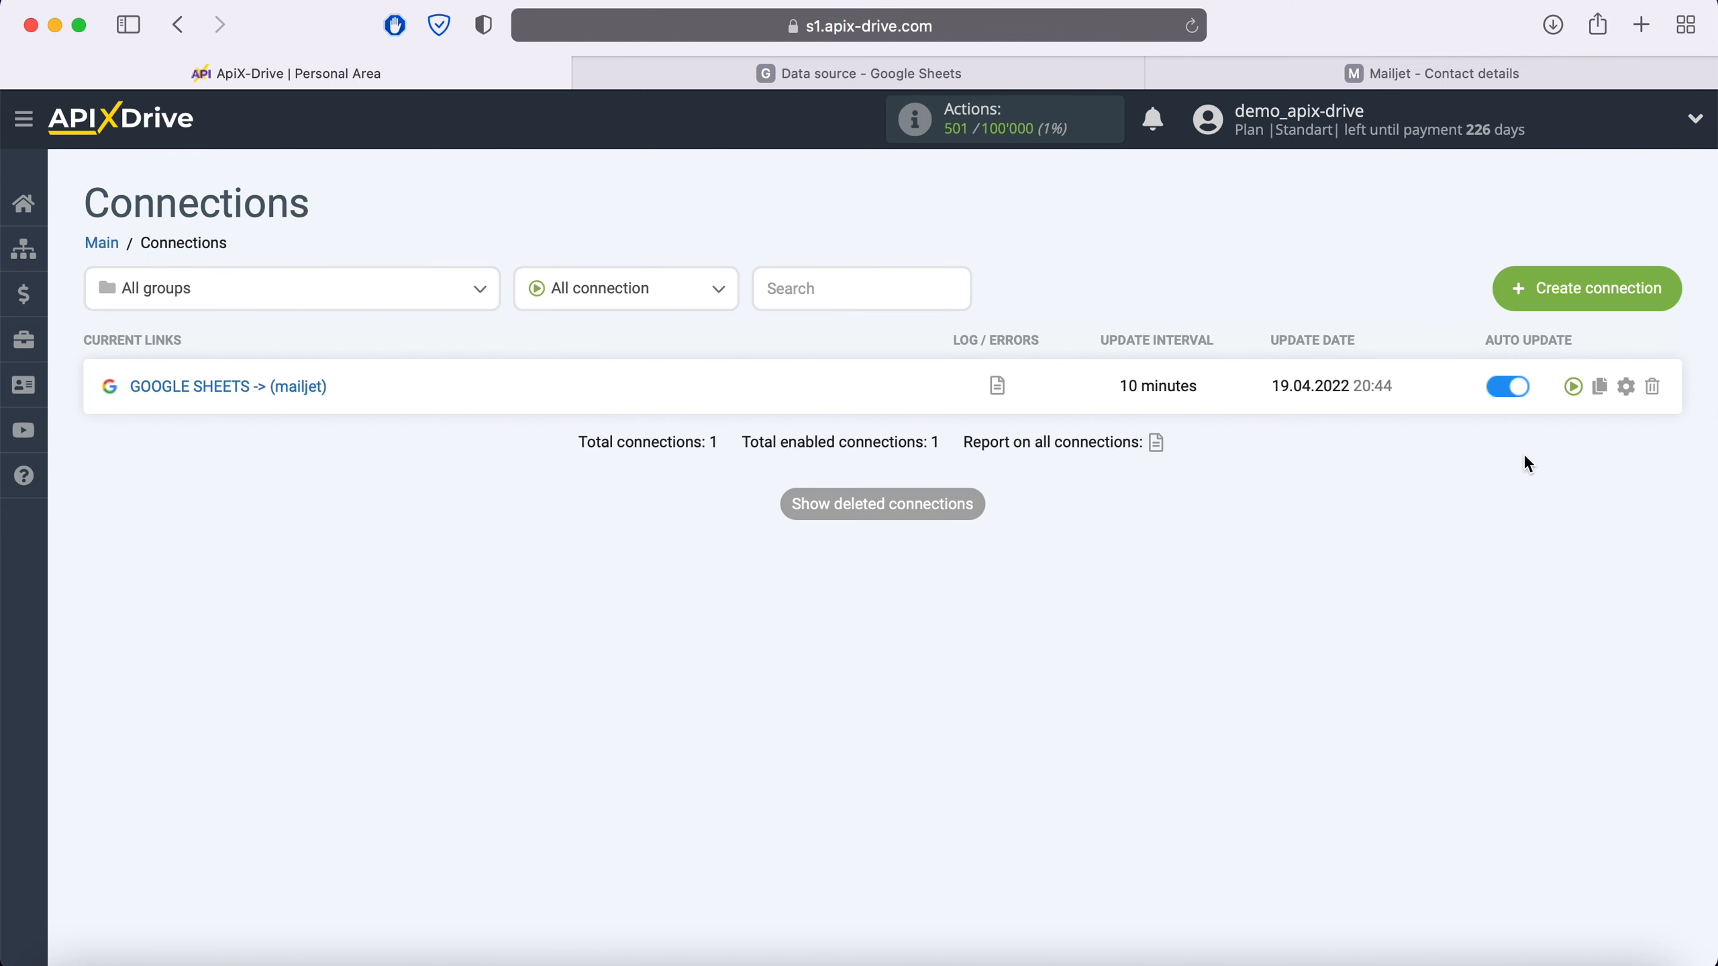
- Set the update interval of the GOOGLE SHEETS -> (mailjet) connection to 5 minutes and save its setup
{"action": "left_click", "coordinate": [1626, 386]}
{"action": "left_click", "coordinate": [1049, 554]}
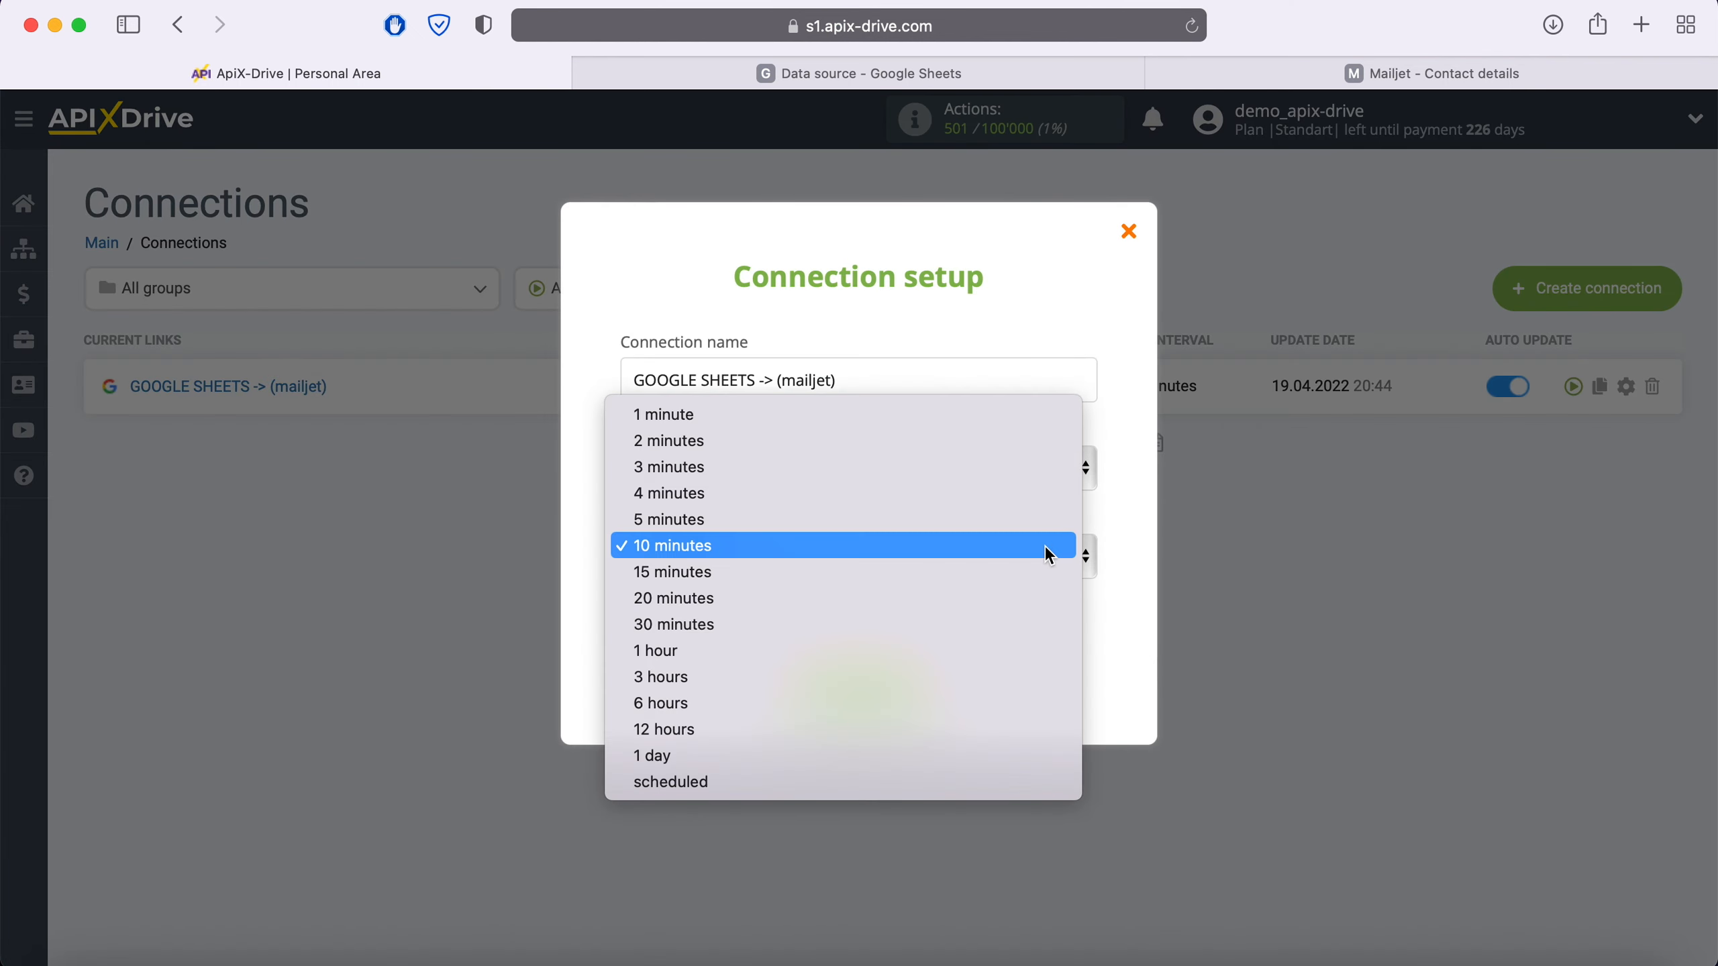
{"action": "left_click", "coordinate": [981, 519]}
{"action": "left_click", "coordinate": [920, 685]}
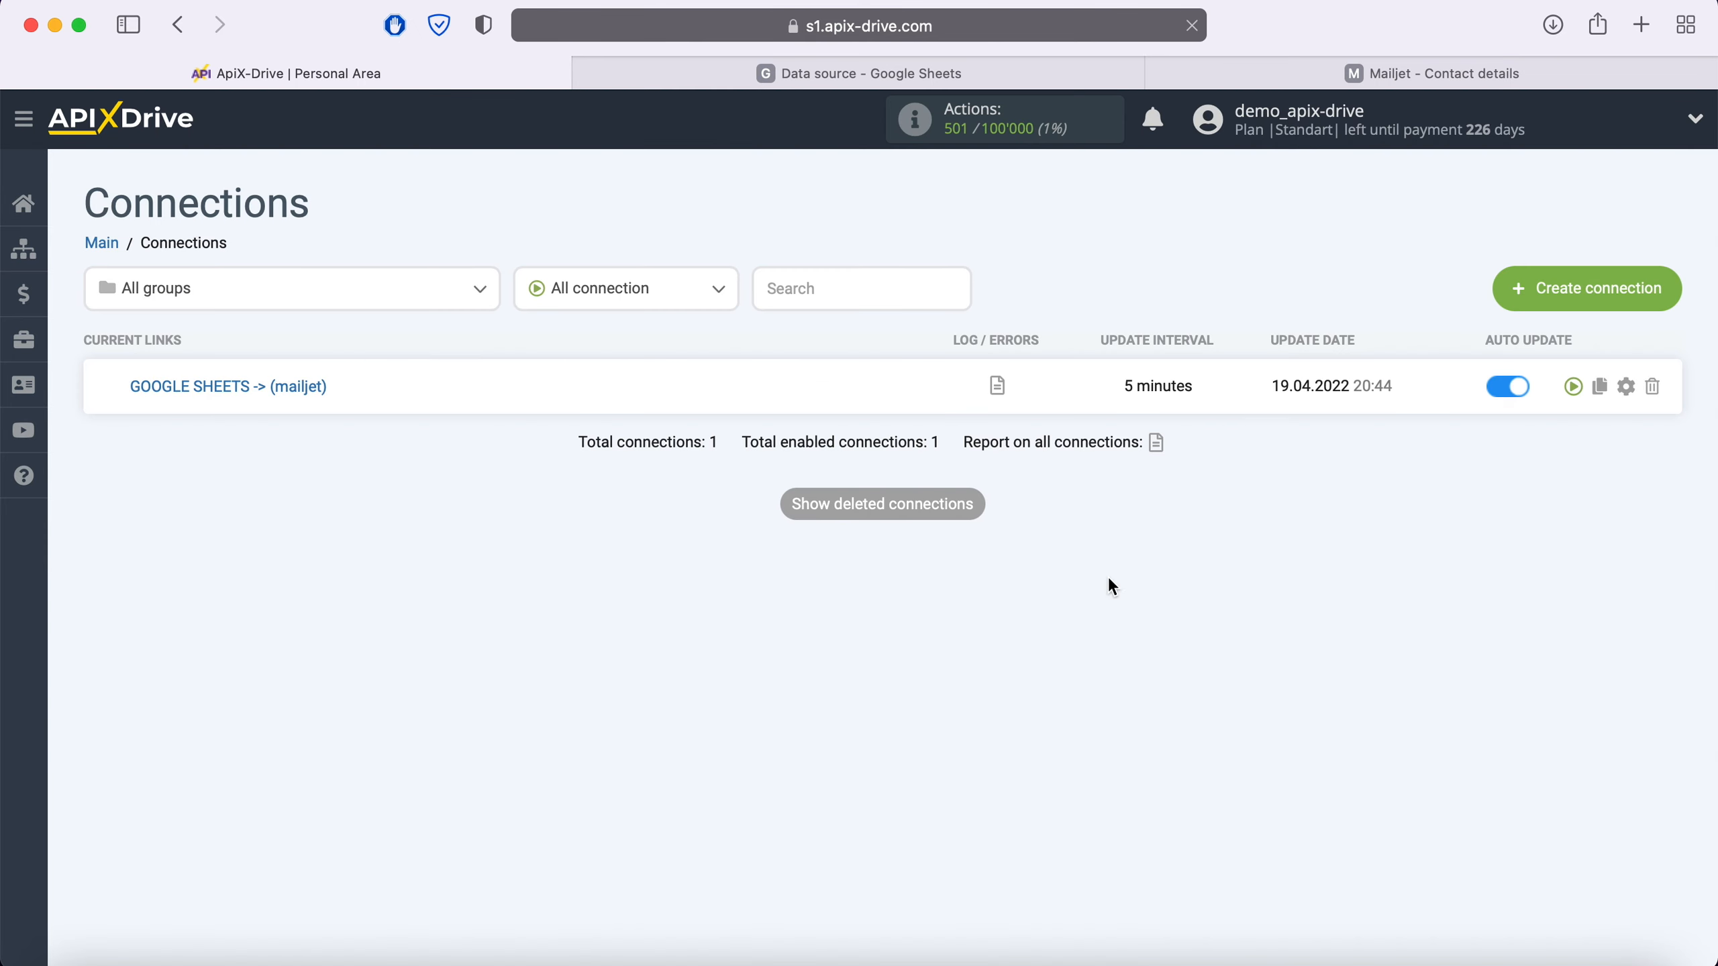